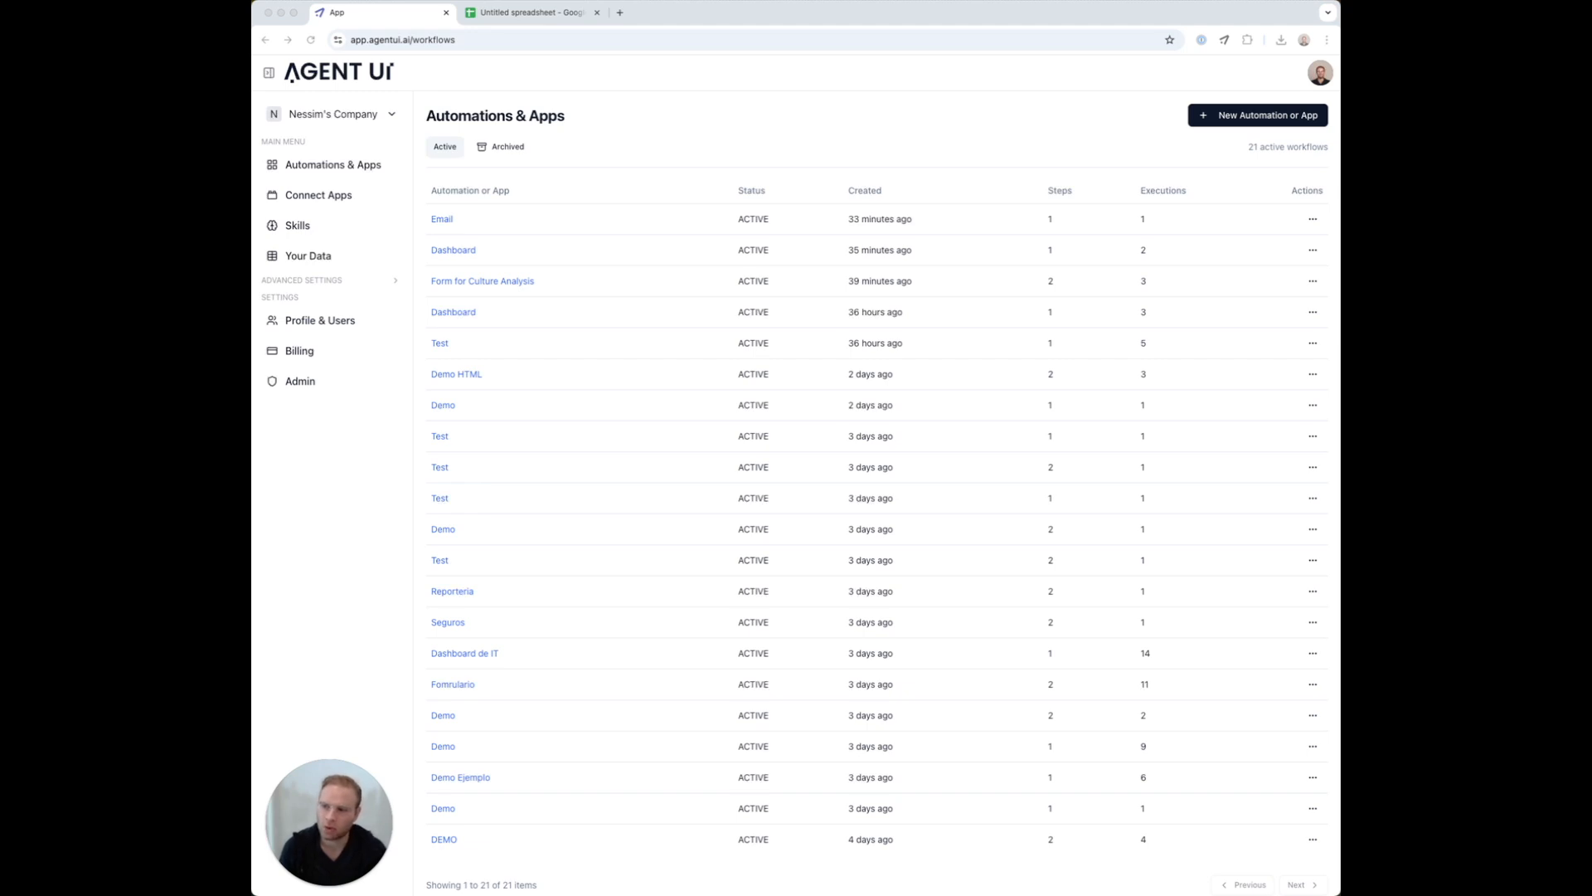
Connect Google Drive in Agent UI by signing in with the Google account and approving access
left_click(619, 175)
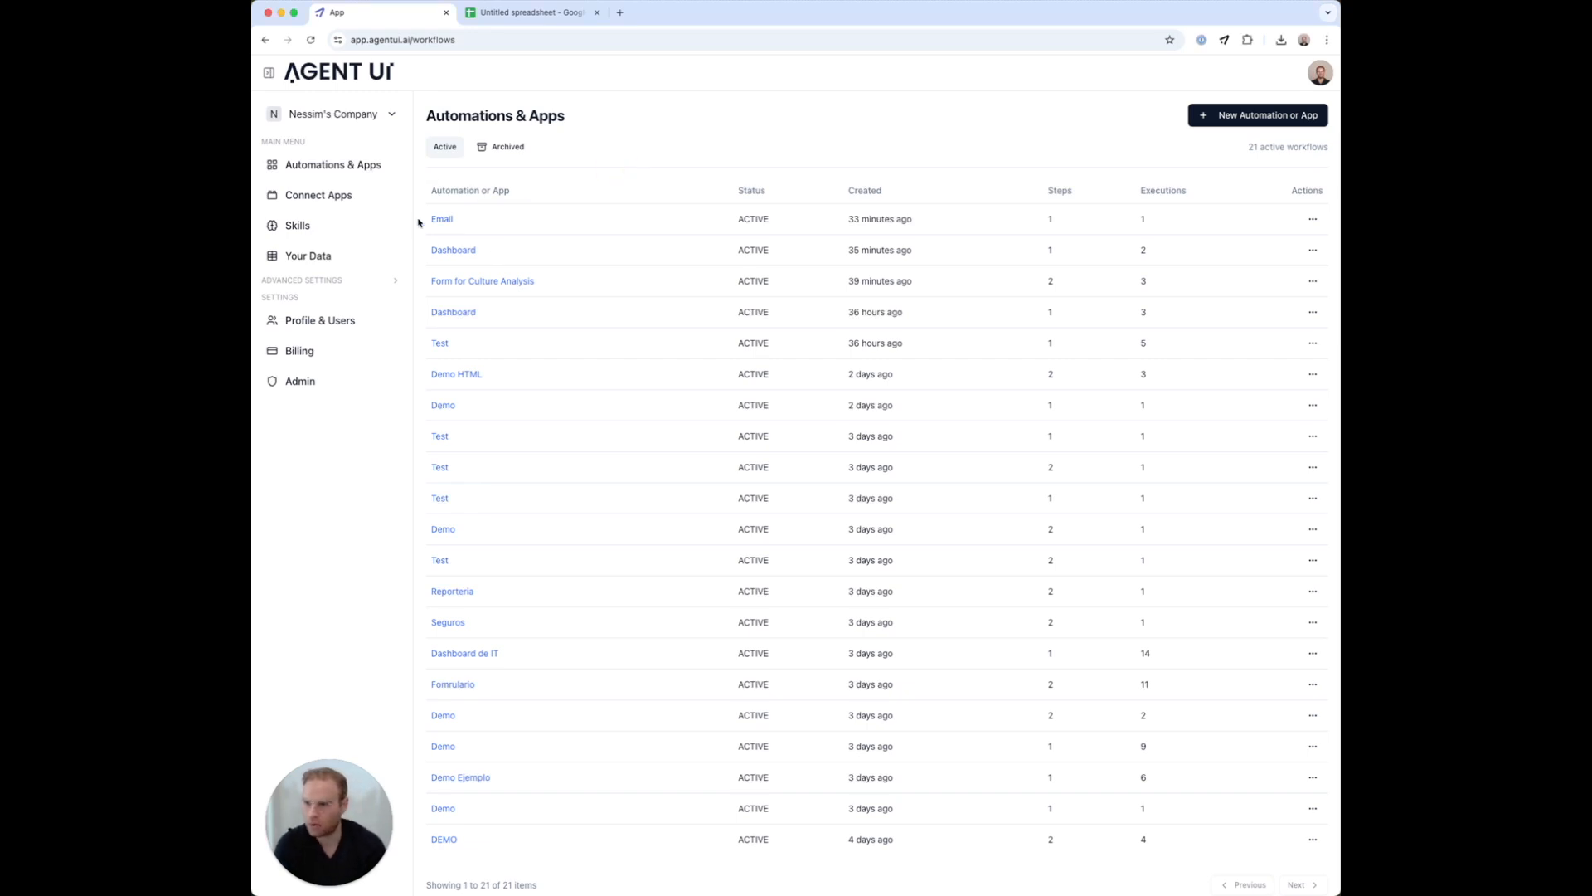
left_click(318, 195)
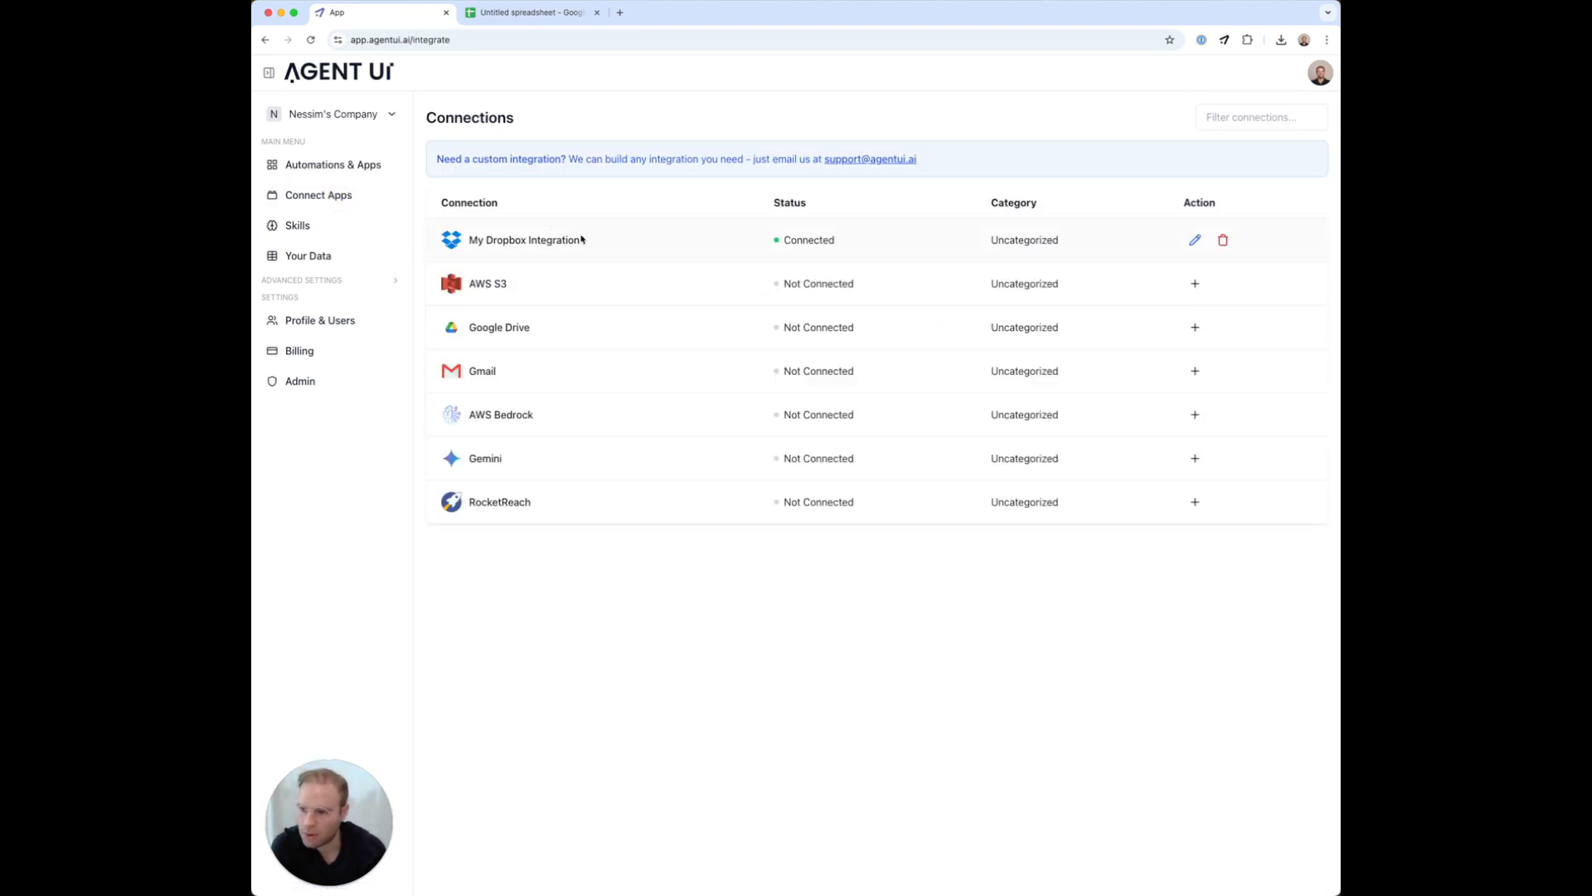
left_click(1194, 327)
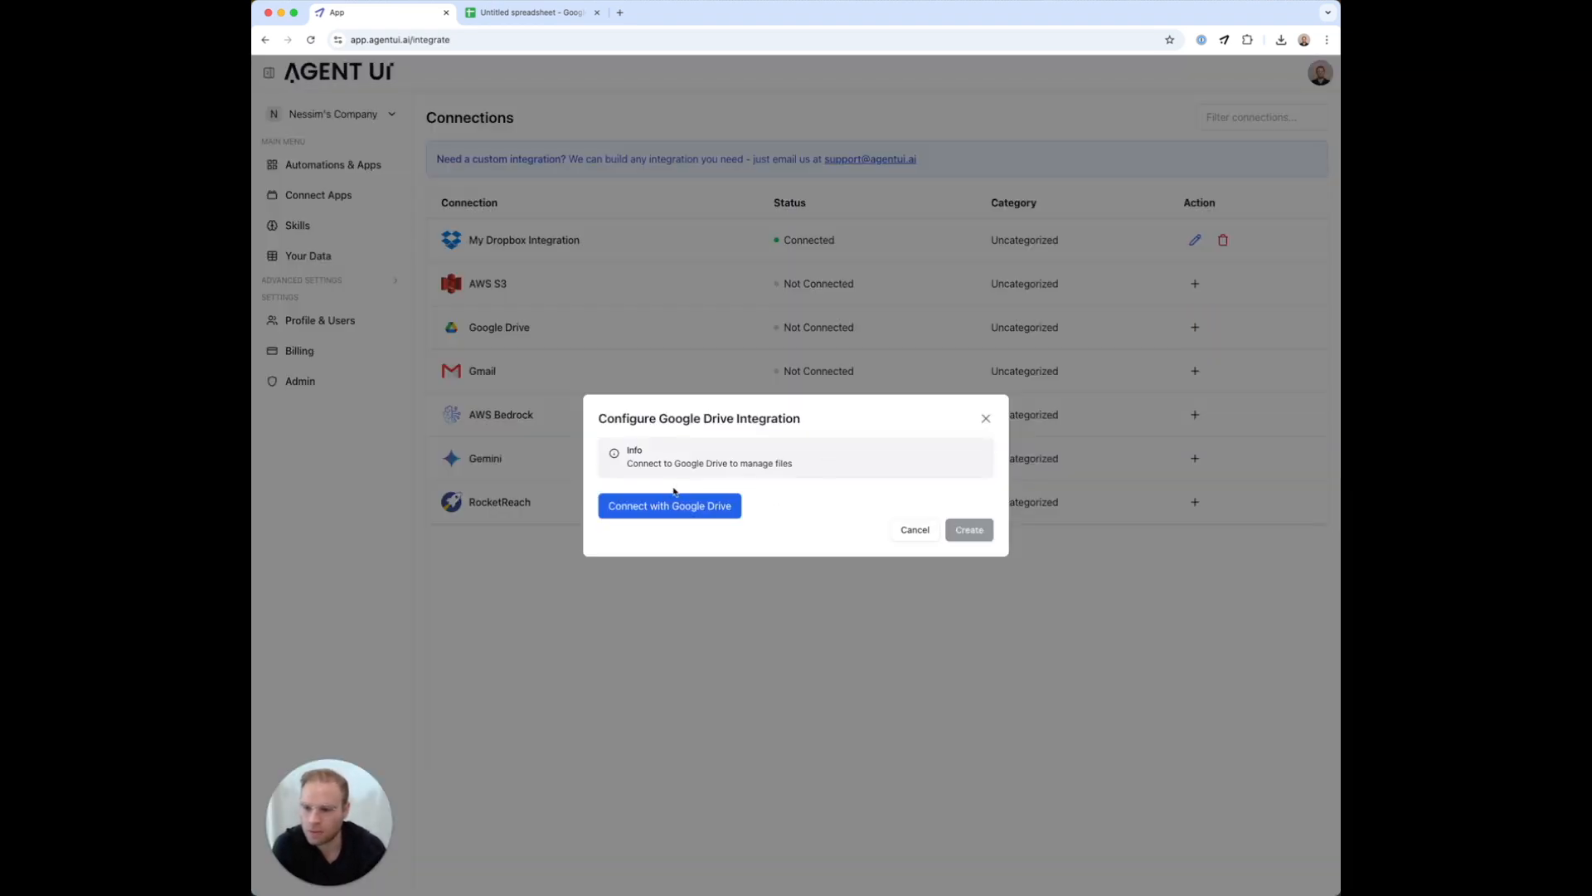
left_click(655, 511)
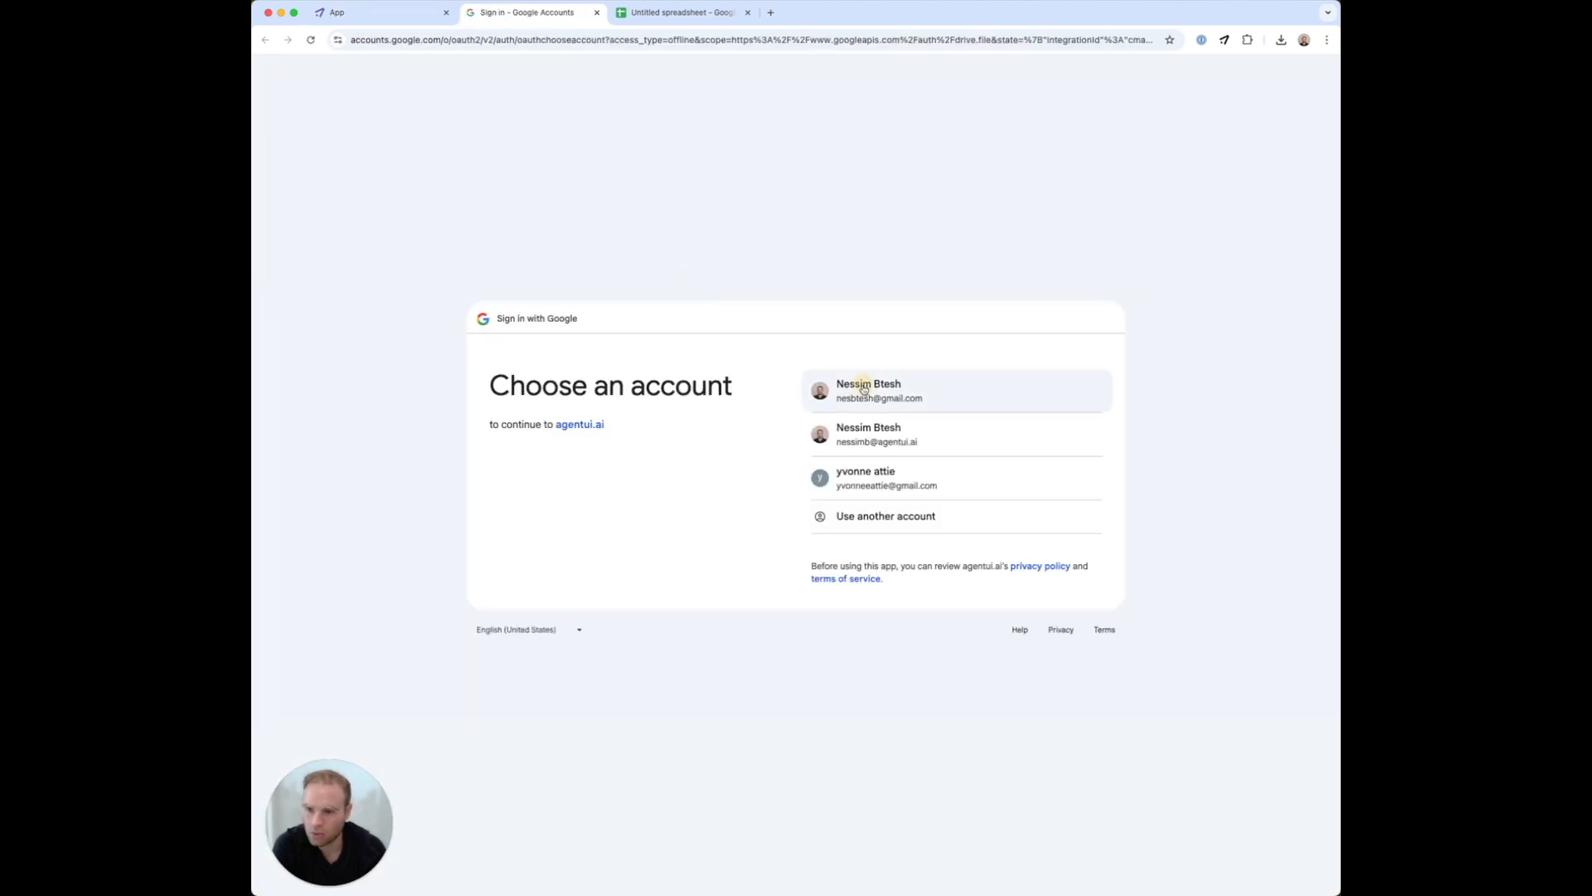
left_click(863, 388)
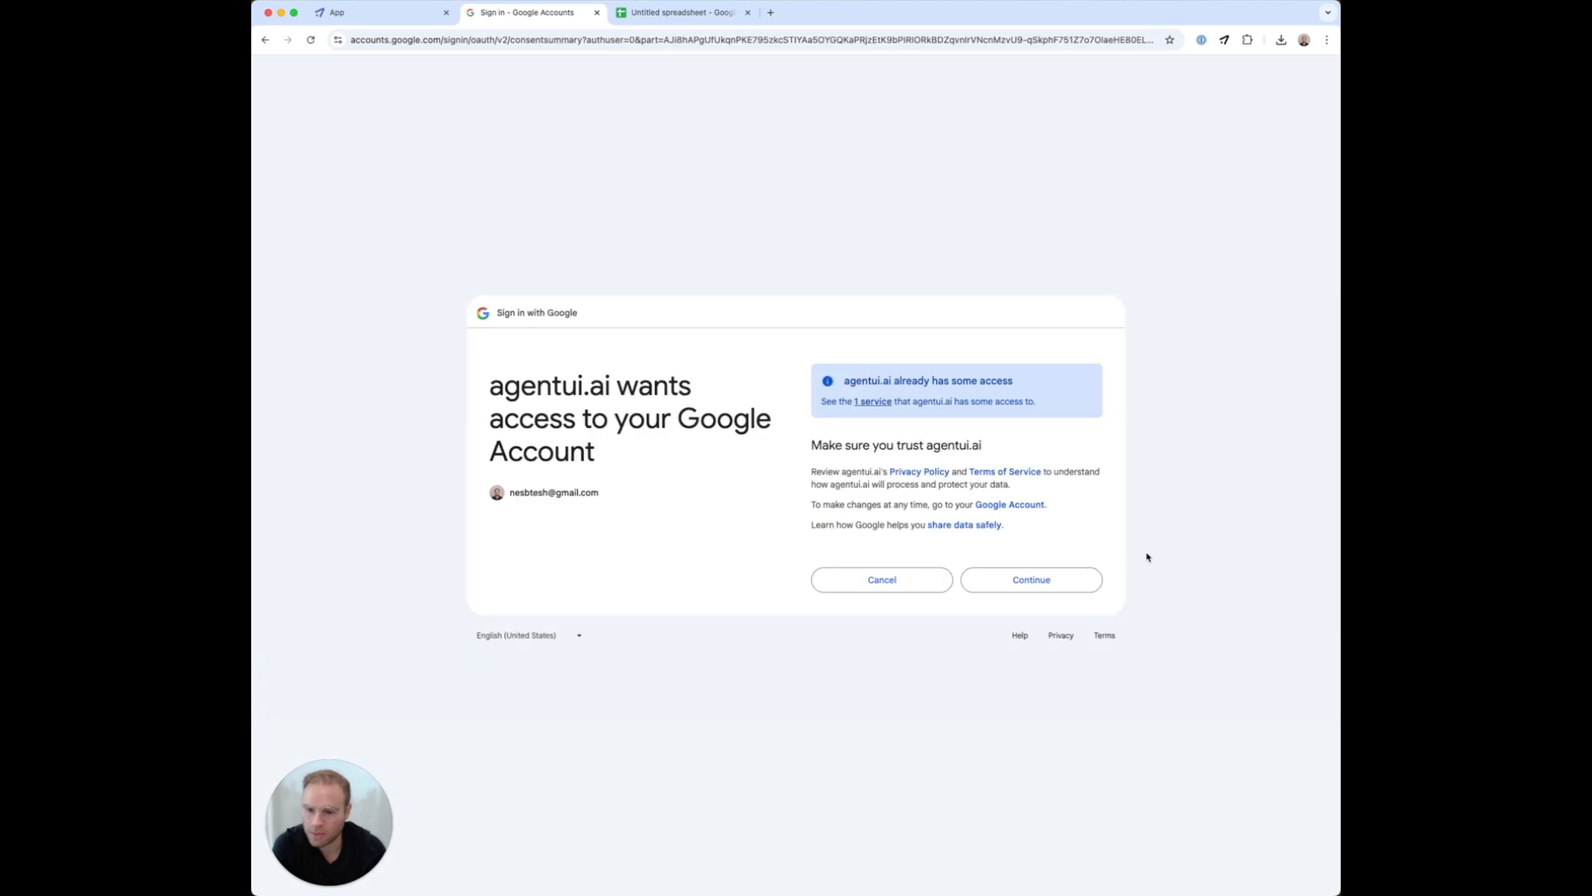
left_click(1057, 579)
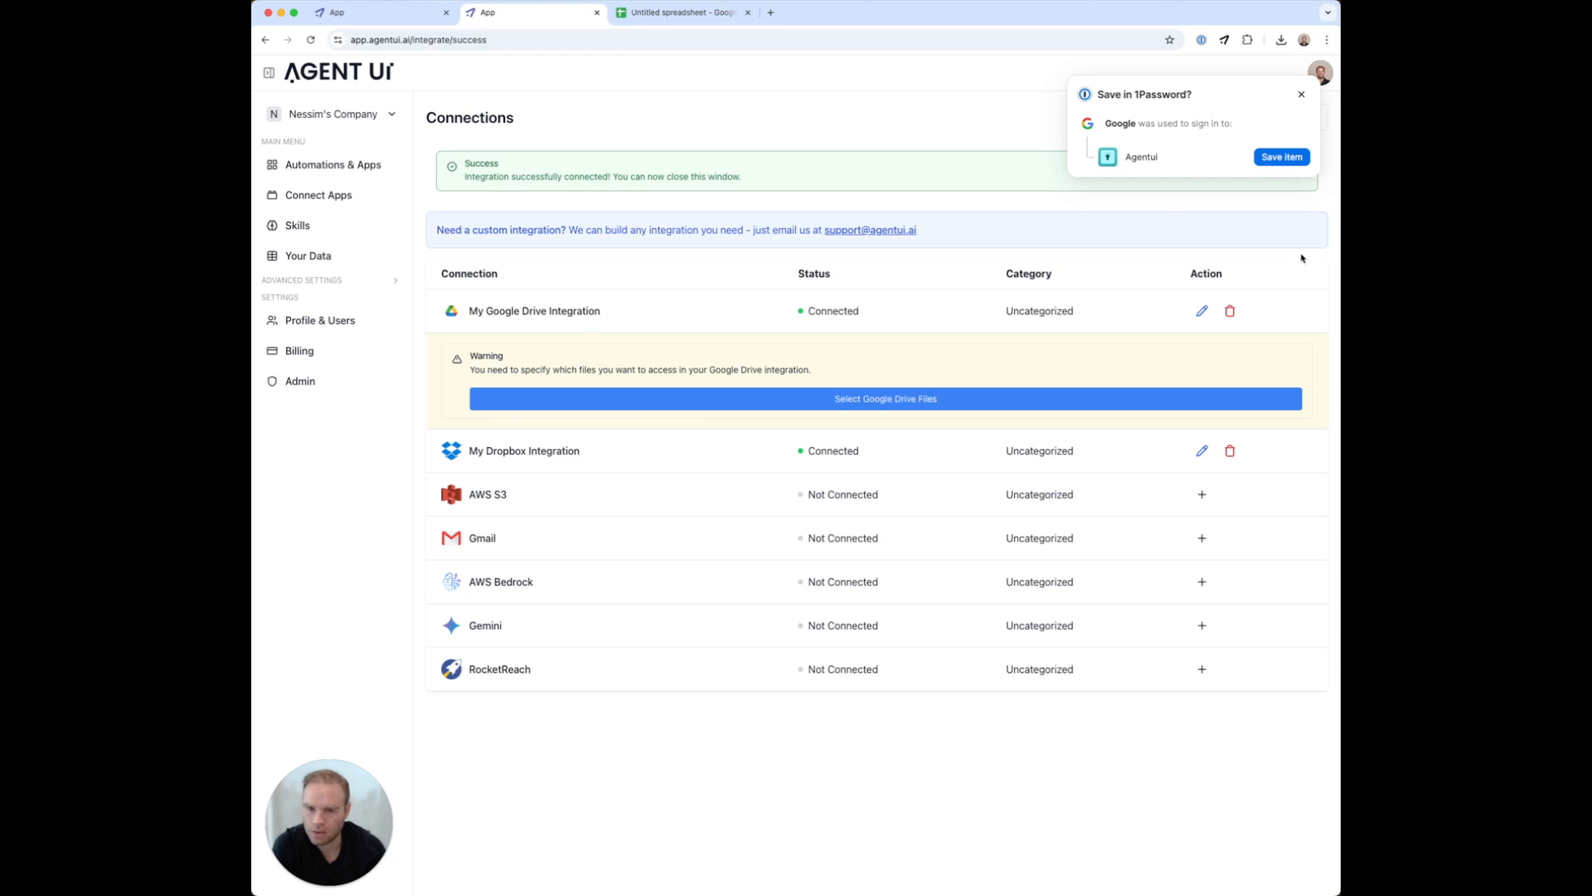
left_click(1301, 95)
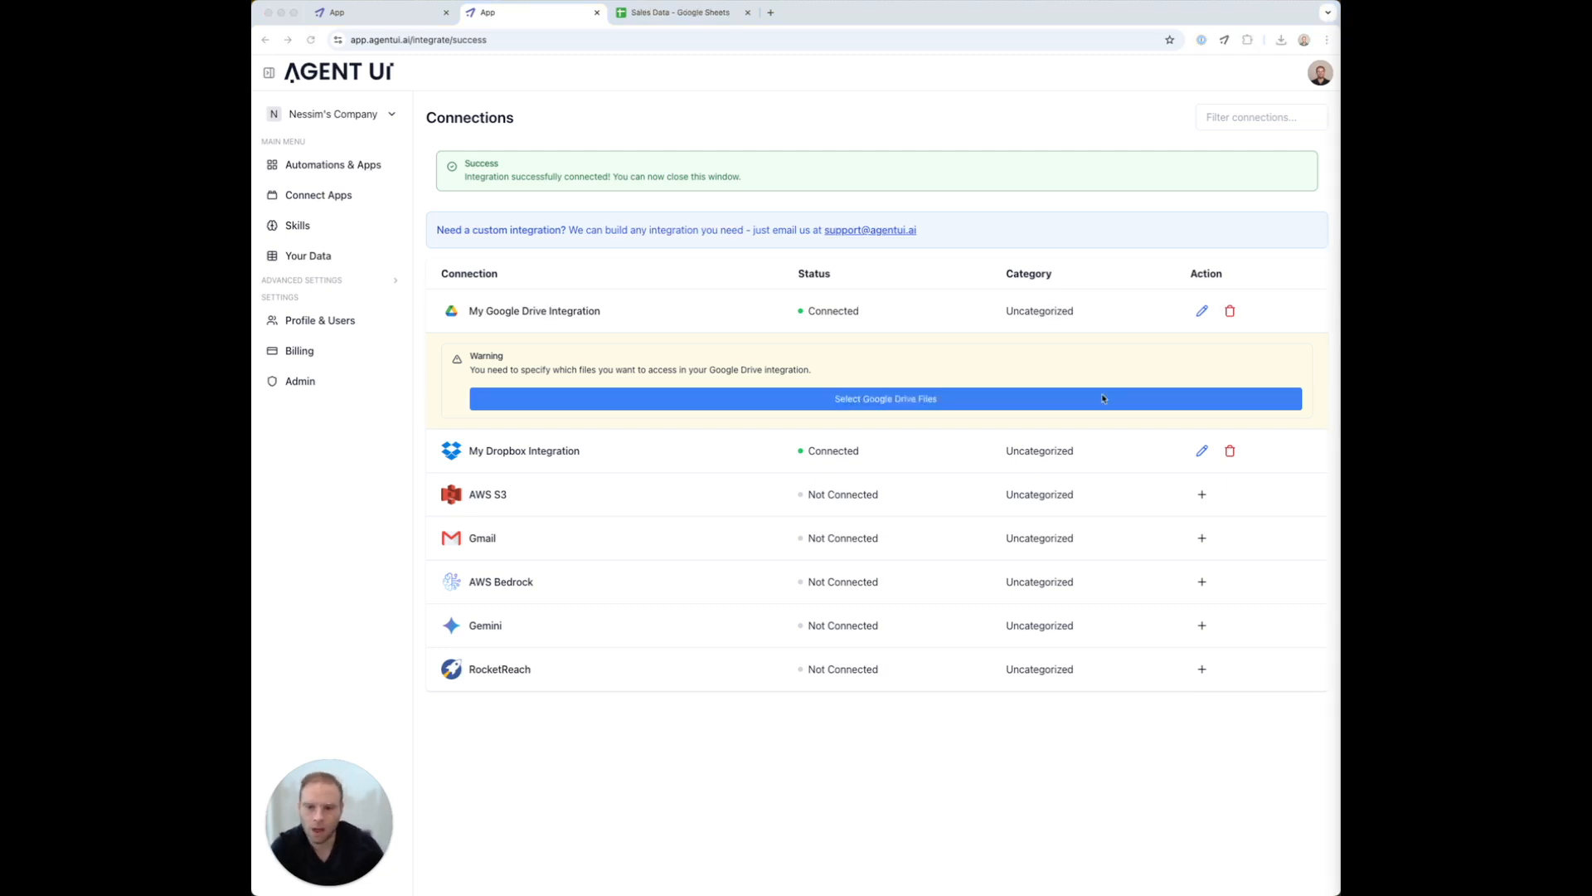
Search for 'Sales' in the Google Drive file picker and choose the Sales Data file
left_click(965, 401)
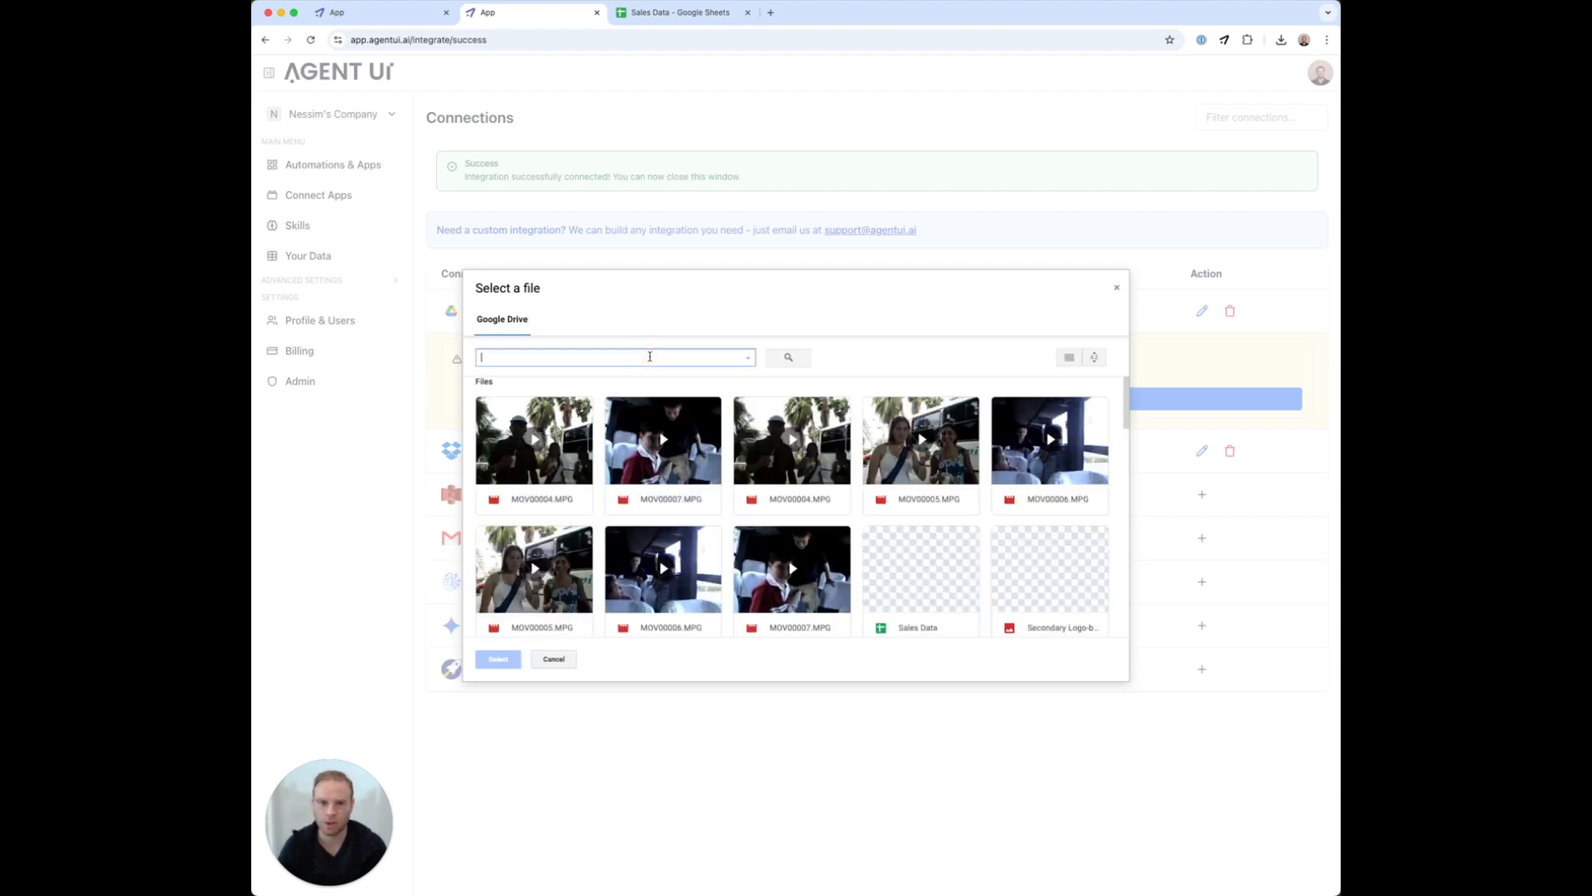
type("Saes")
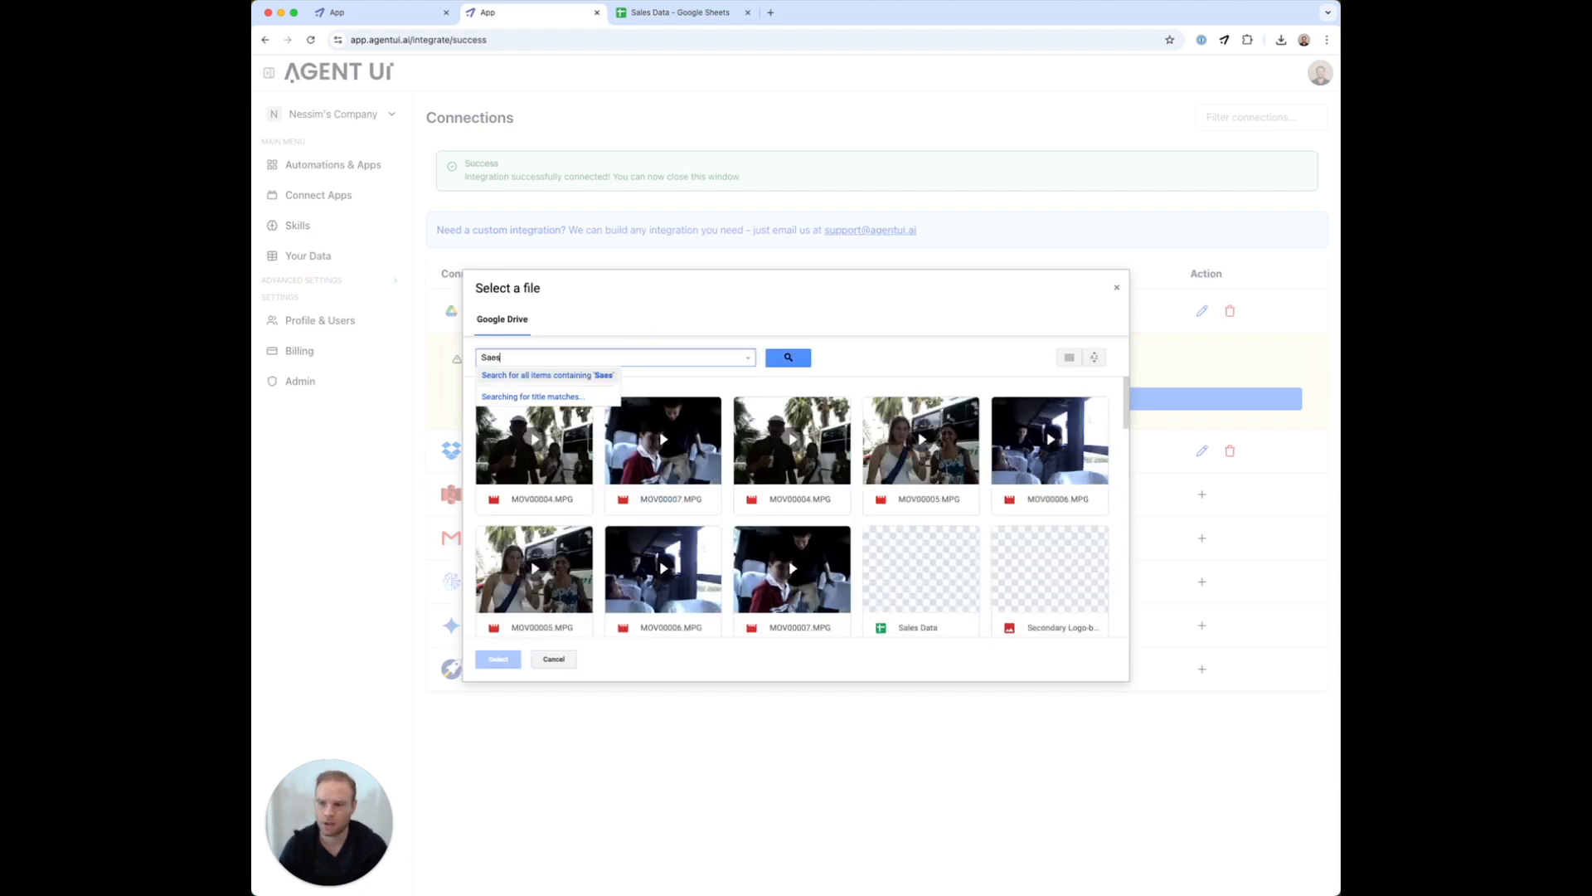
key("BackSpace")
type("les")
key("Down")
key("Return")
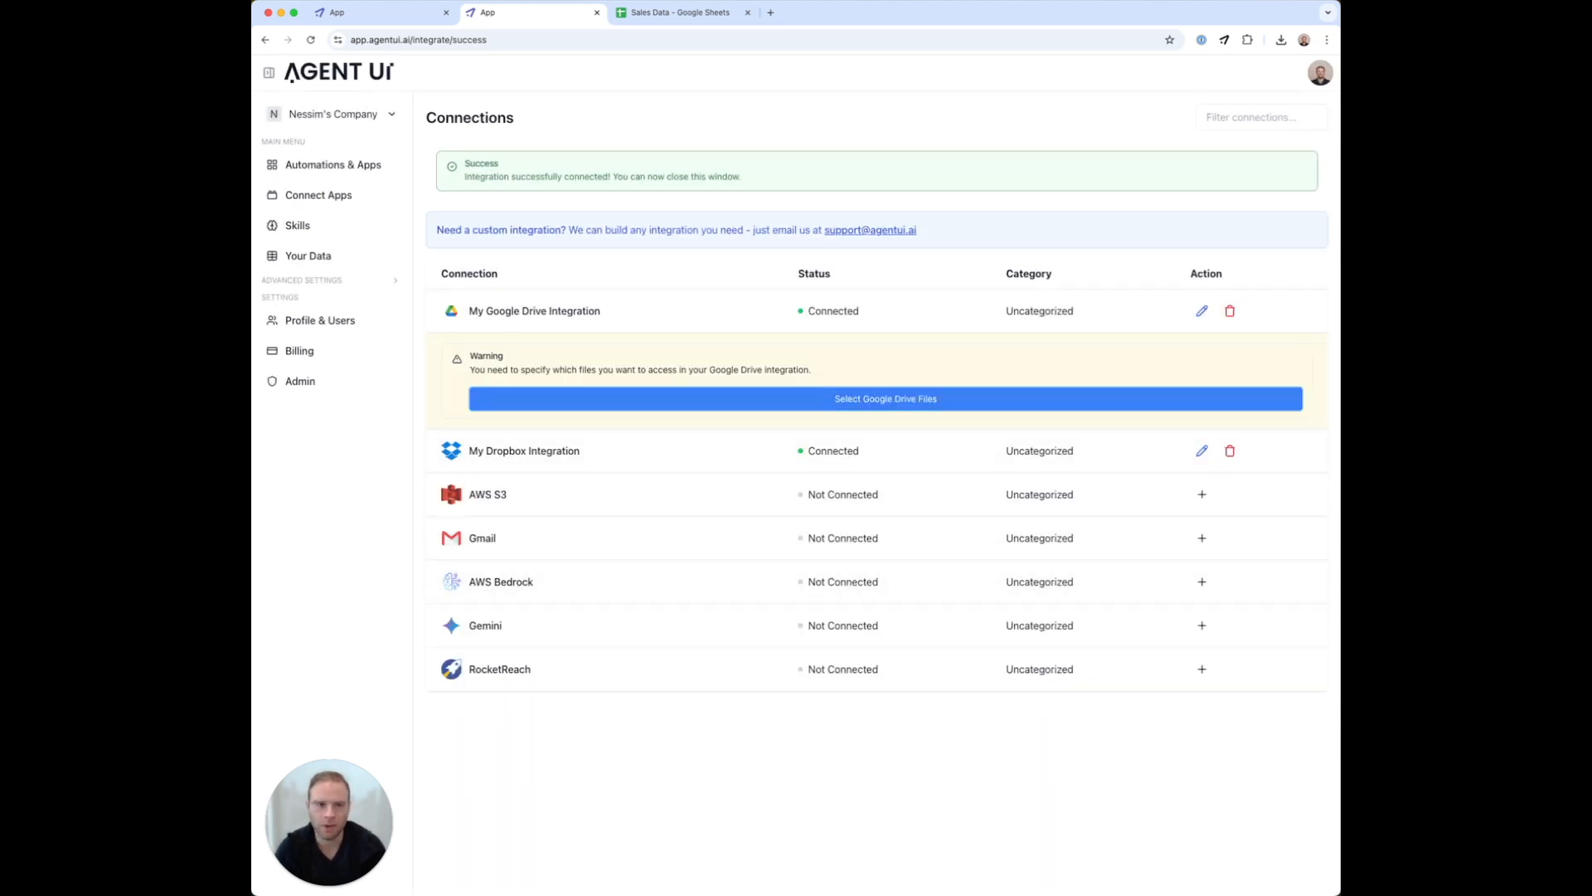
Check the Sales column B1:B4 in the Sales Data sheet, then go to Automations & Apps
key("super+Tab")
left_click_drag(1338, 17, 1190, 25)
left_click_drag(306, 215, 361, 211)
left_click(493, 205)
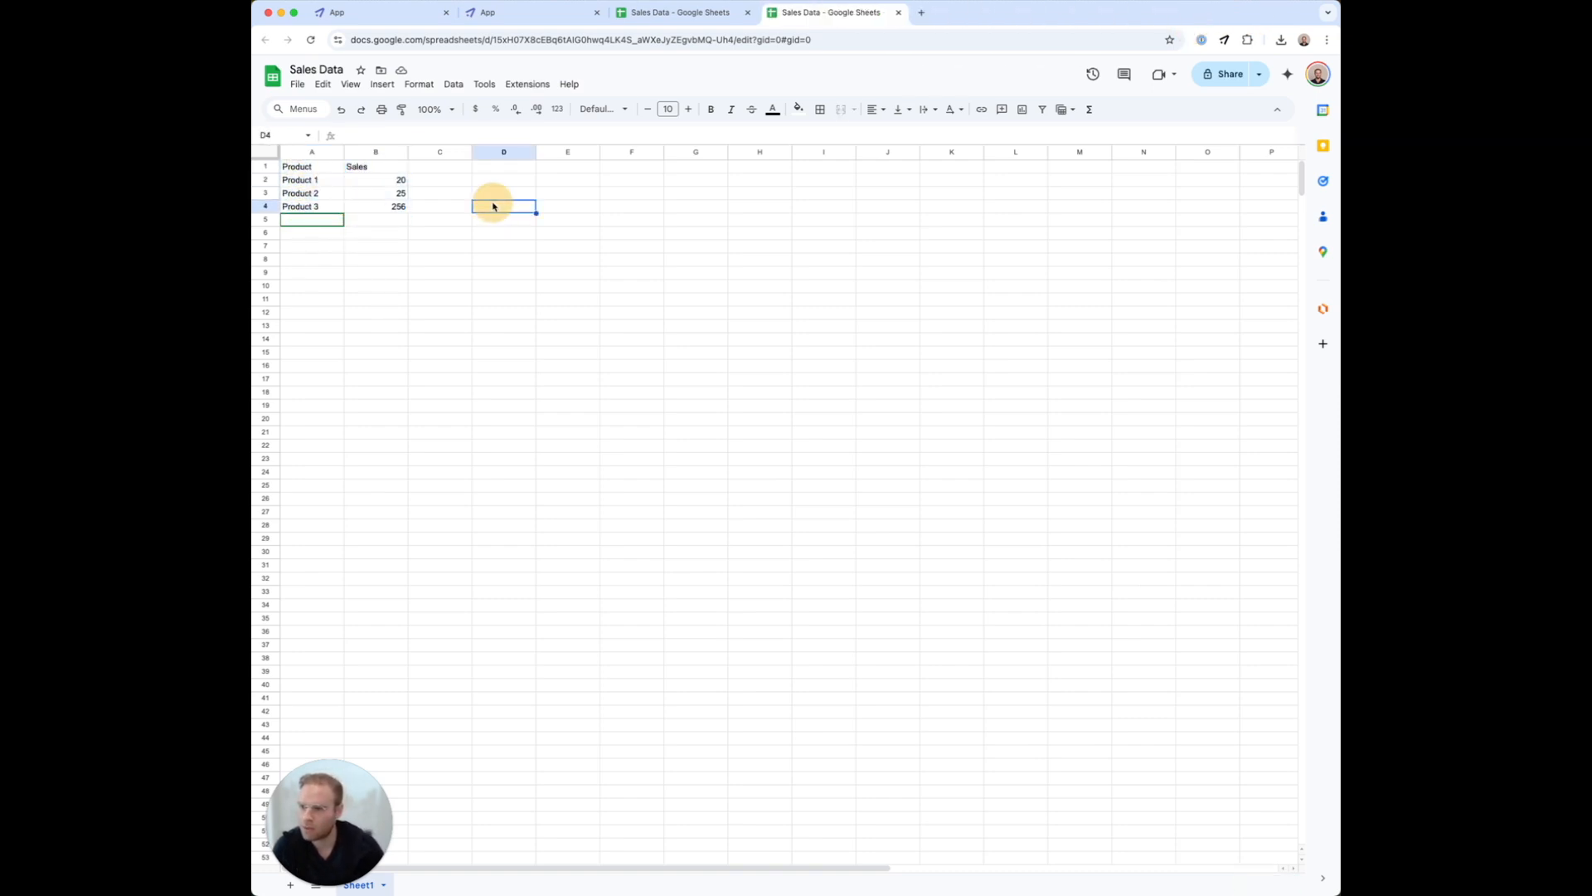
left_click(531, 15)
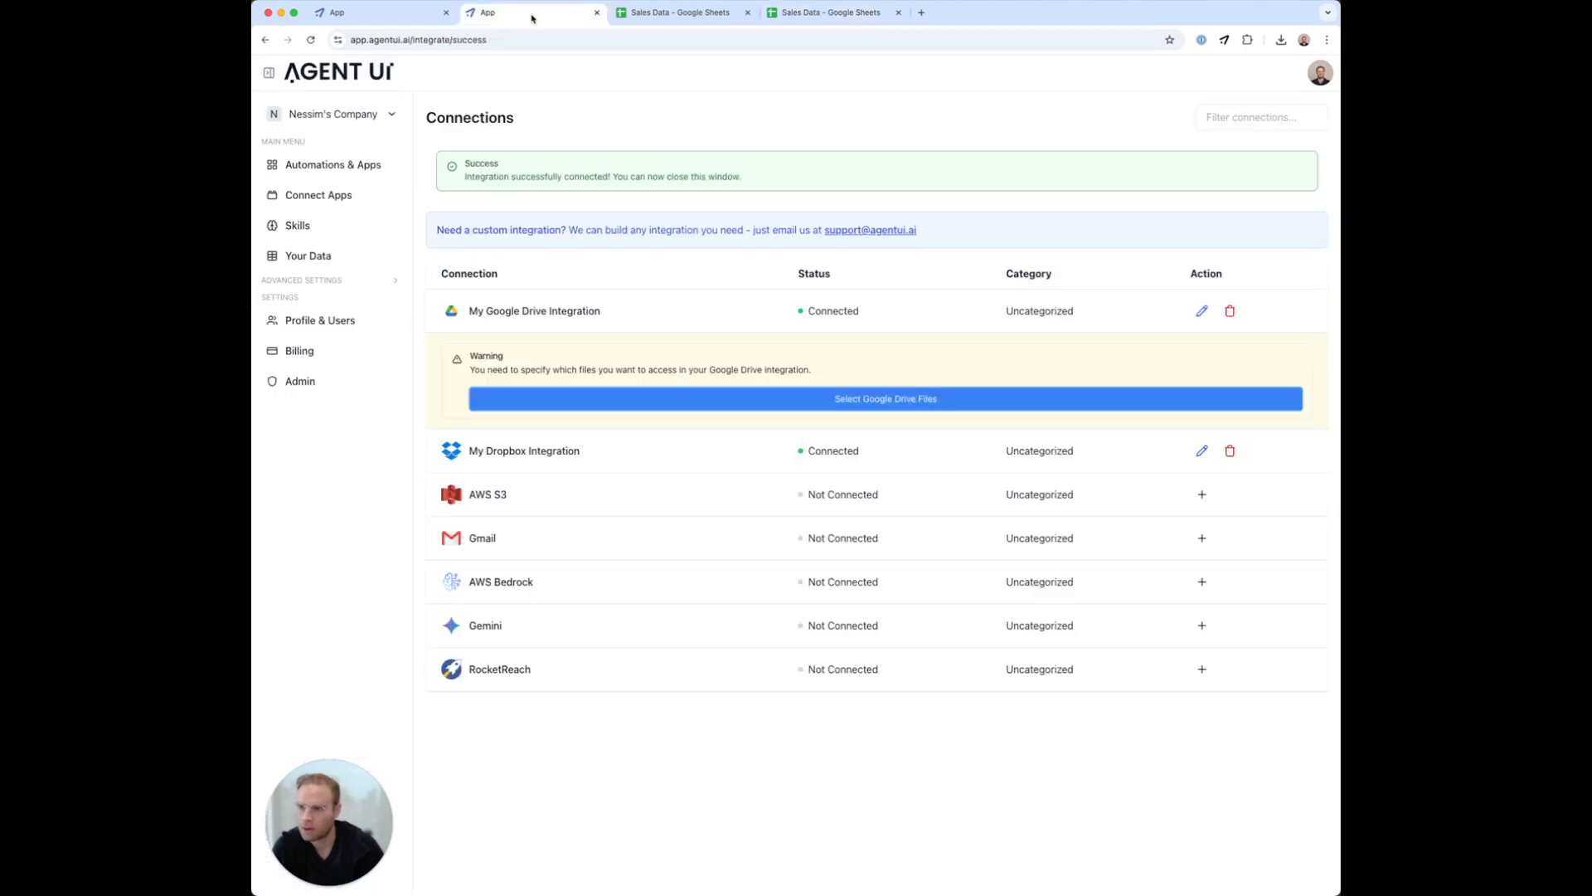
left_click(345, 169)
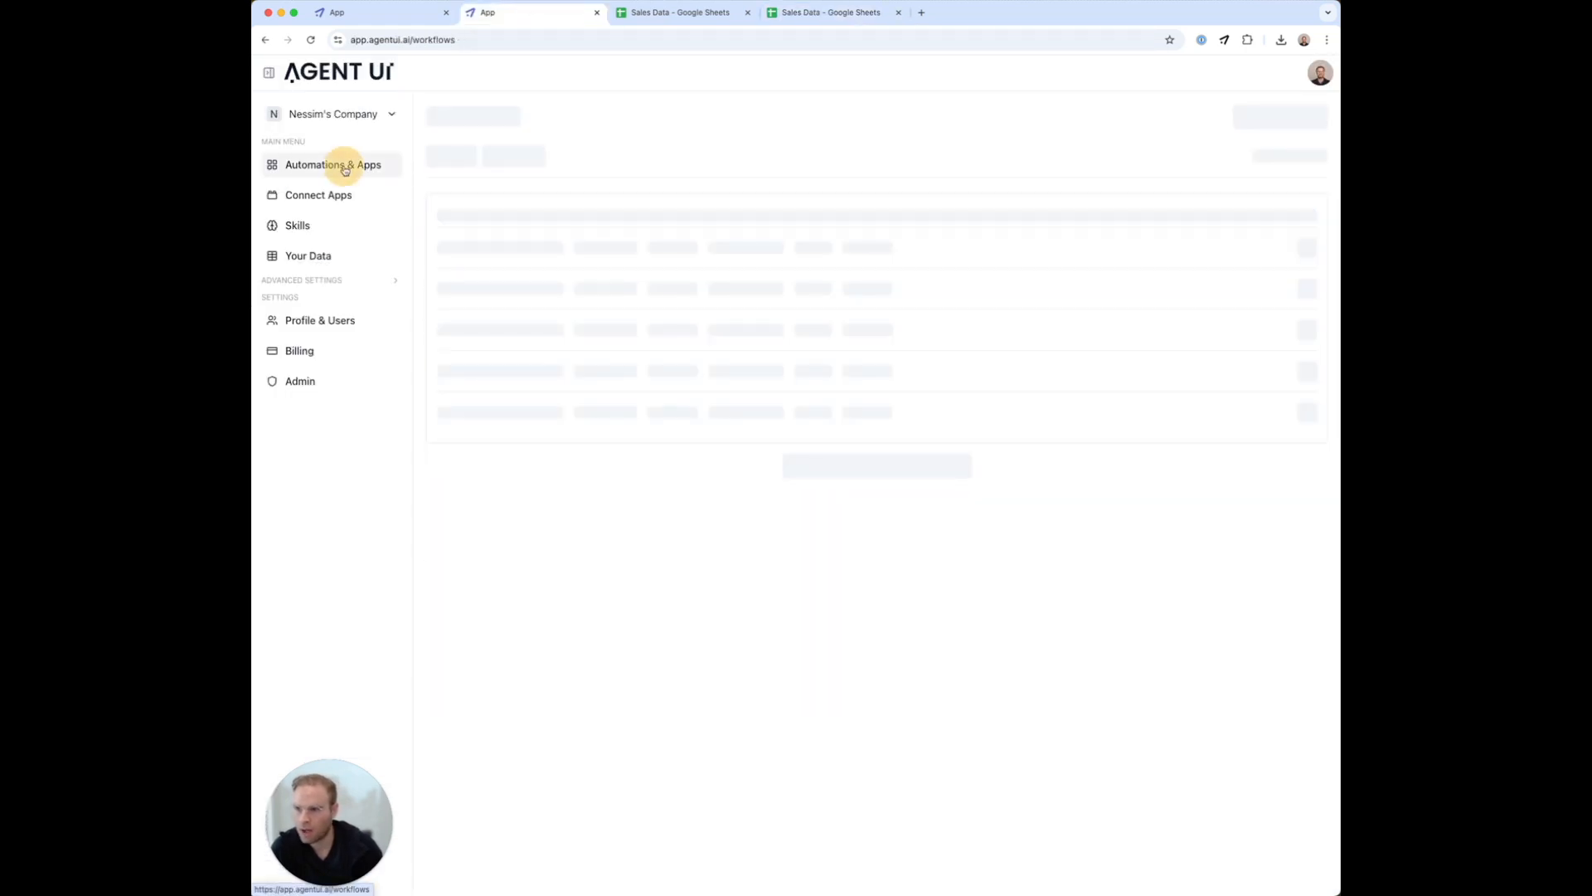
Create and save a new automation named 'Whatssap integration'
left_click(1279, 120)
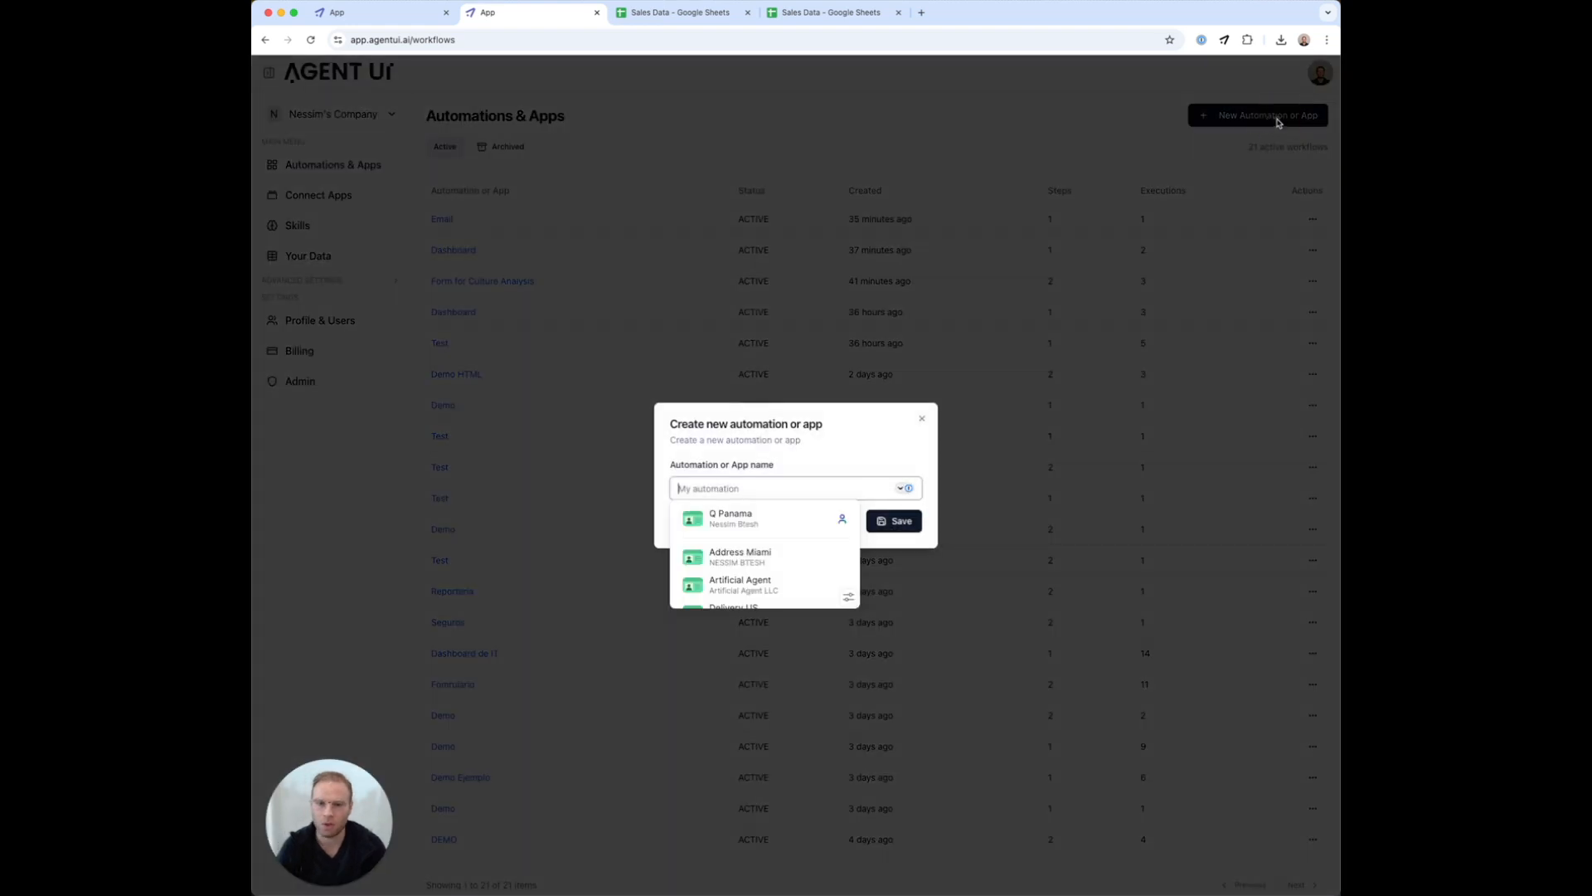
type("Whats")
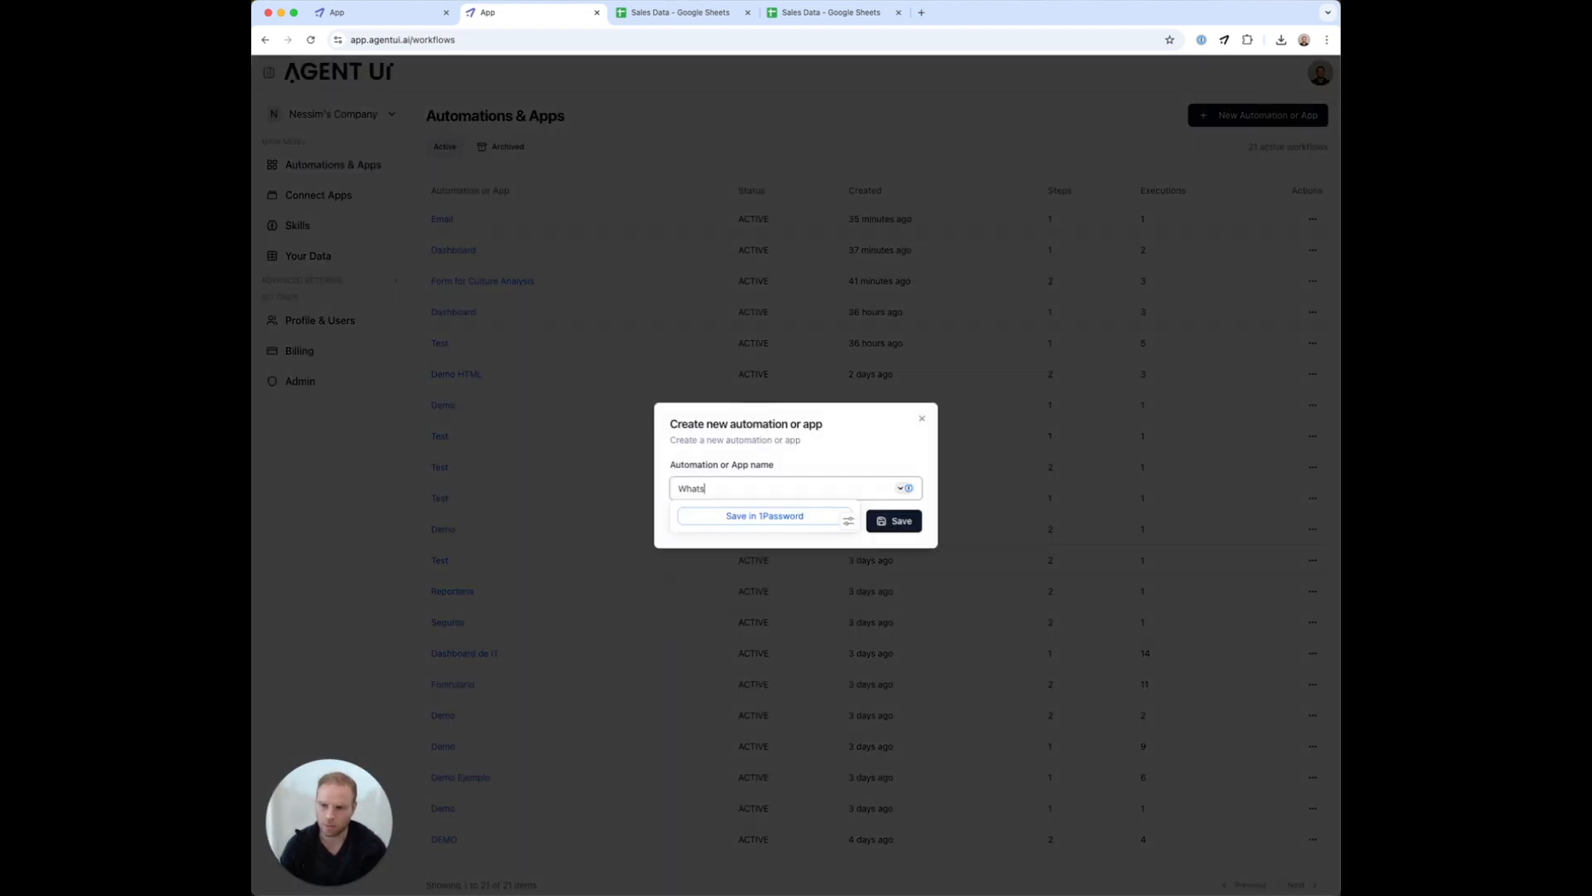
type("sap integration")
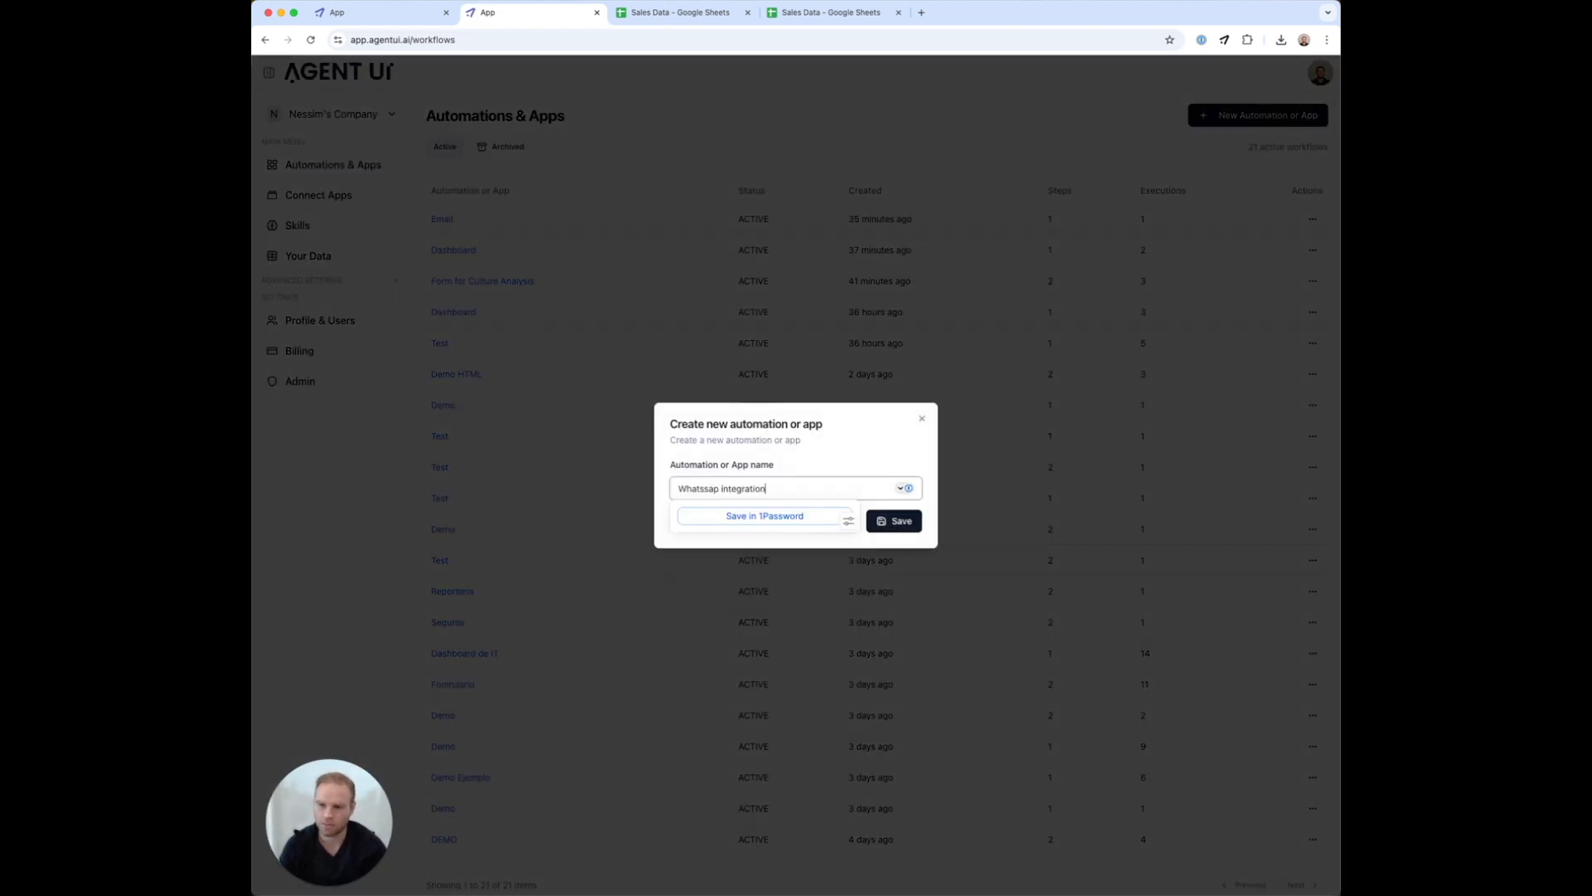
left_click(903, 521)
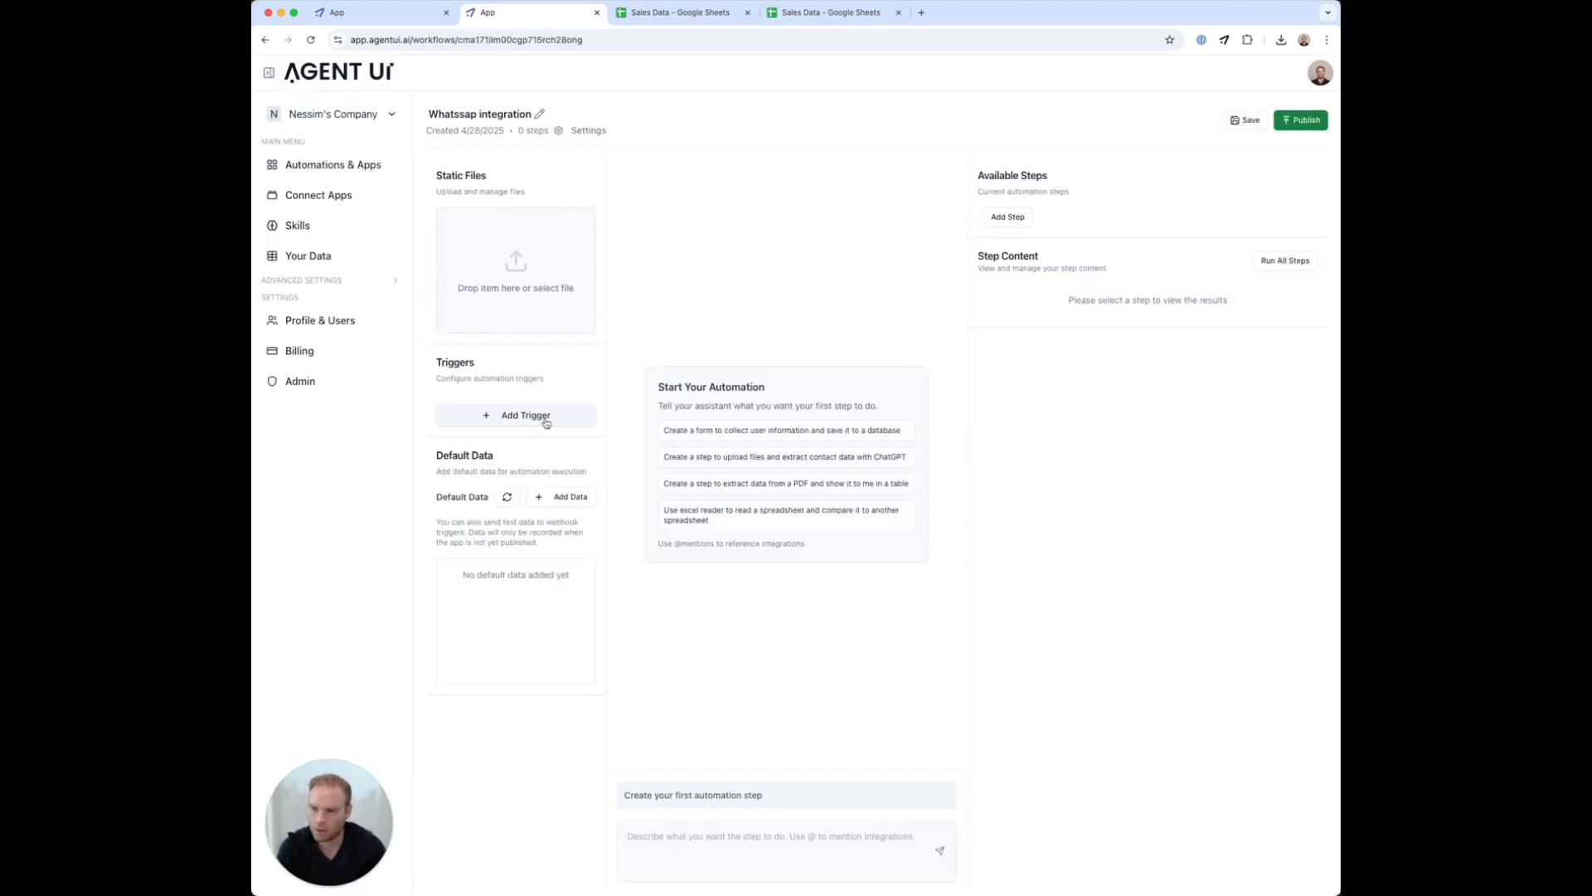
Add a WhatsApp trigger using the second Trigger Bot number with an allowed sender phone number
left_click(547, 424)
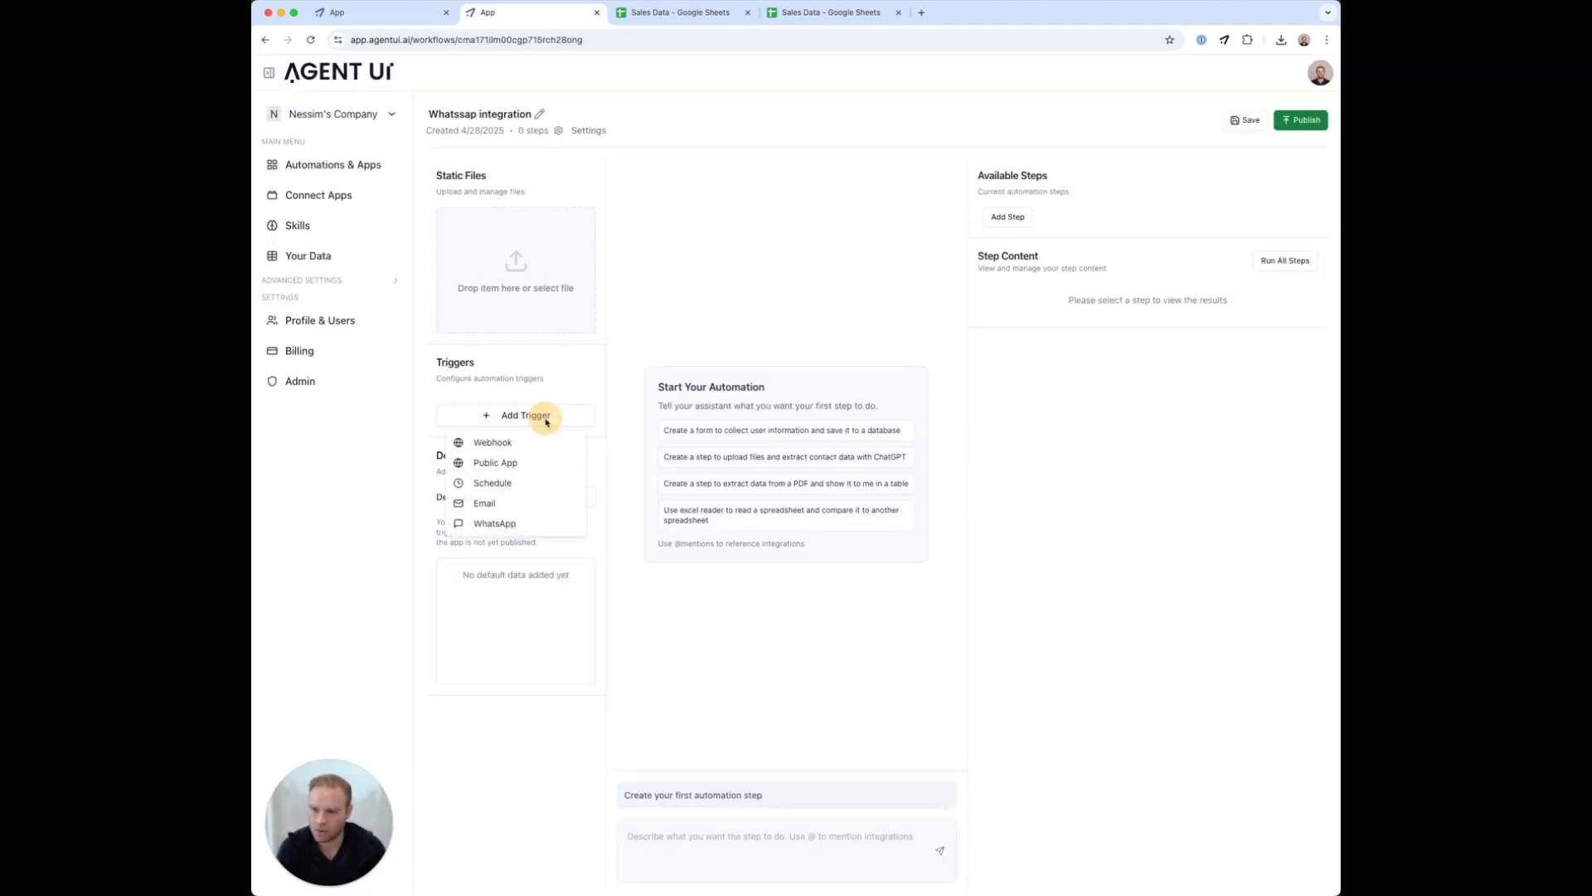
left_click(506, 521)
left_click(723, 414)
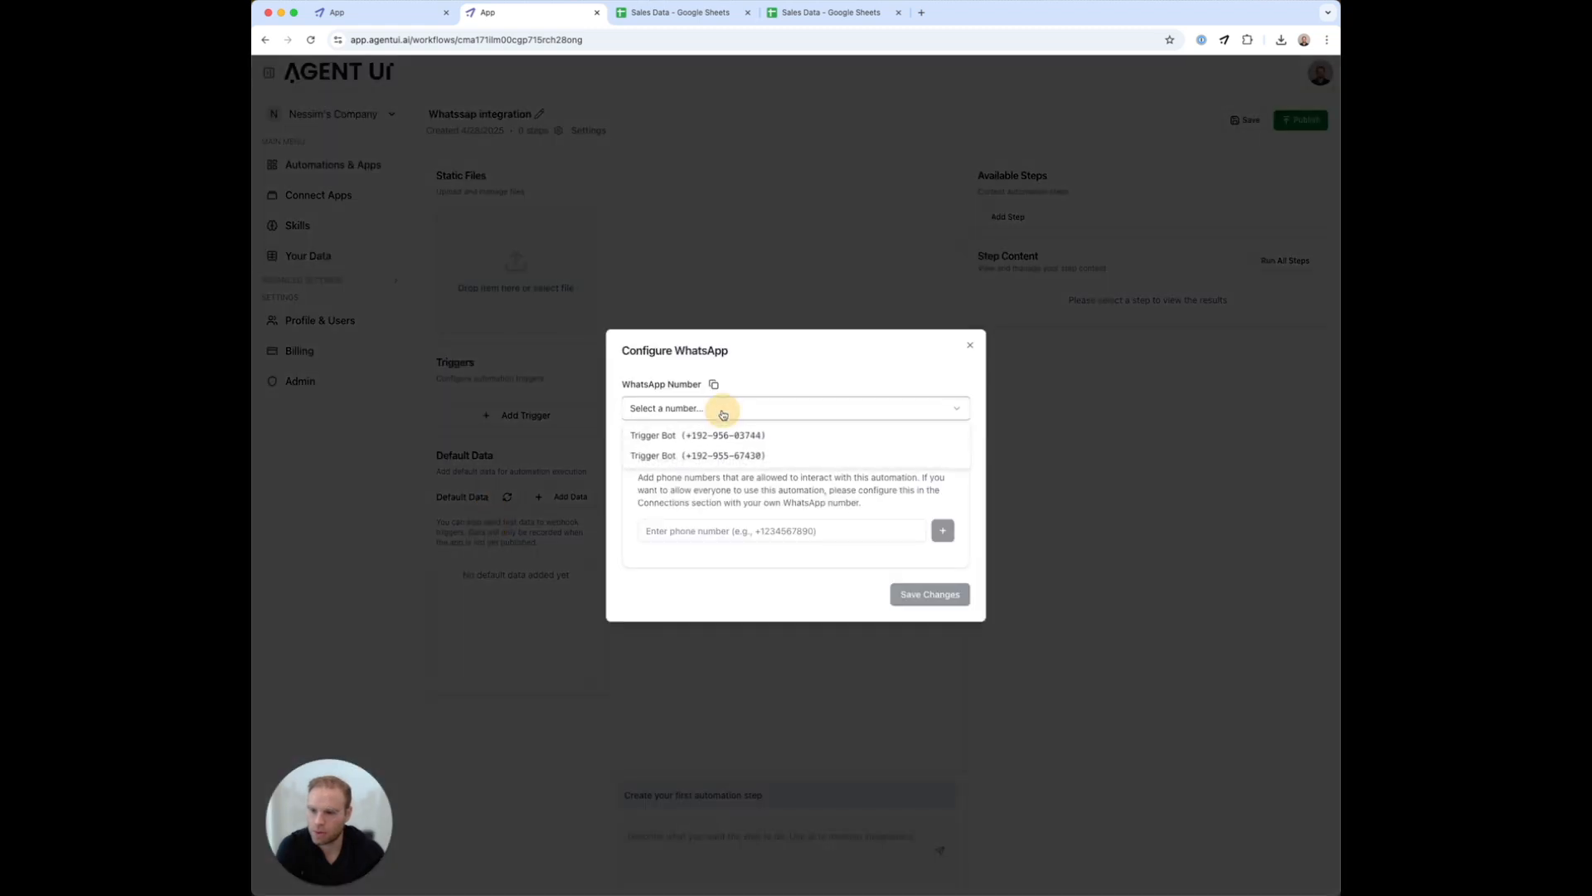
left_click(721, 456)
left_click(682, 532)
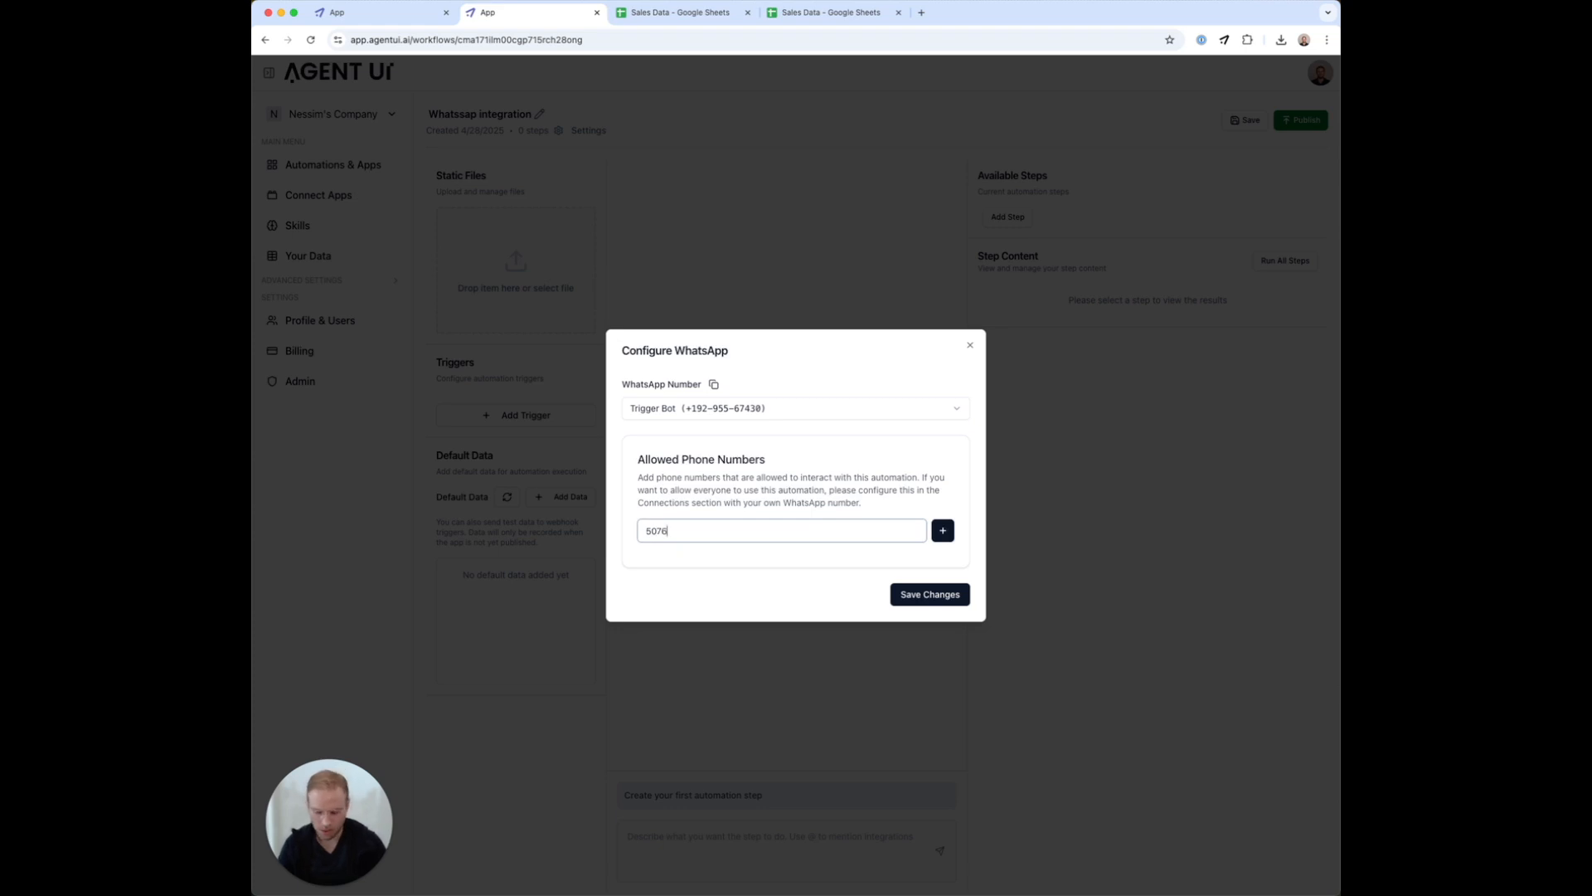
key("Return")
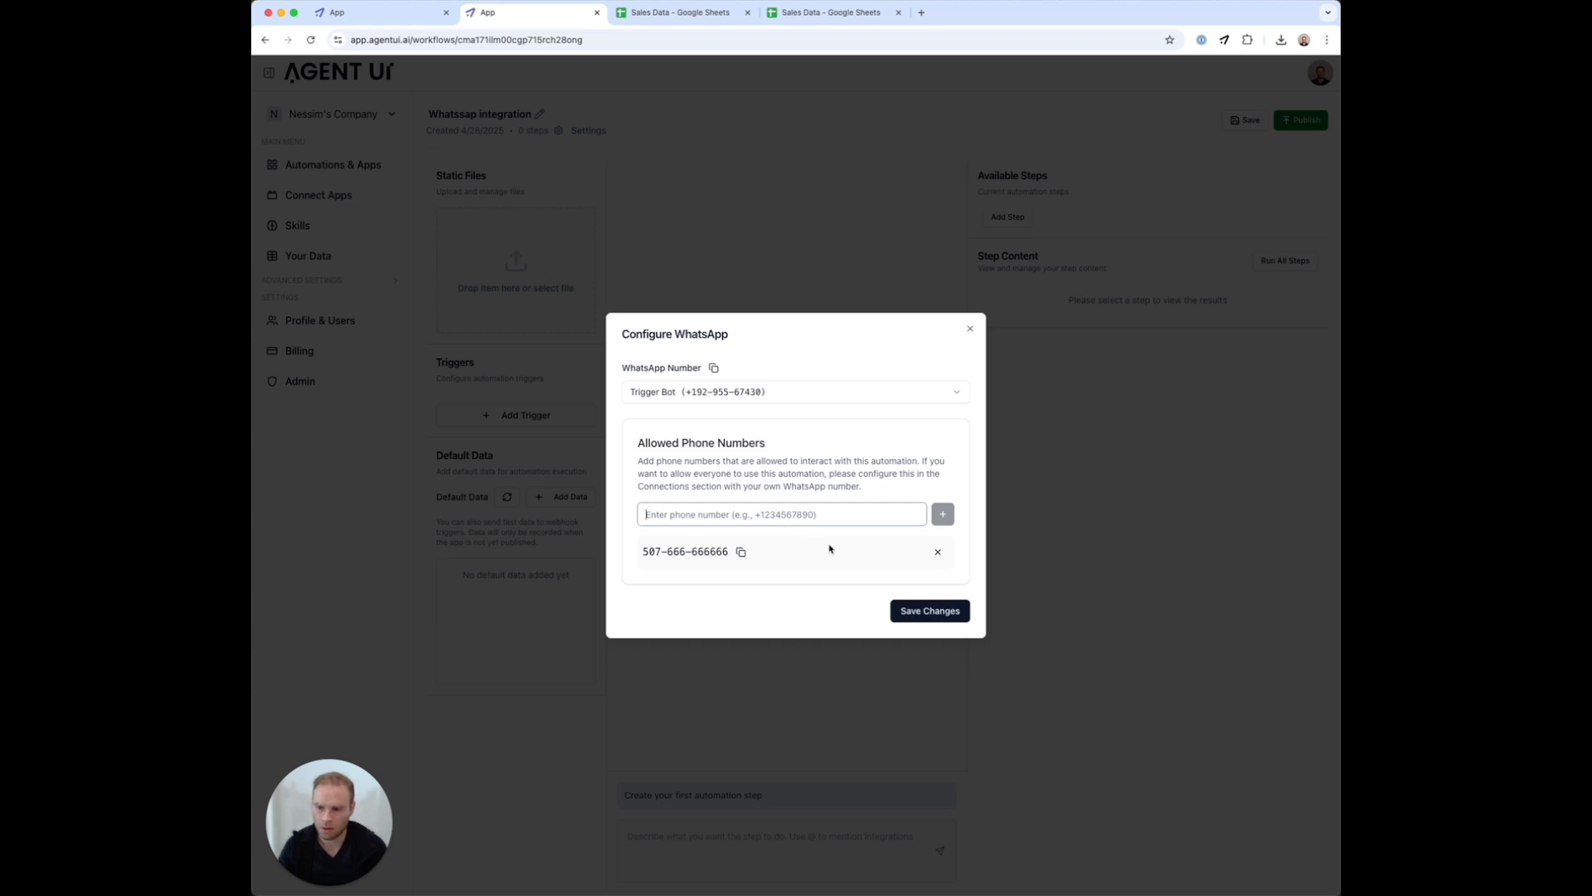
left_click(918, 618)
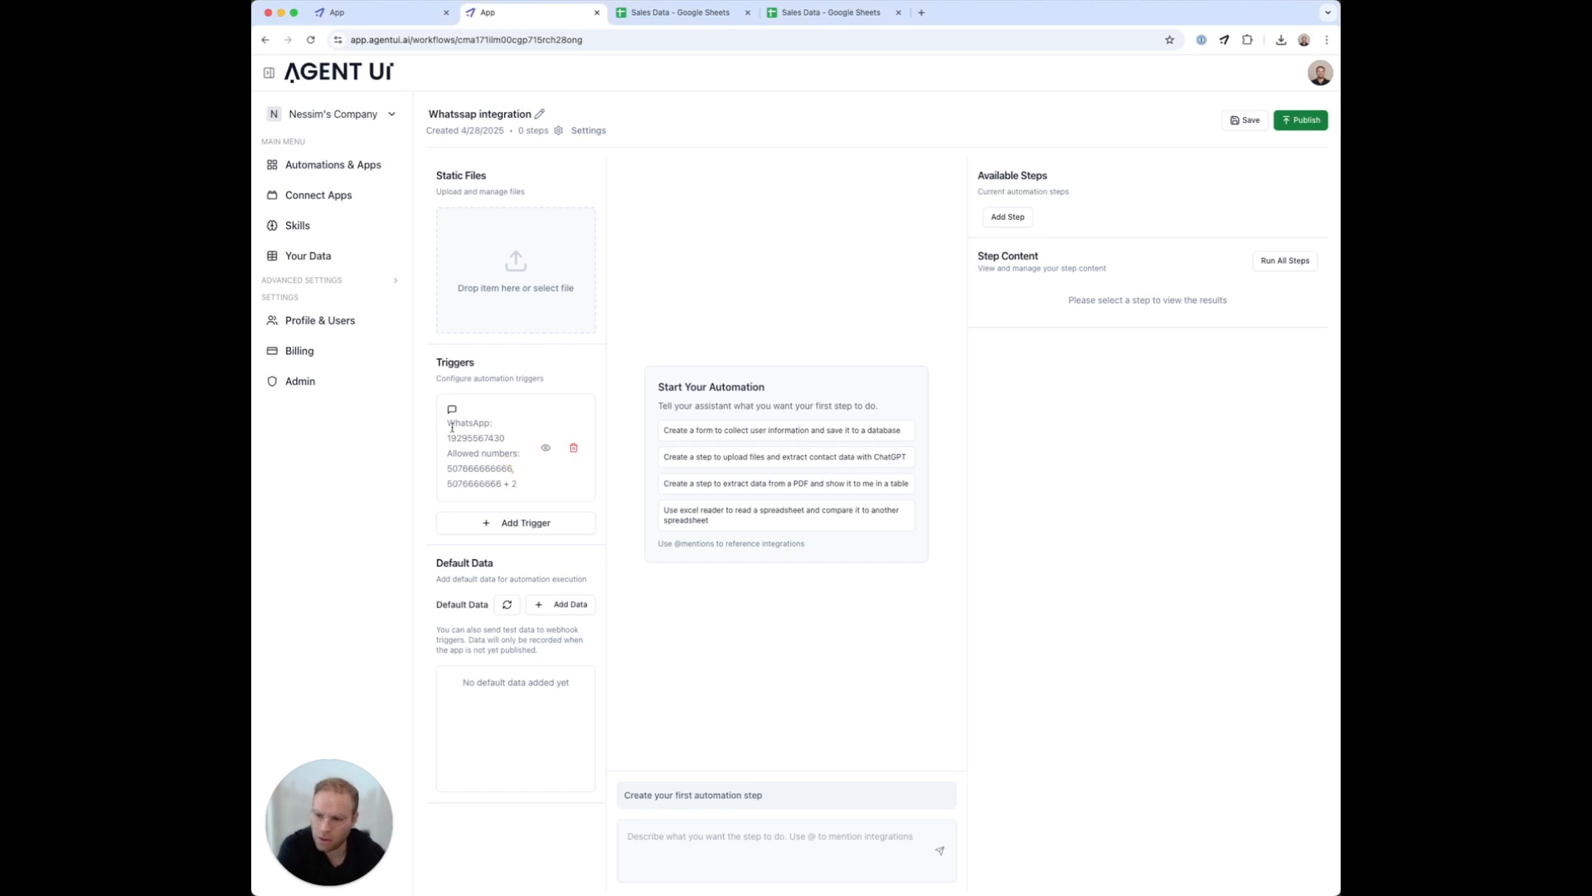
Select and copy the trigger's WhatsApp number for sending a test message
double_click(452, 438)
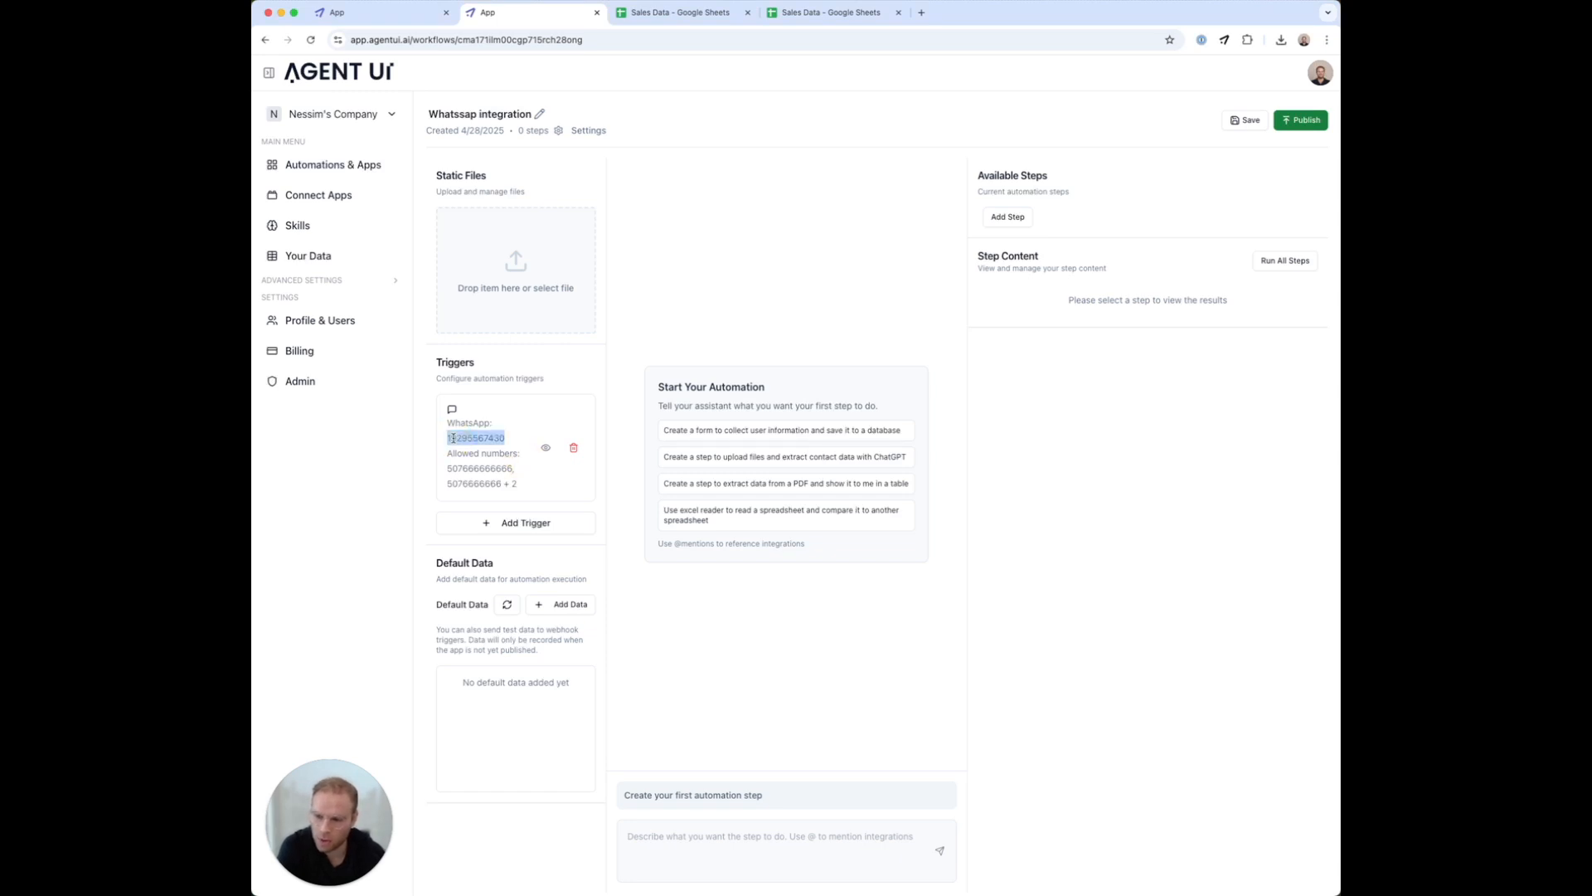
left_click_drag(448, 467, 515, 479)
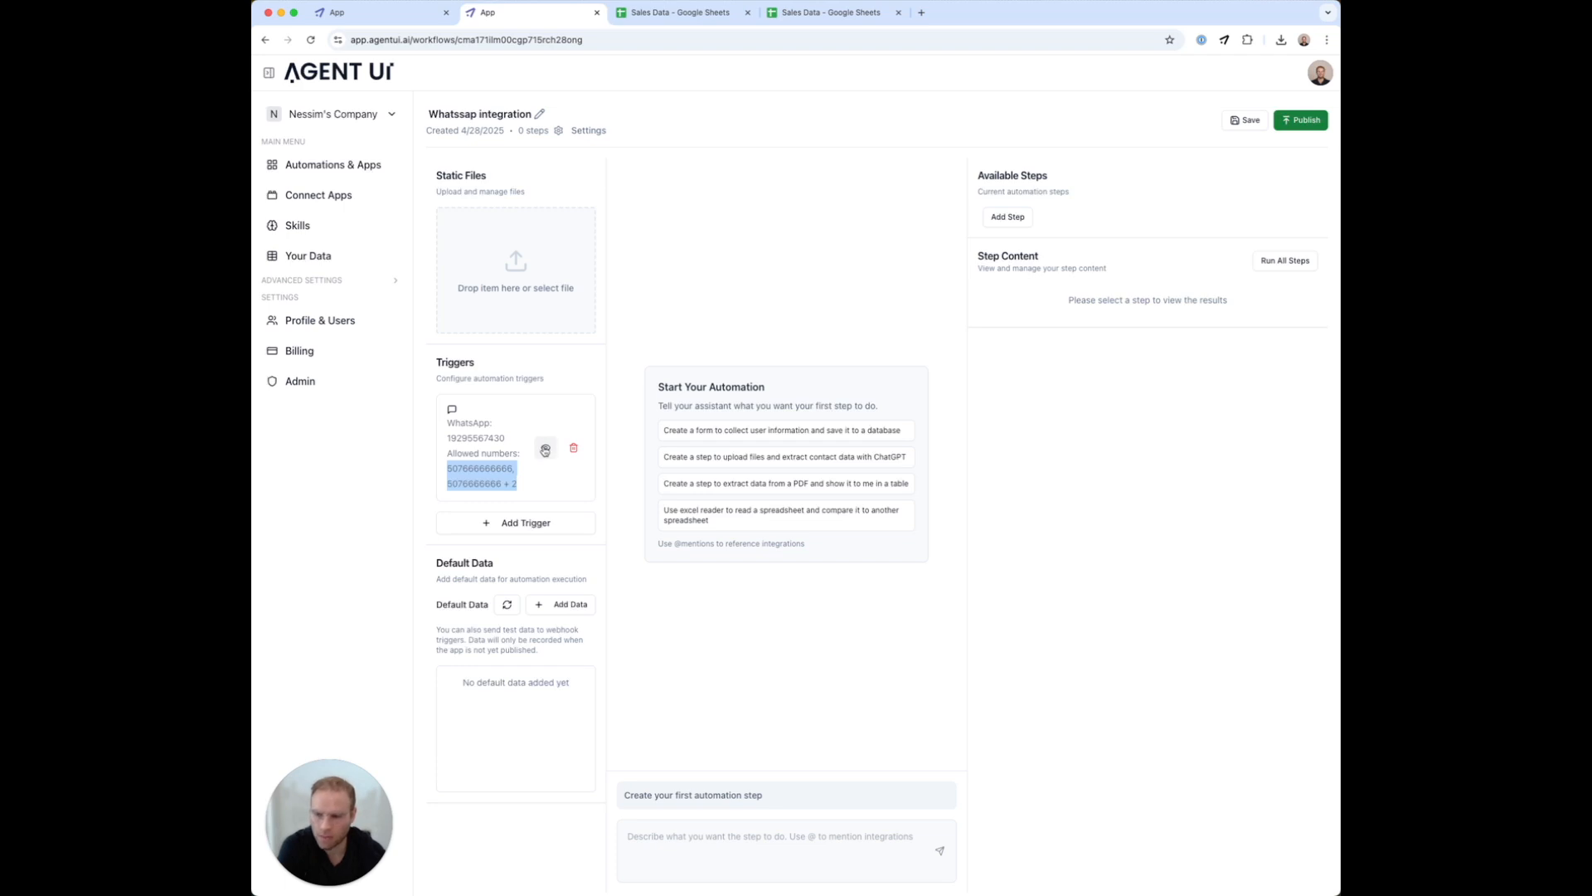
double_click(472, 440)
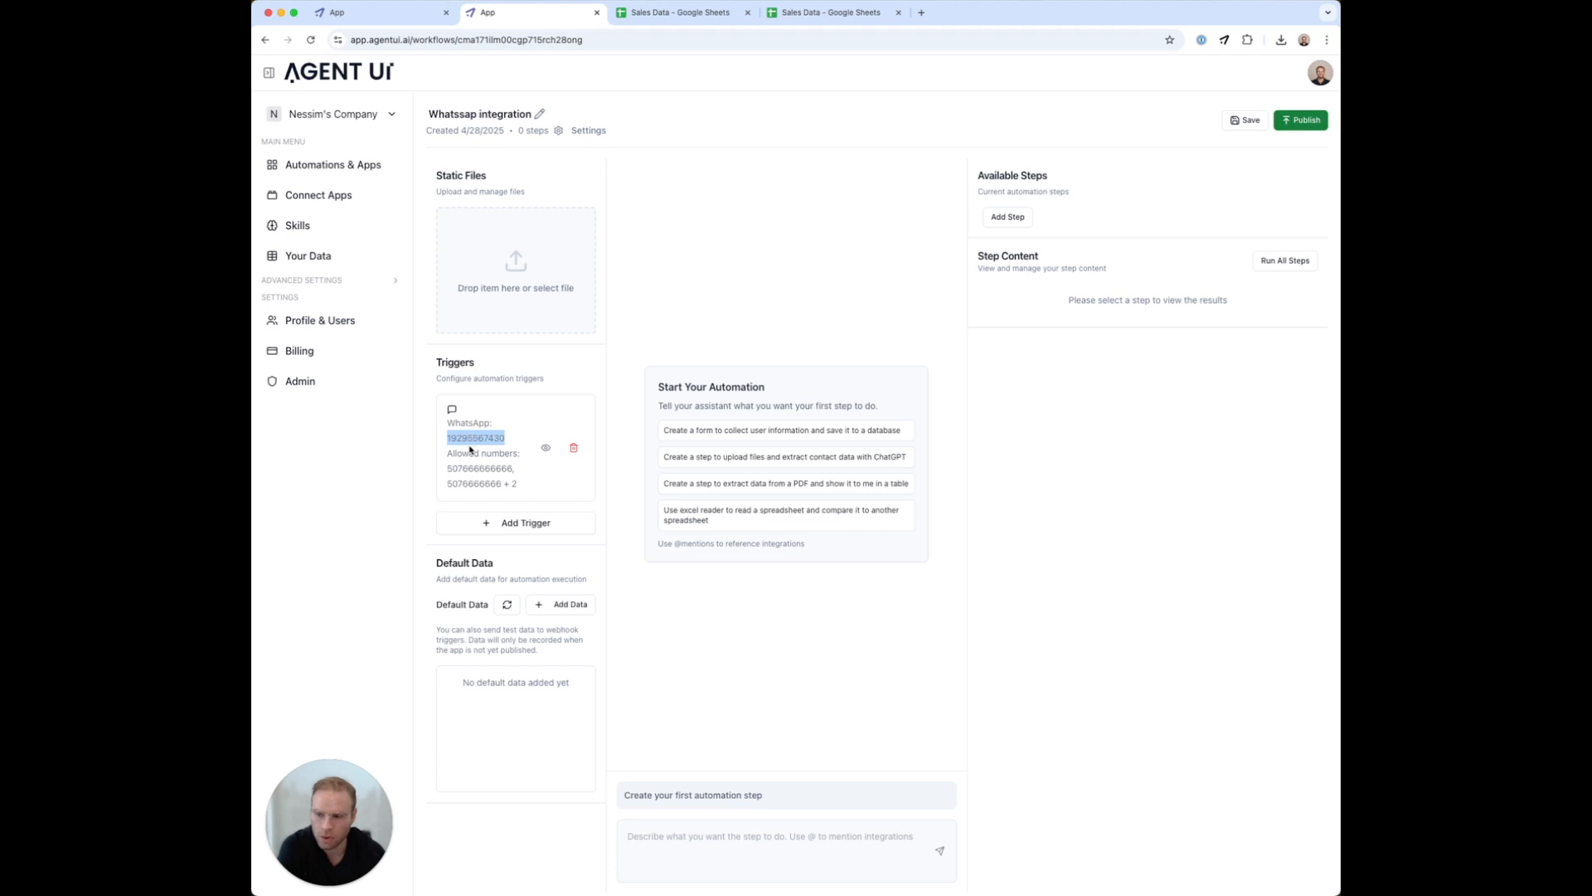
key("super+Tab")
key("super+Tab")
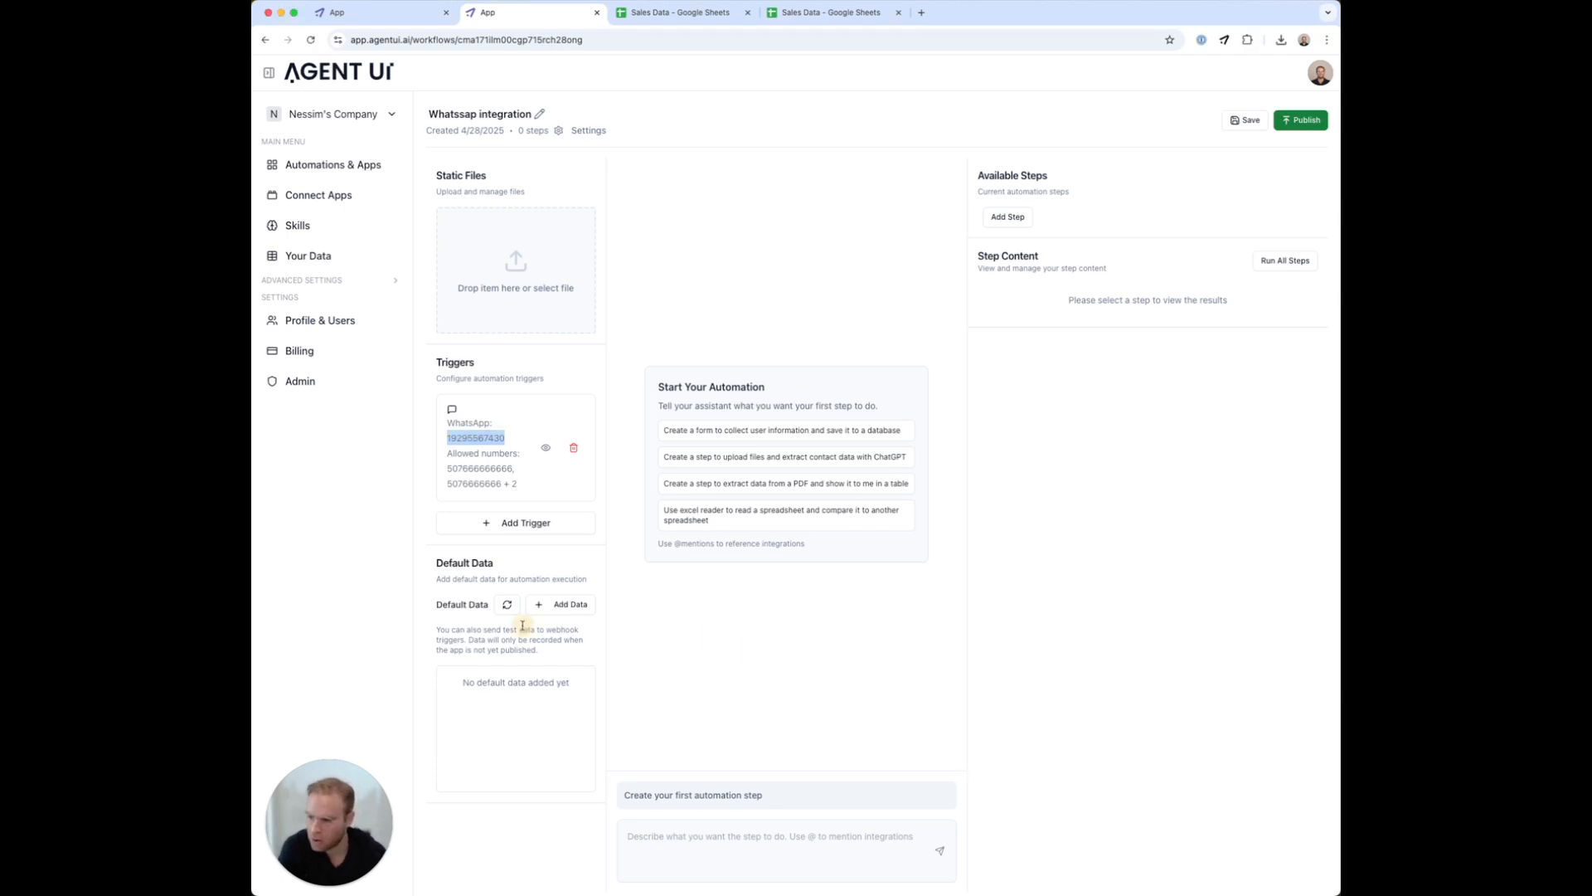
Refresh Default Data until the test WhatsApp message 'I want to see my sales' loads
left_click(507, 605)
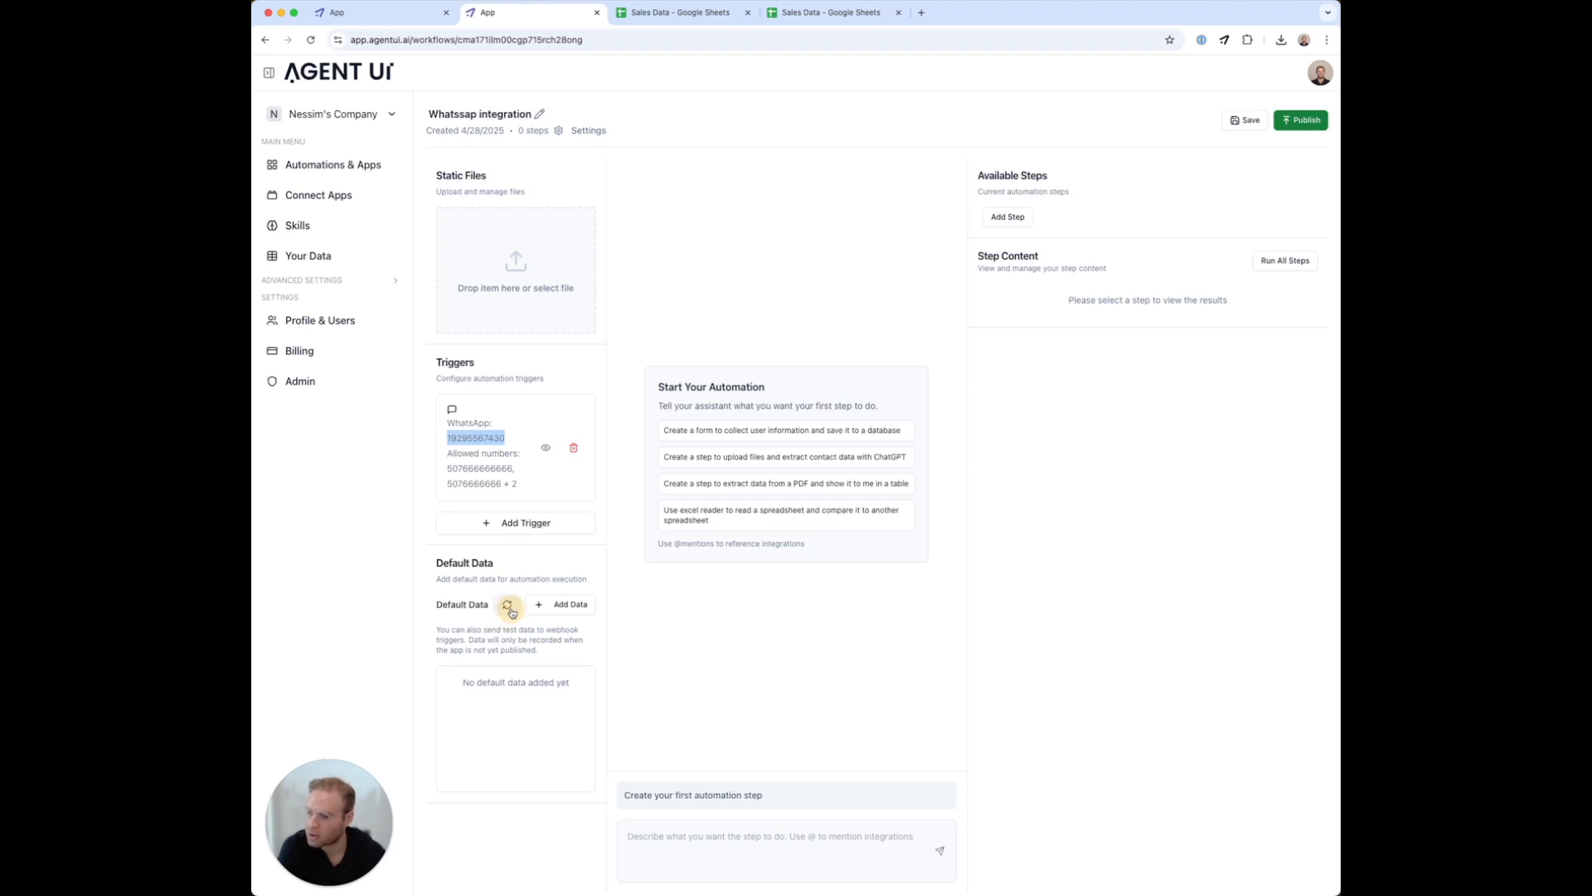
left_click(510, 611)
left_click(507, 612)
left_click(506, 611)
left_click(506, 610)
left_click(506, 611)
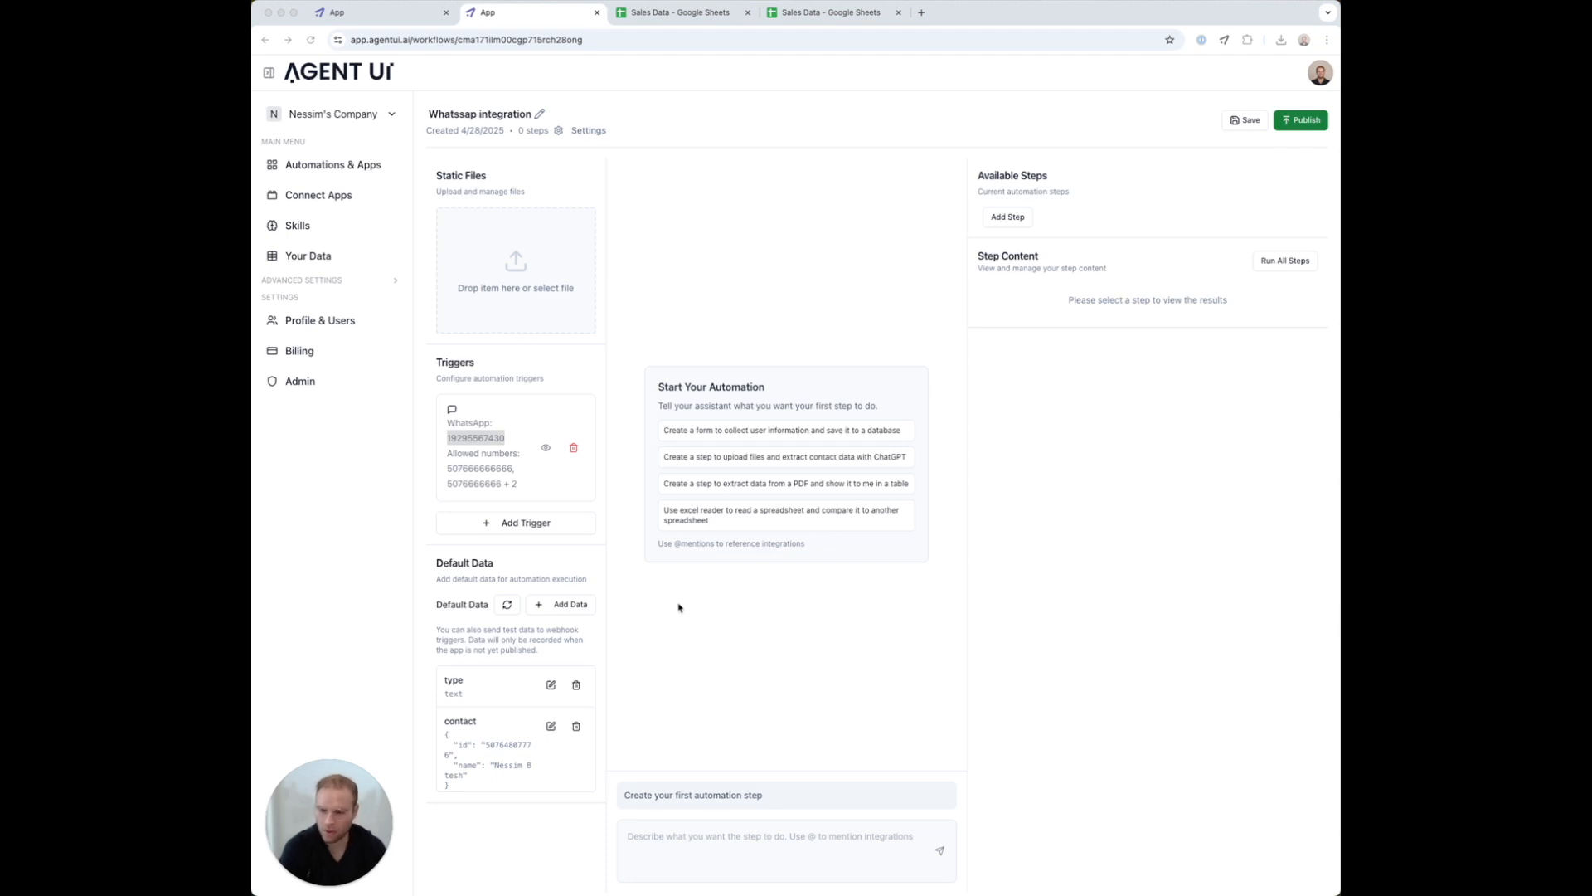
left_click(504, 604)
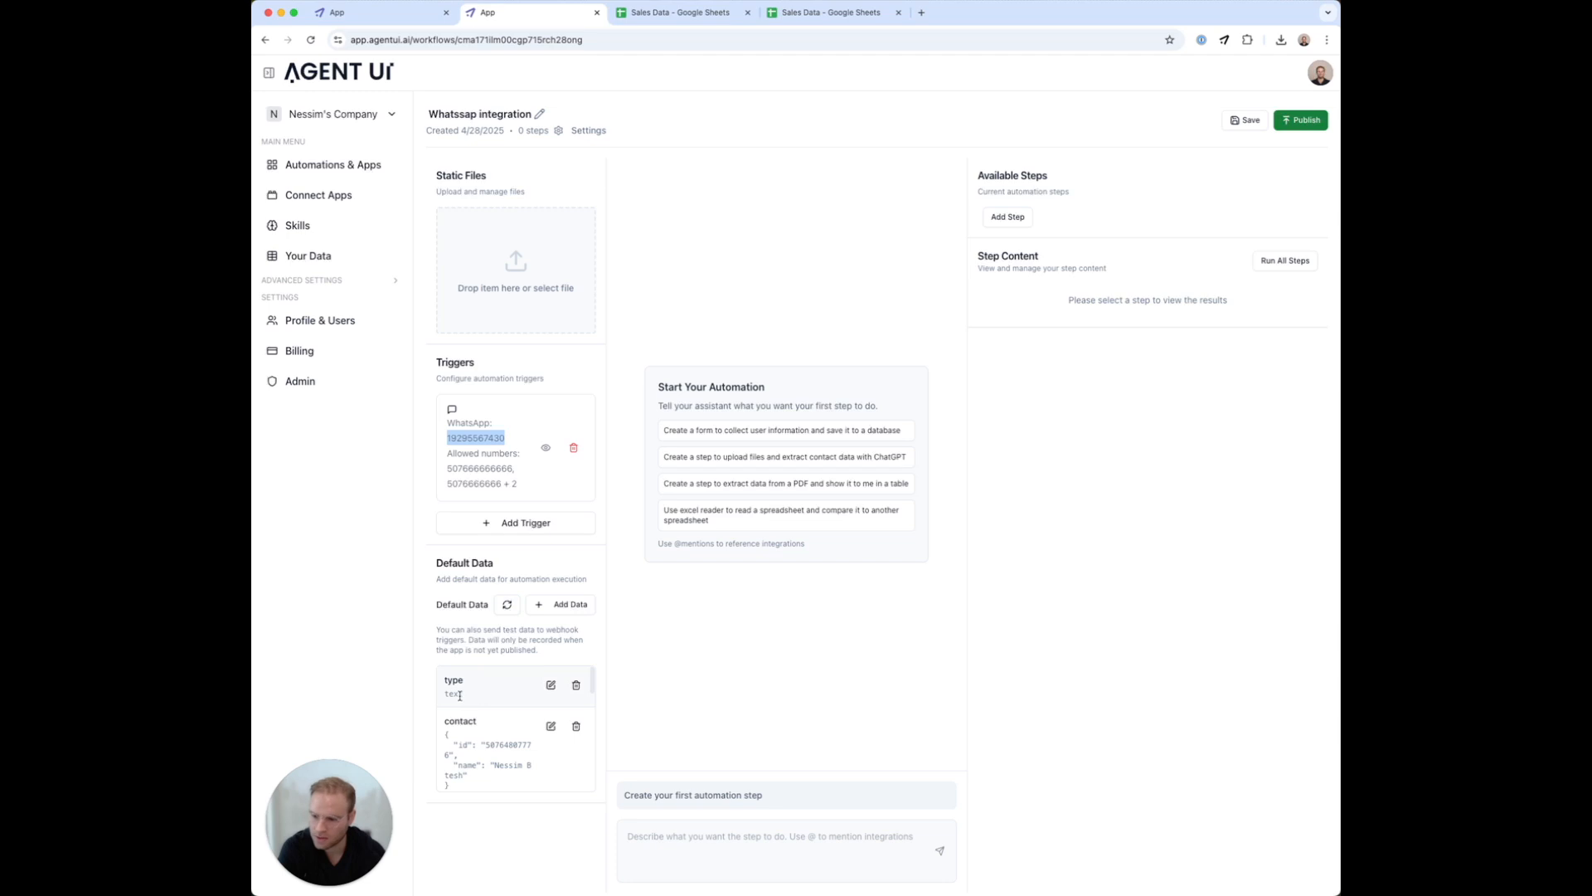
Review the message JSON and begin the first step's description with 'use the incoming message'
scroll(501, 743, "down", 3)
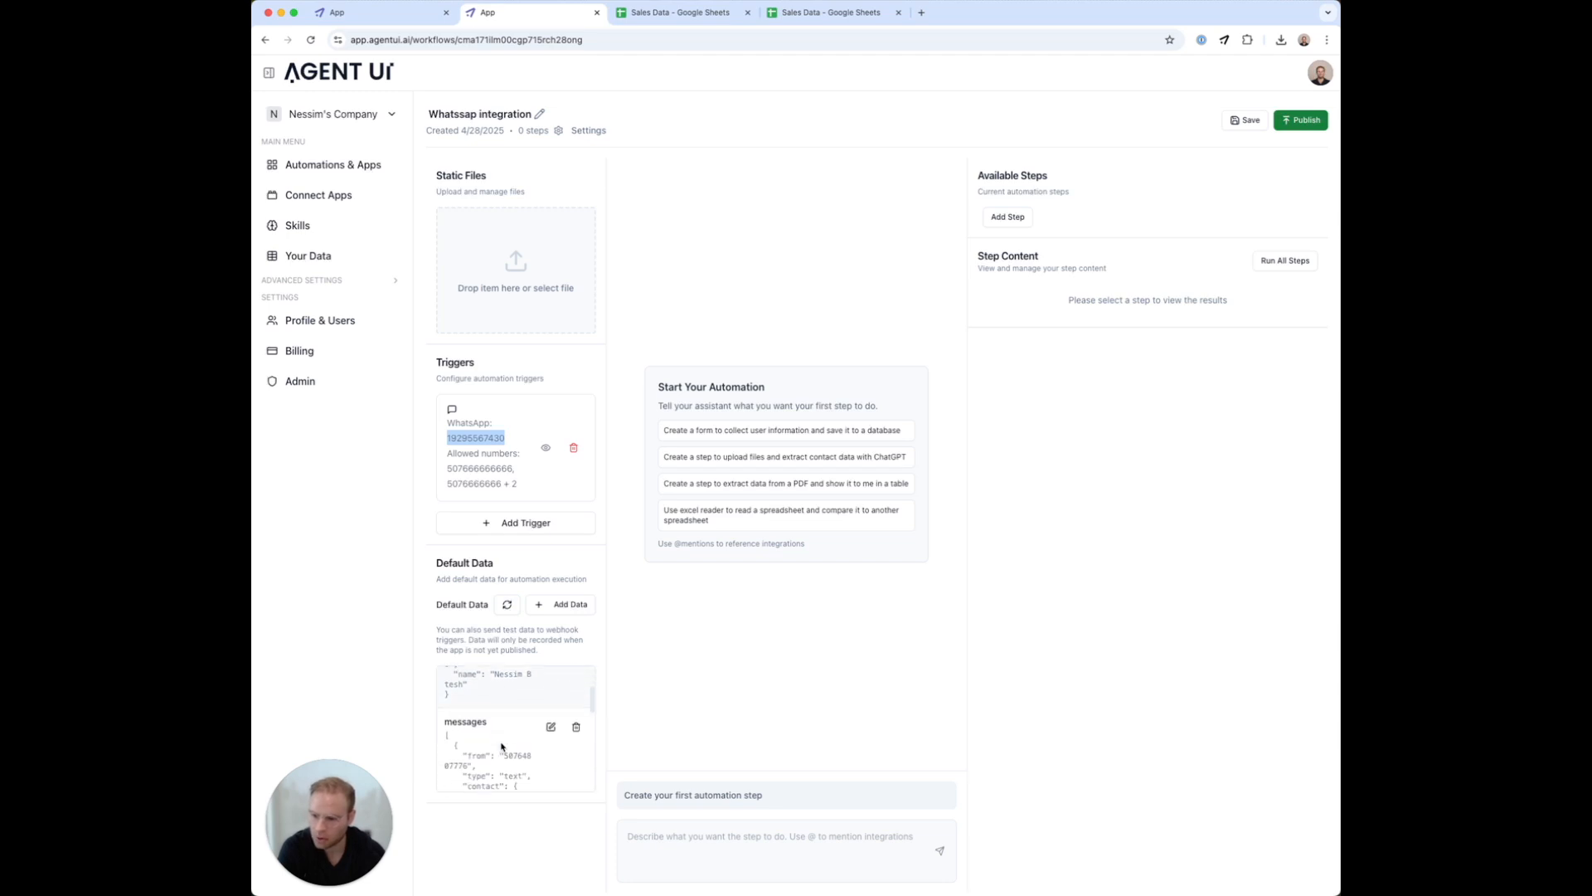
scroll(501, 746, "down", 3)
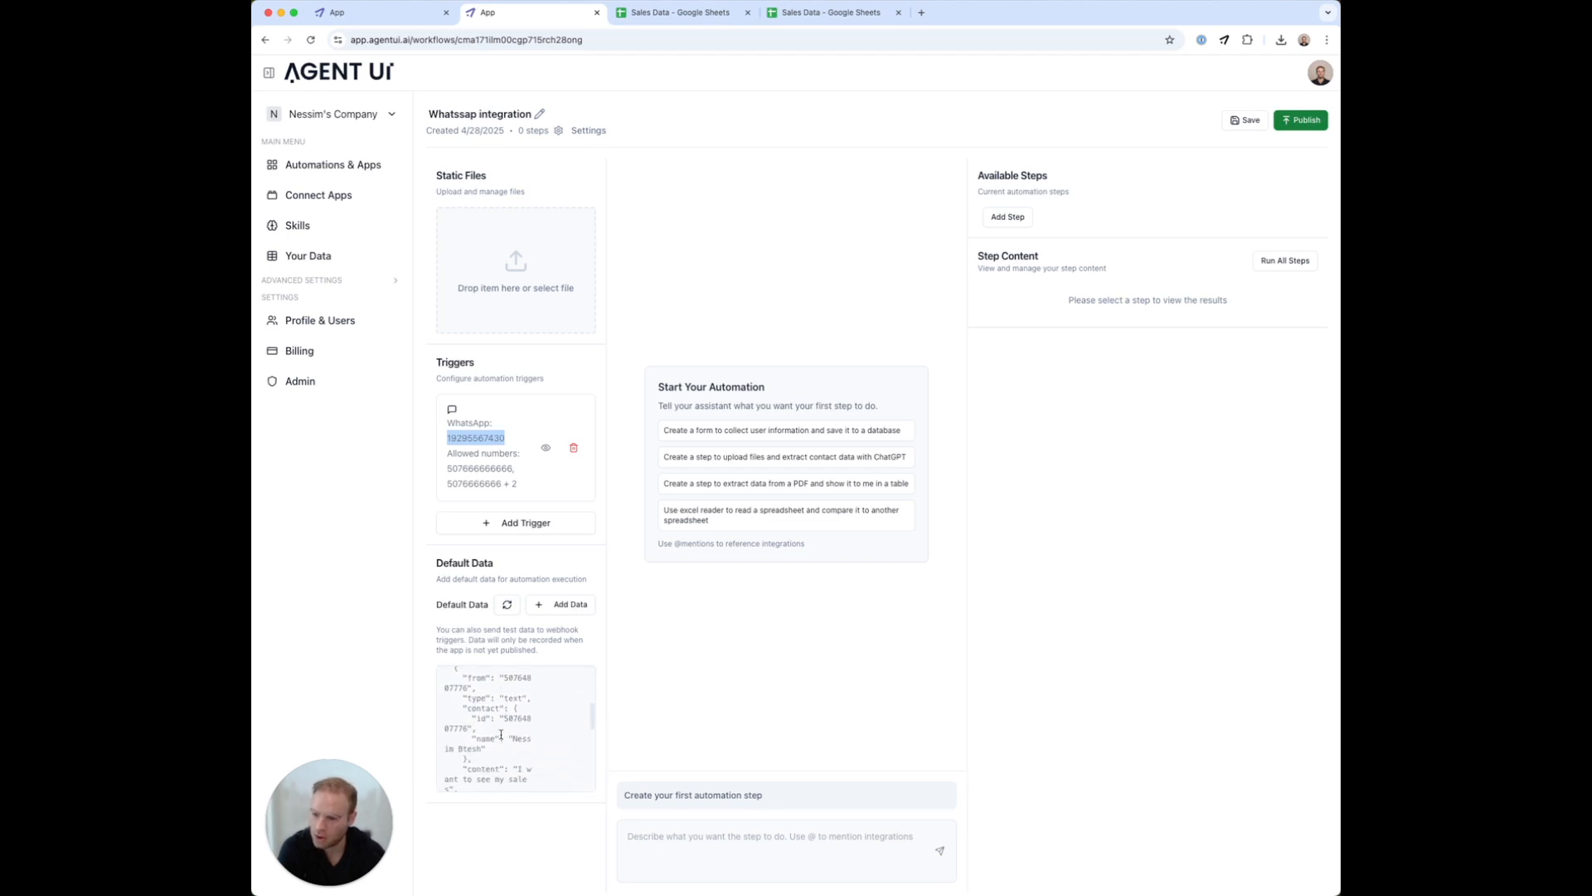
scroll(481, 762, "down", 3)
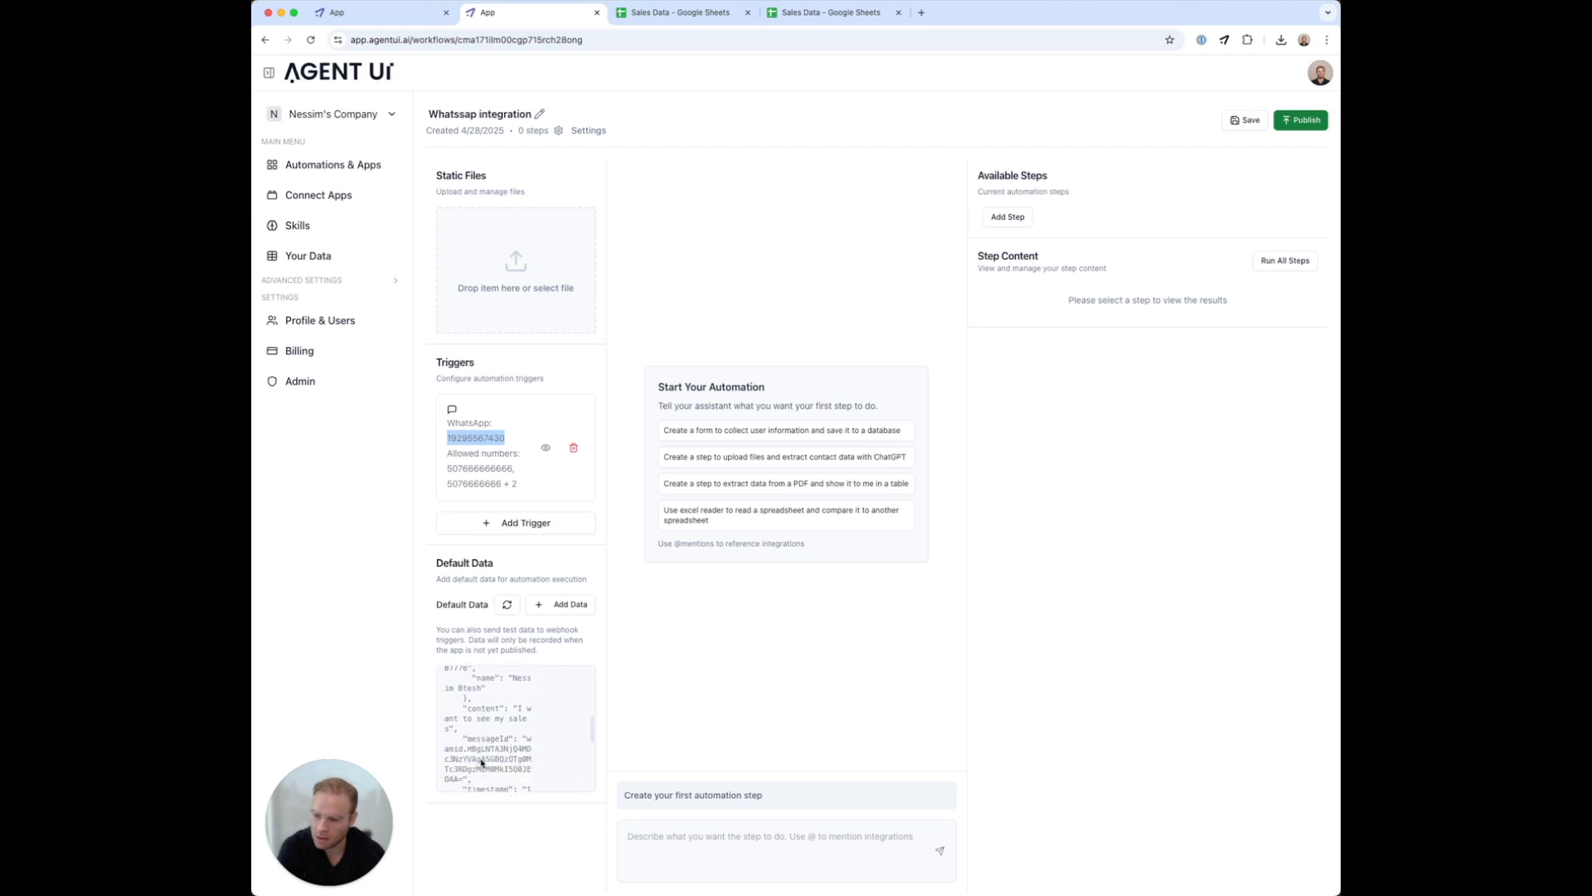
left_click(714, 870)
type("u")
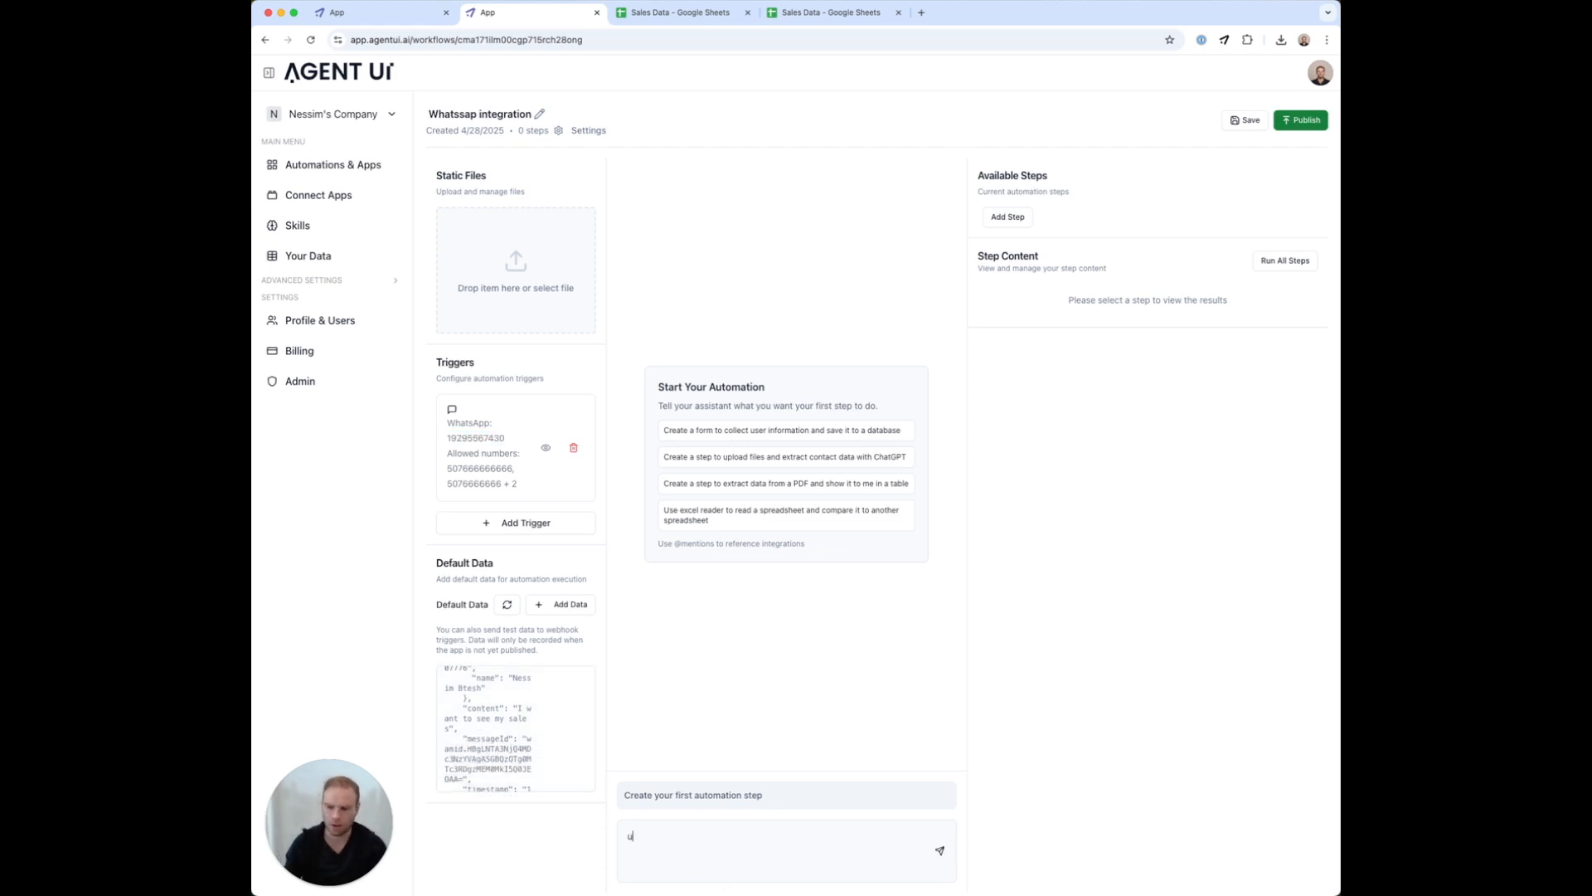
type("se the")
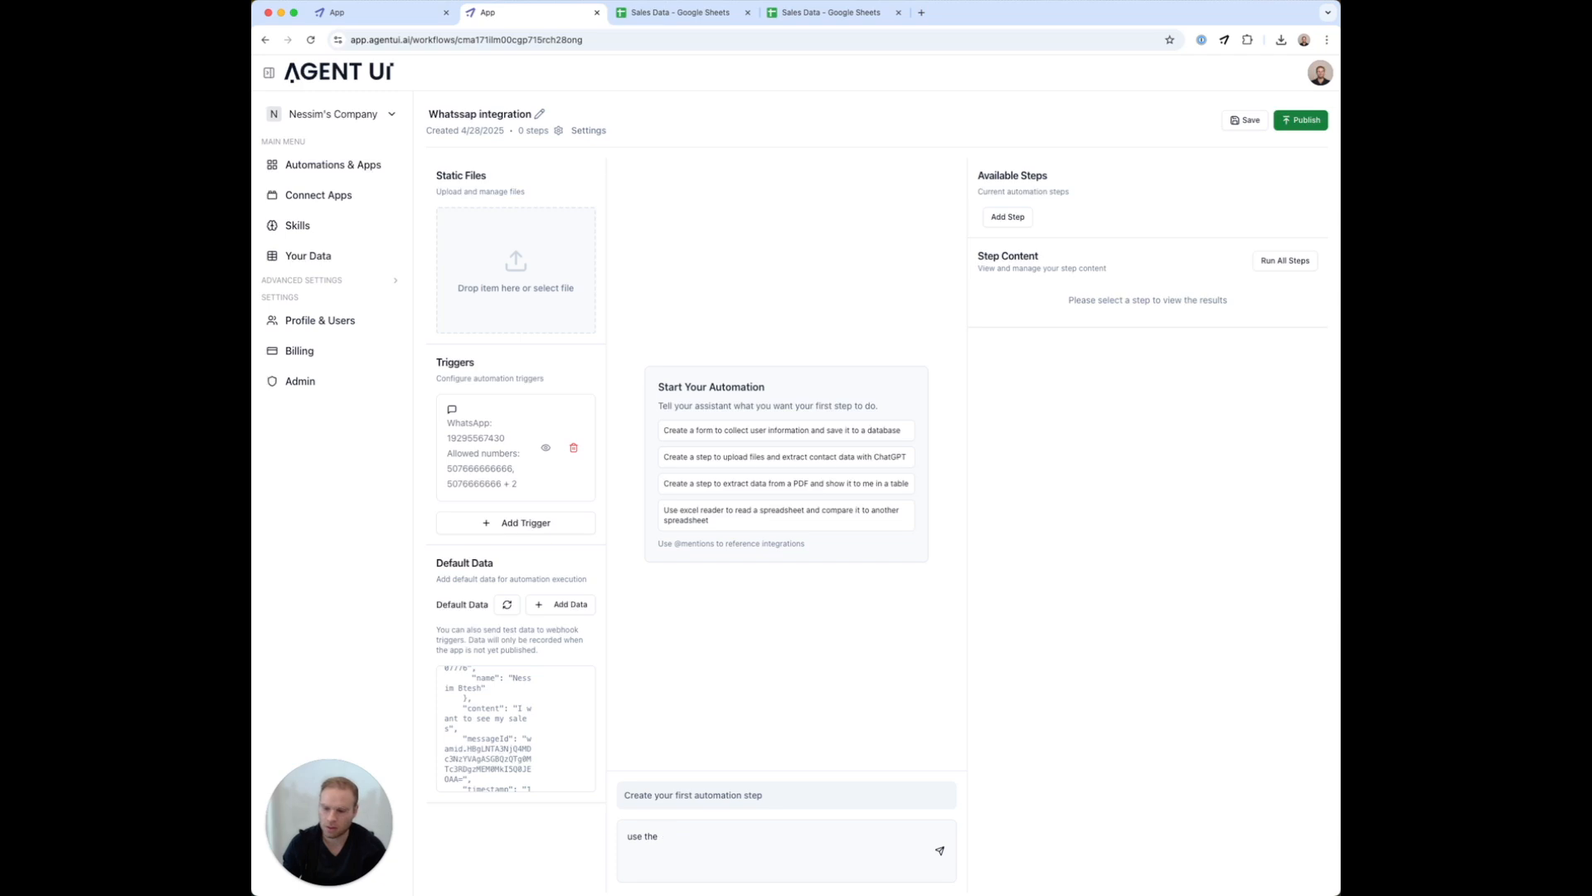
type(" incoming message send it tow @")
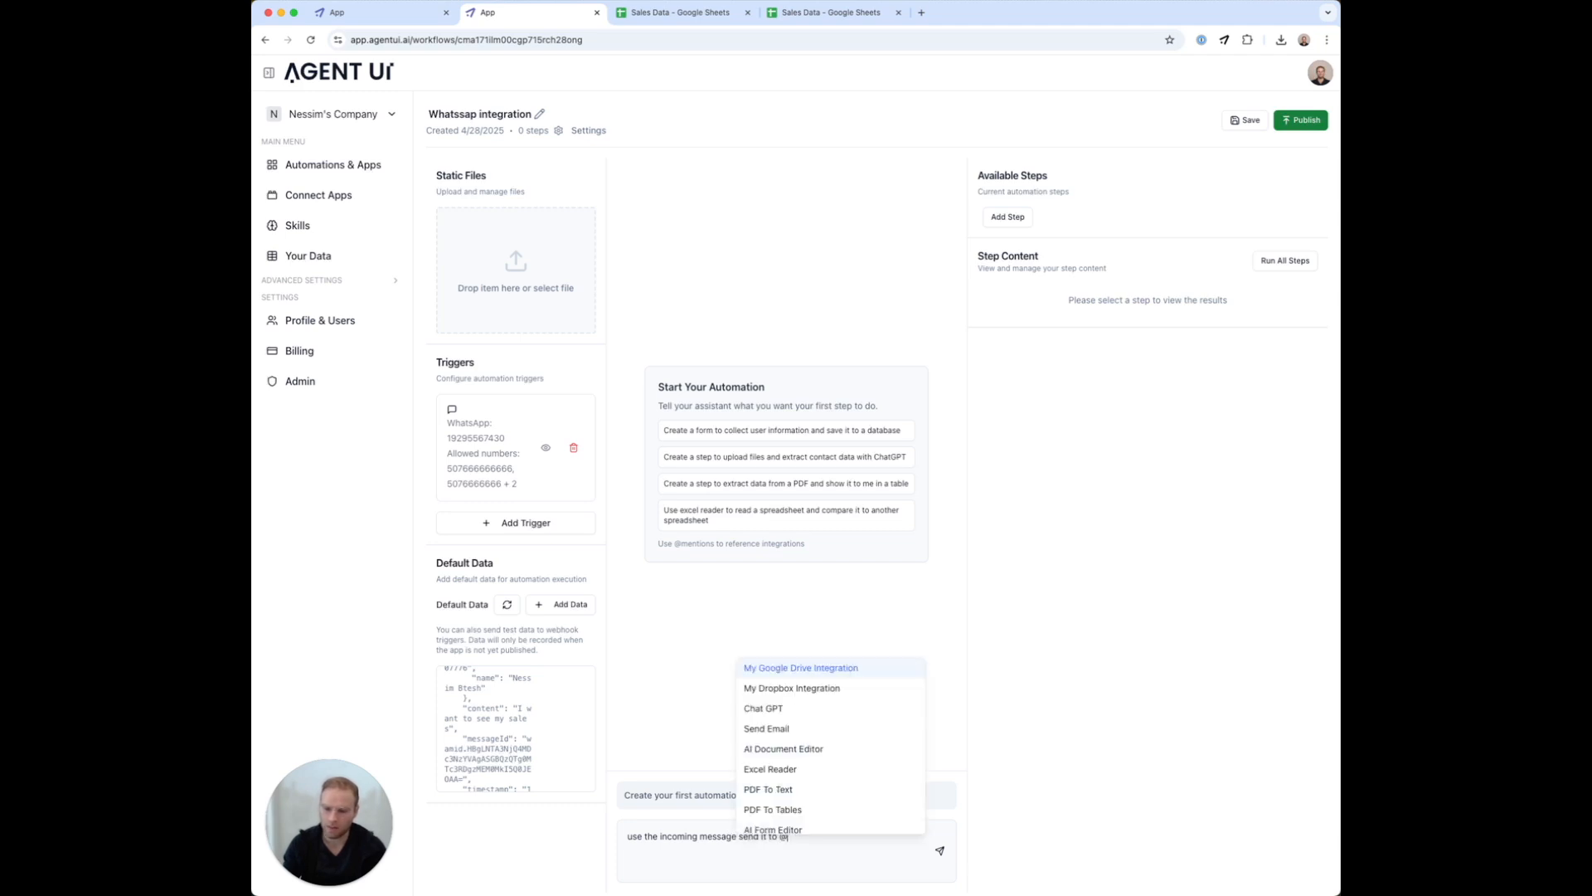
type("wh")
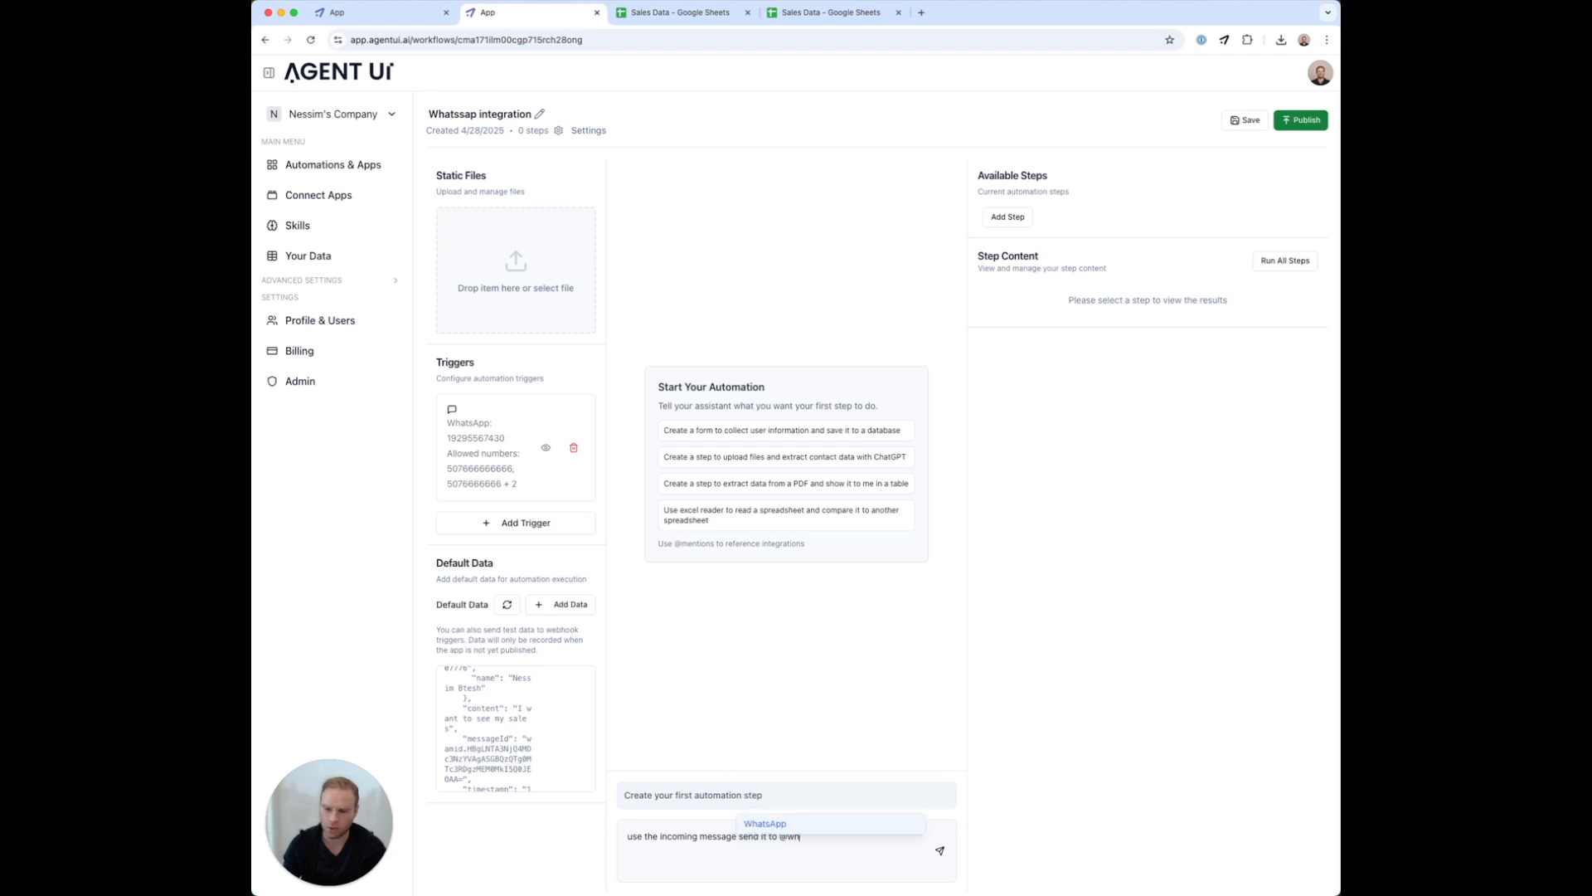
key("Return")
key("BackSpace")
key("BackSpace")
key("BackSpace")
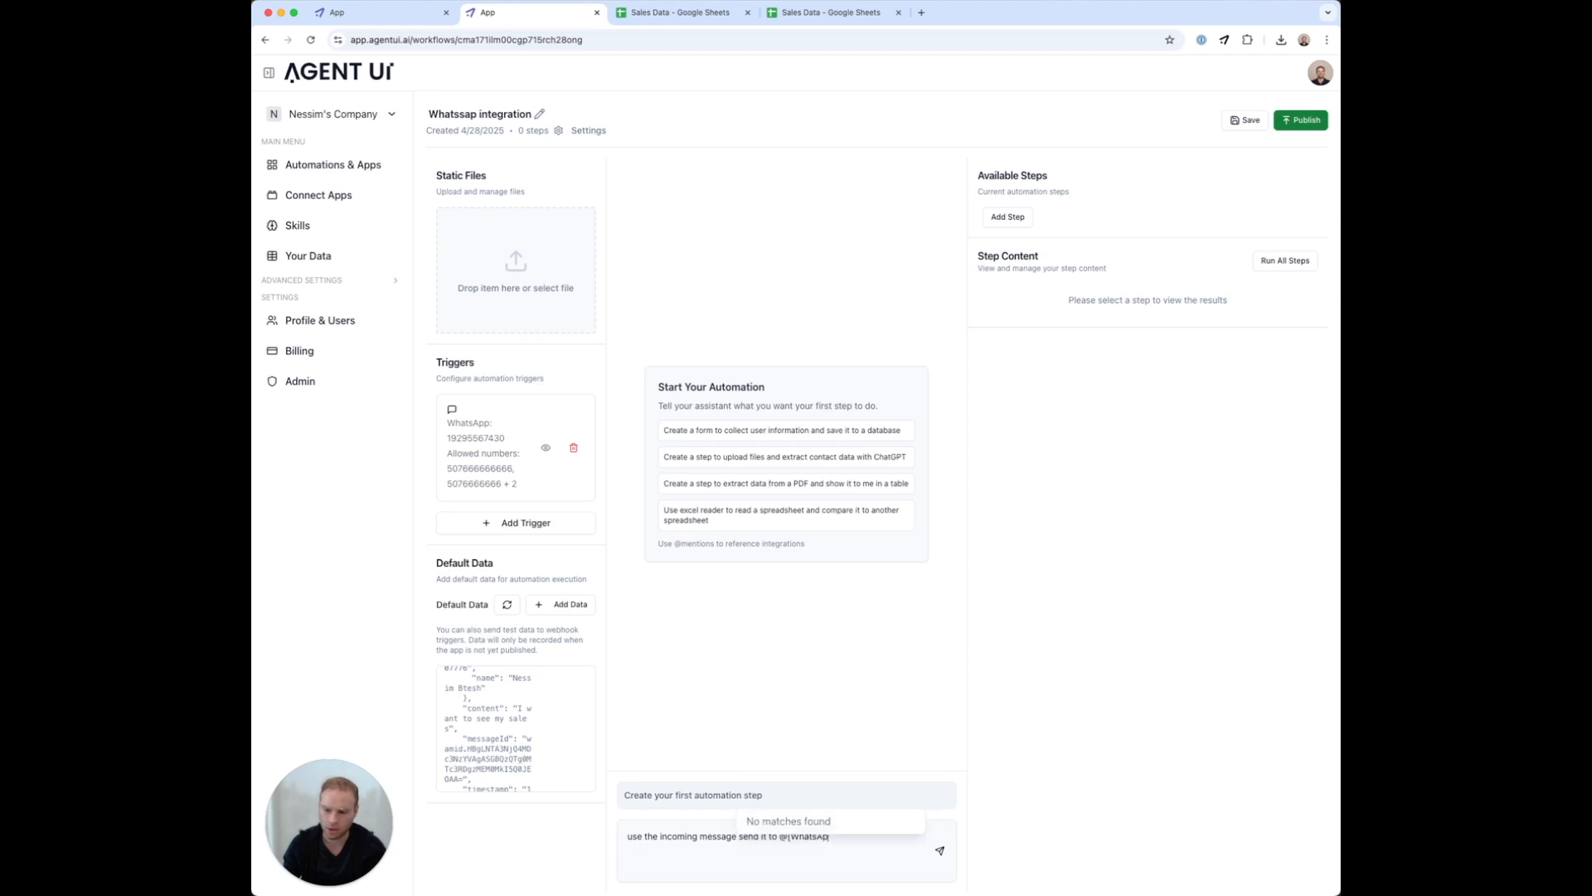
key("BackSpace")
key("BackSpace")
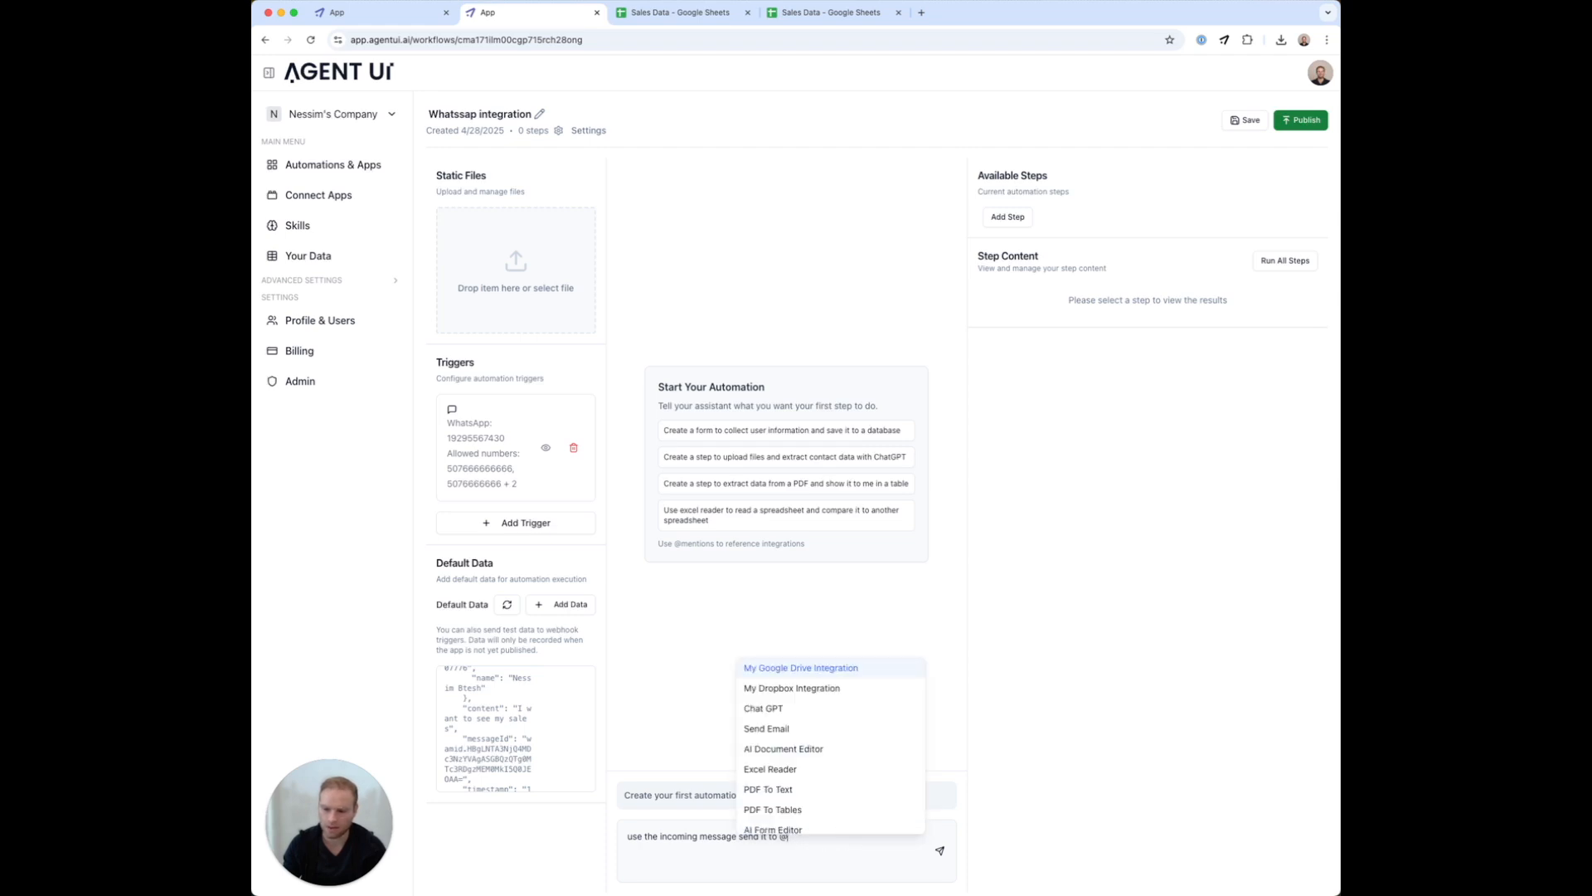
type("c")
key("Return")
type("and ")
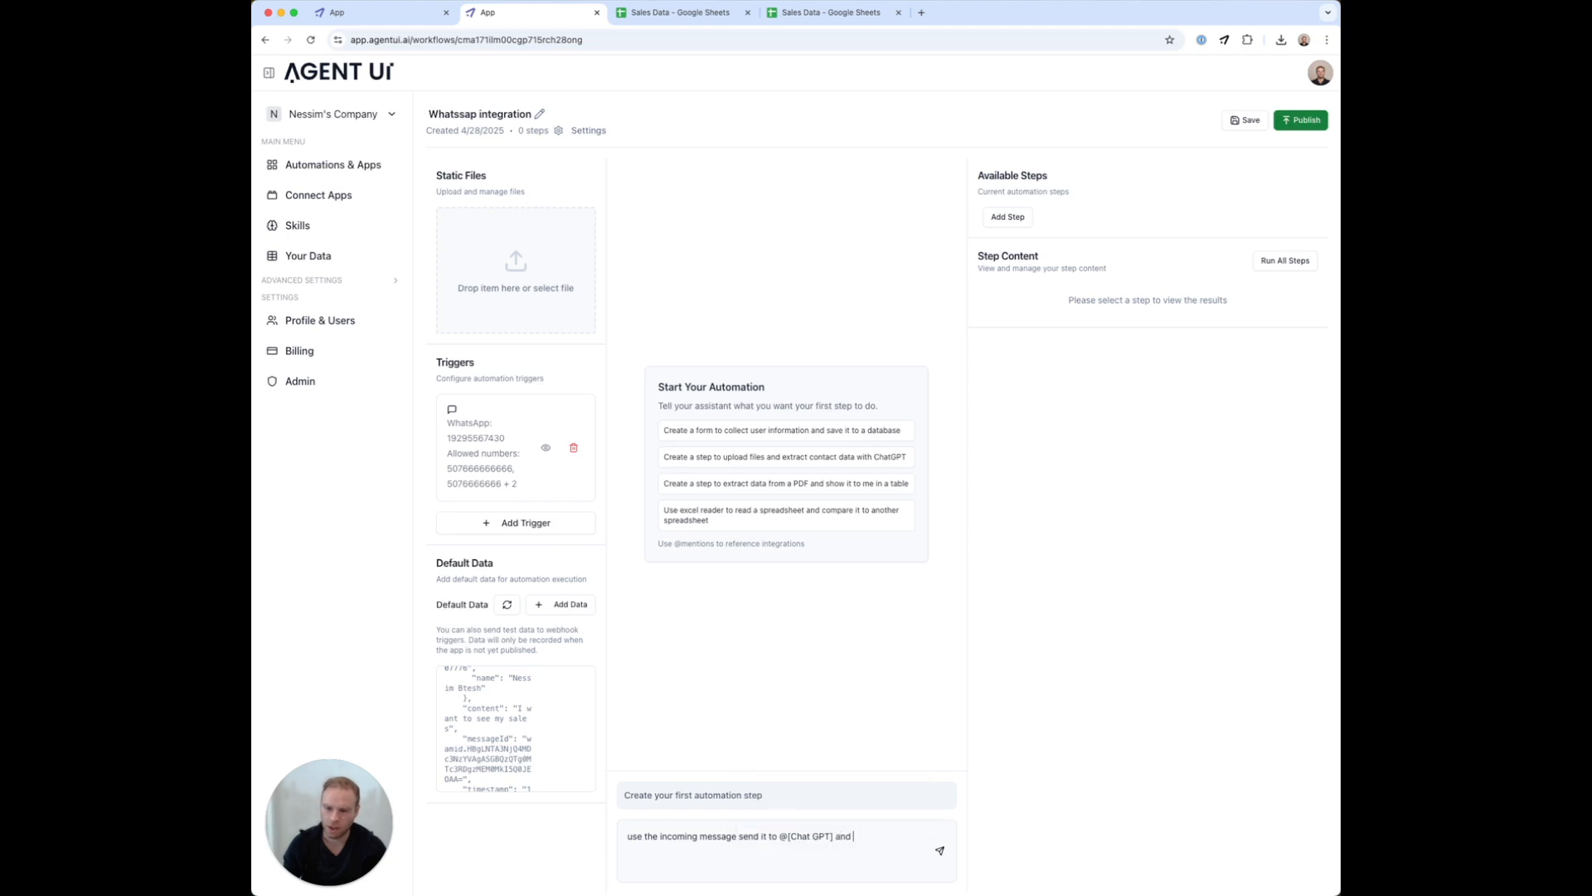
type("ask chat gpt to tell my if the")
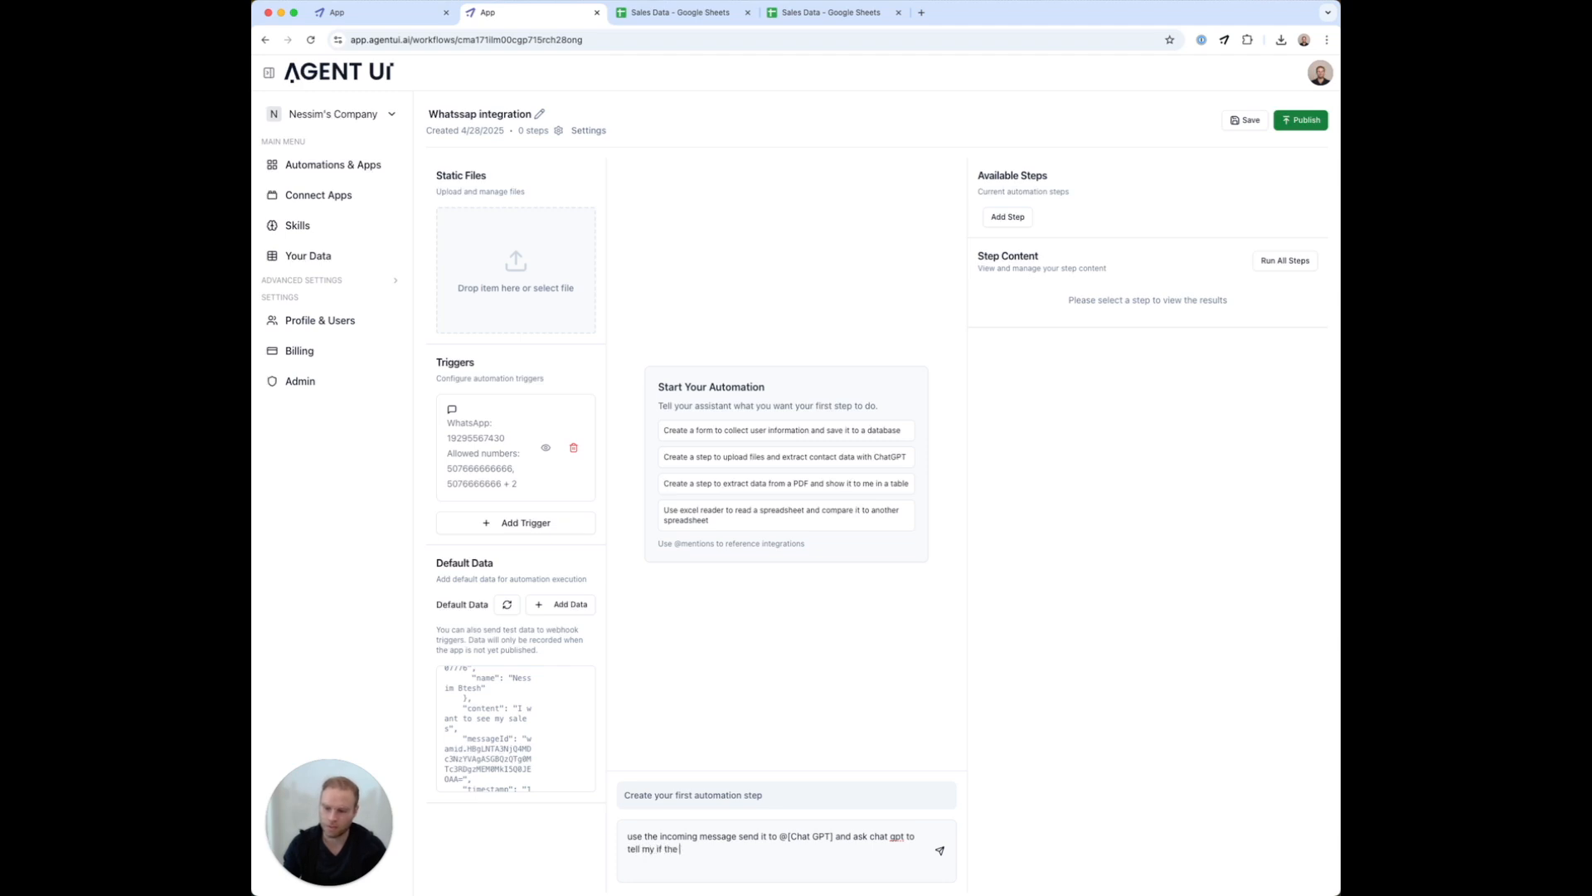
type(" message is a")
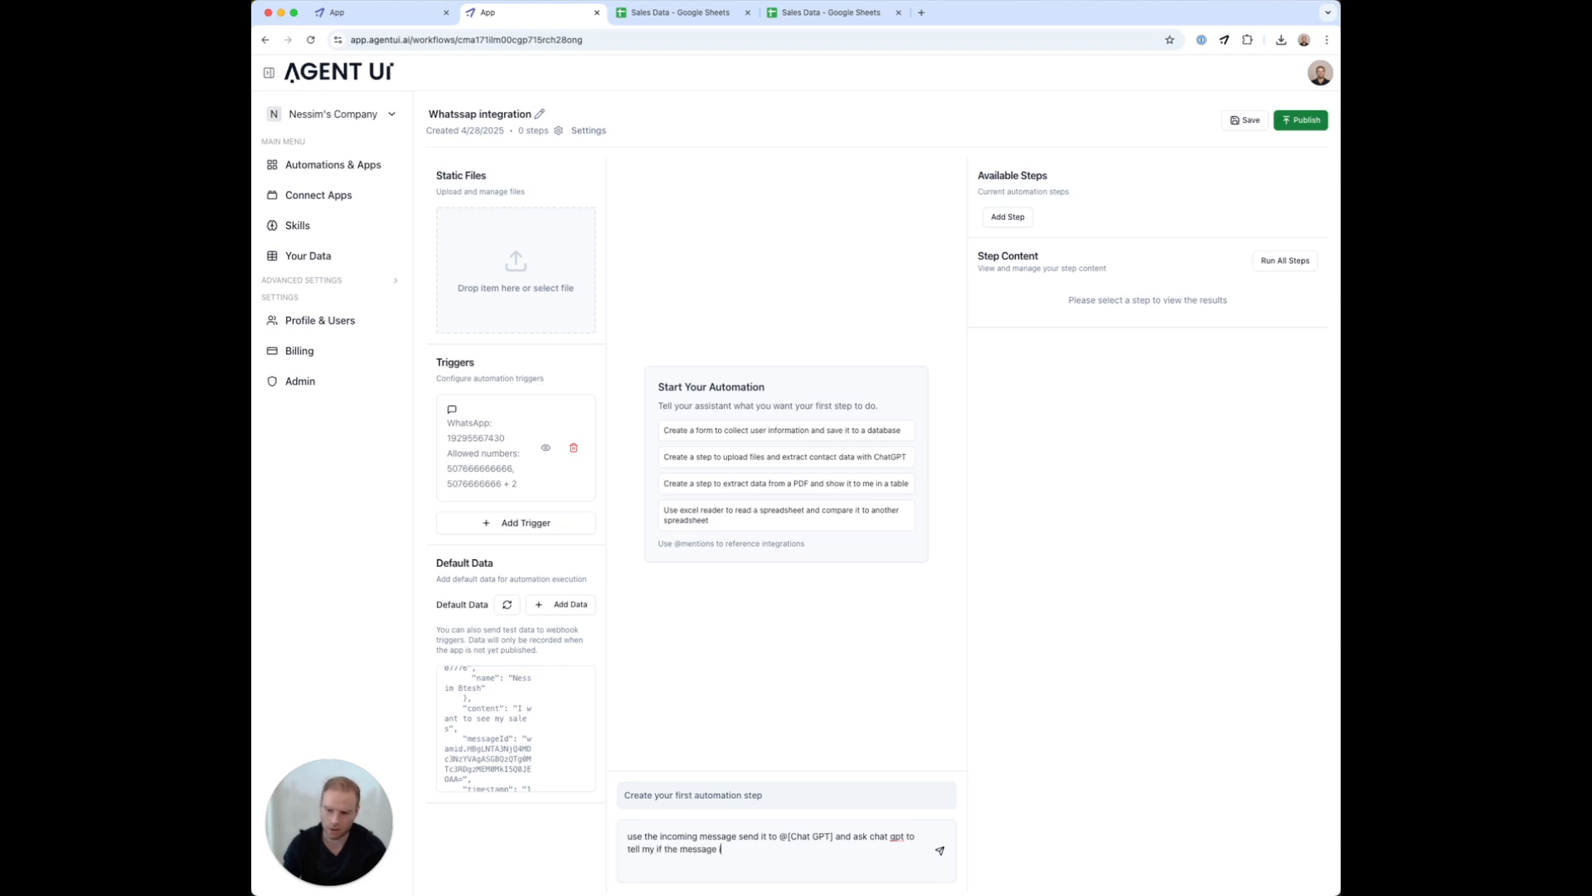
type("sking for sales or for ")
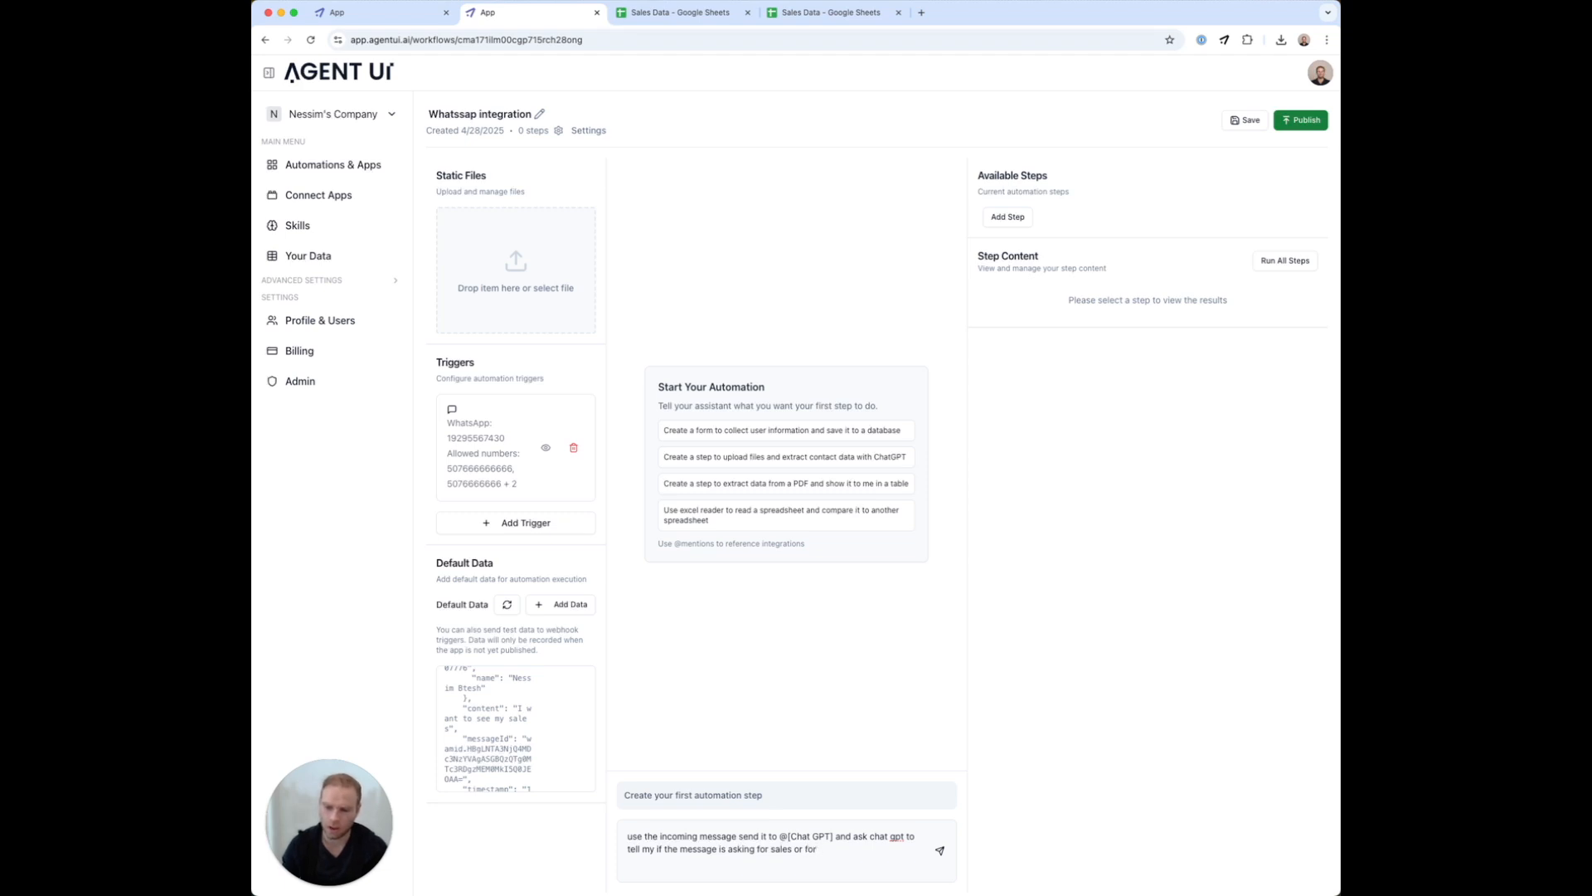
type("use")
key("BackSpace")
key("BackSpace")
type("actiov")
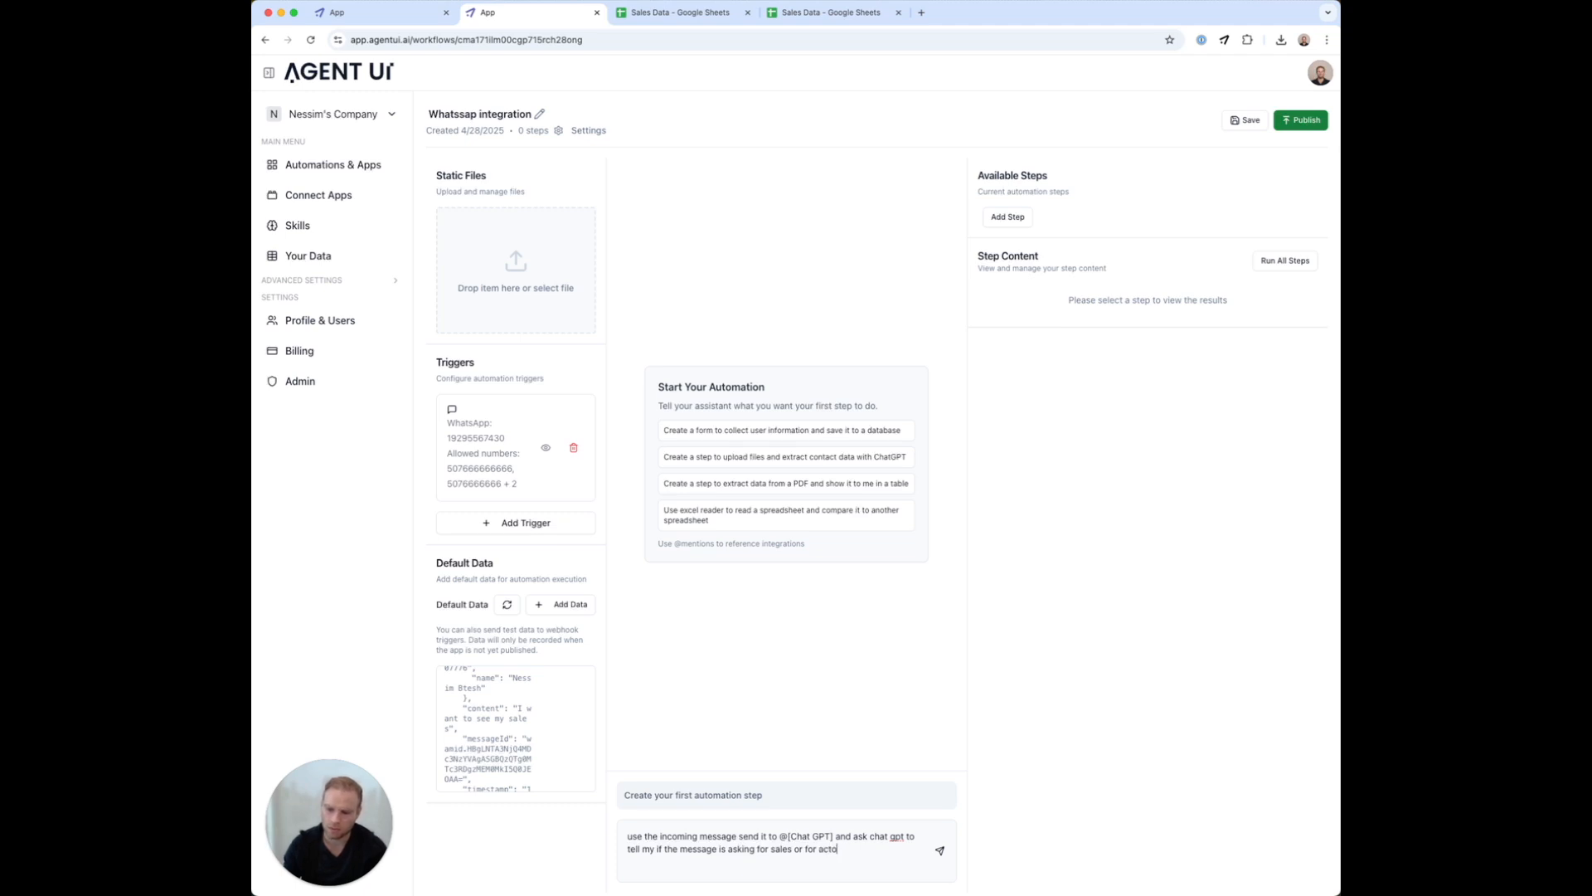
type(" user return the type of messa")
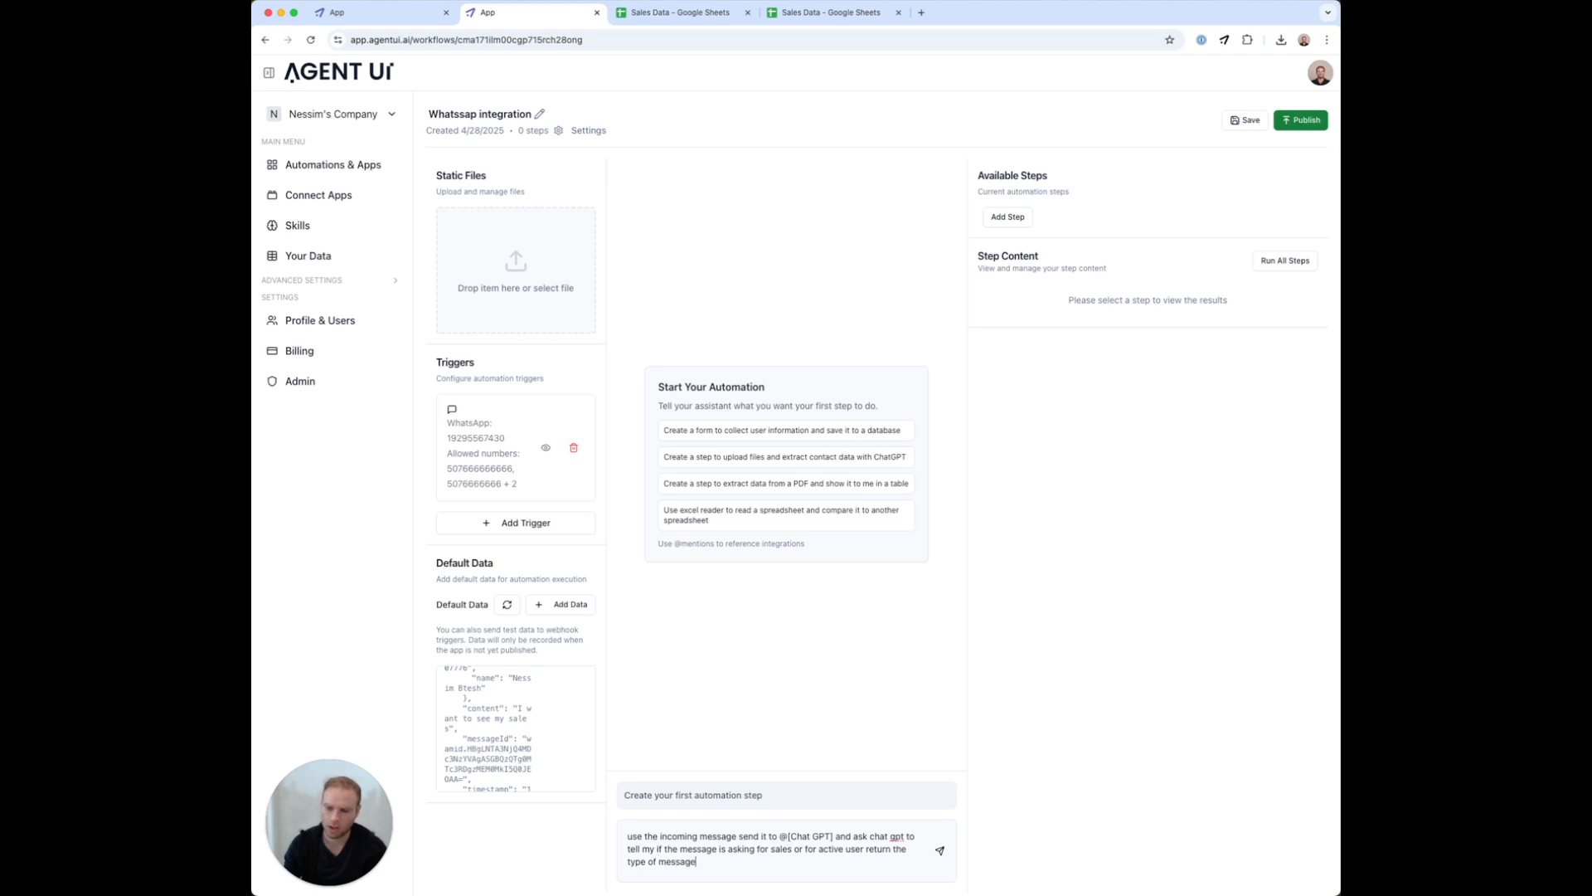
type("ge")
key("Return")
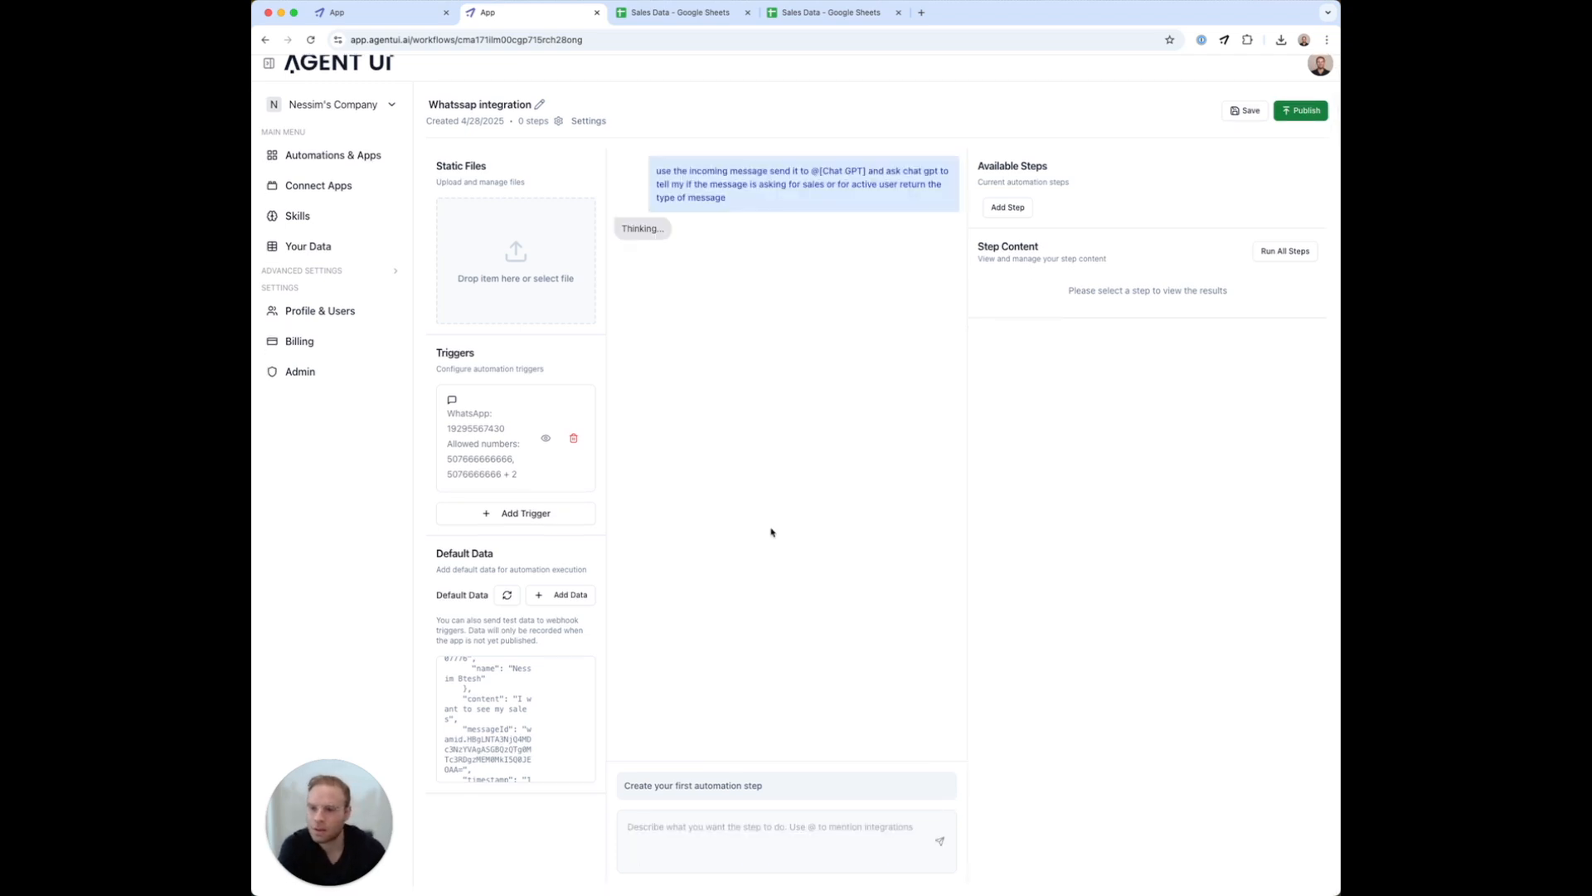
Run Step 1 and confirm it returns type 'sales' for the test message
double_click(646, 268)
double_click(737, 269)
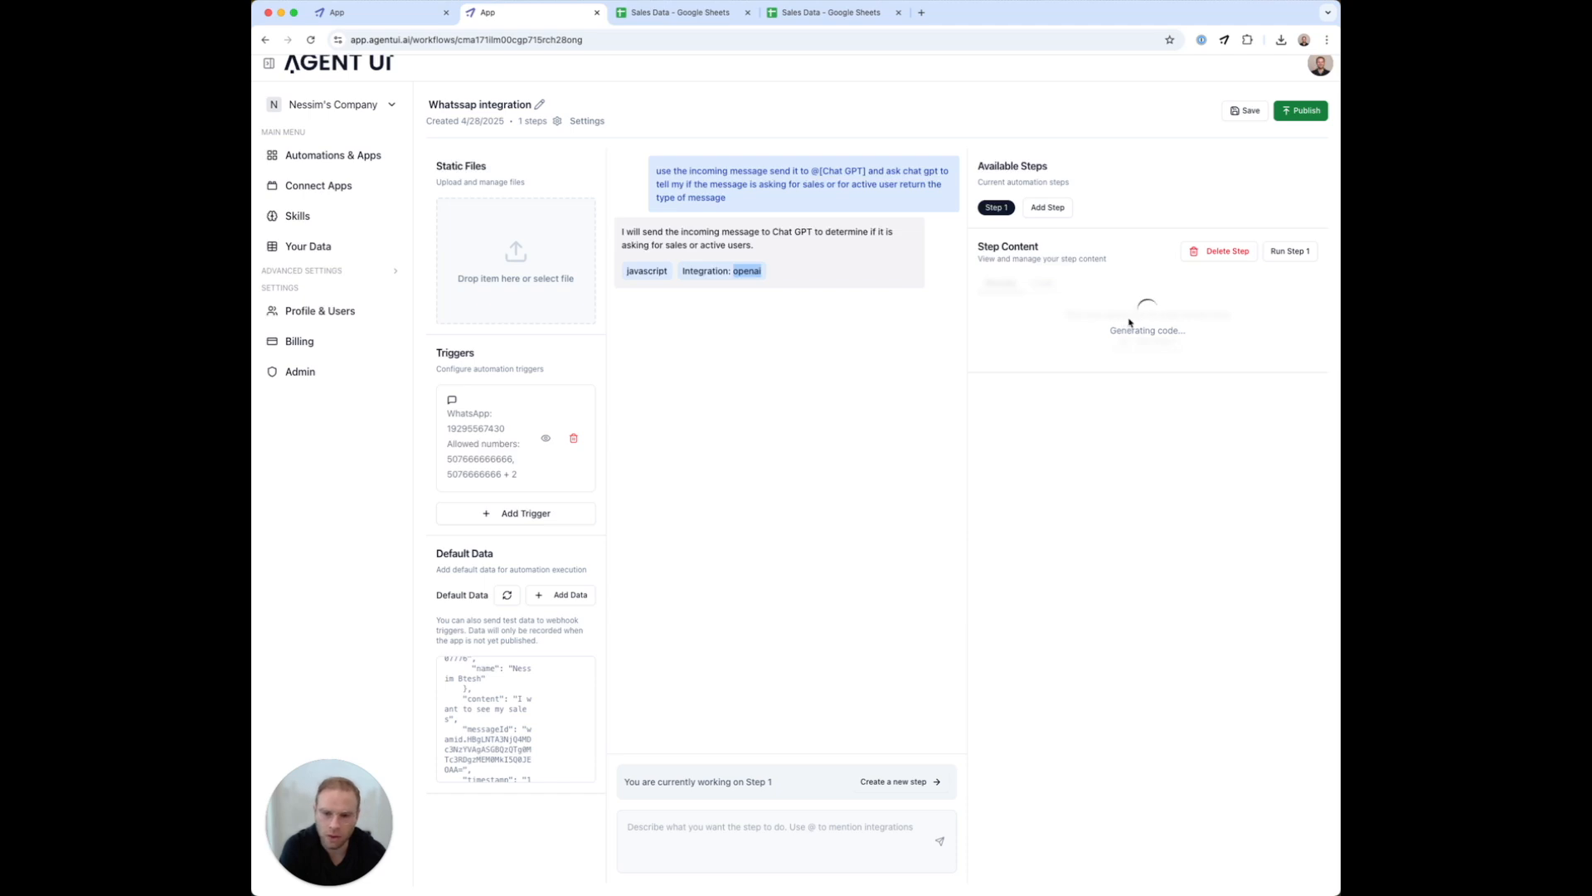
left_click(1143, 338)
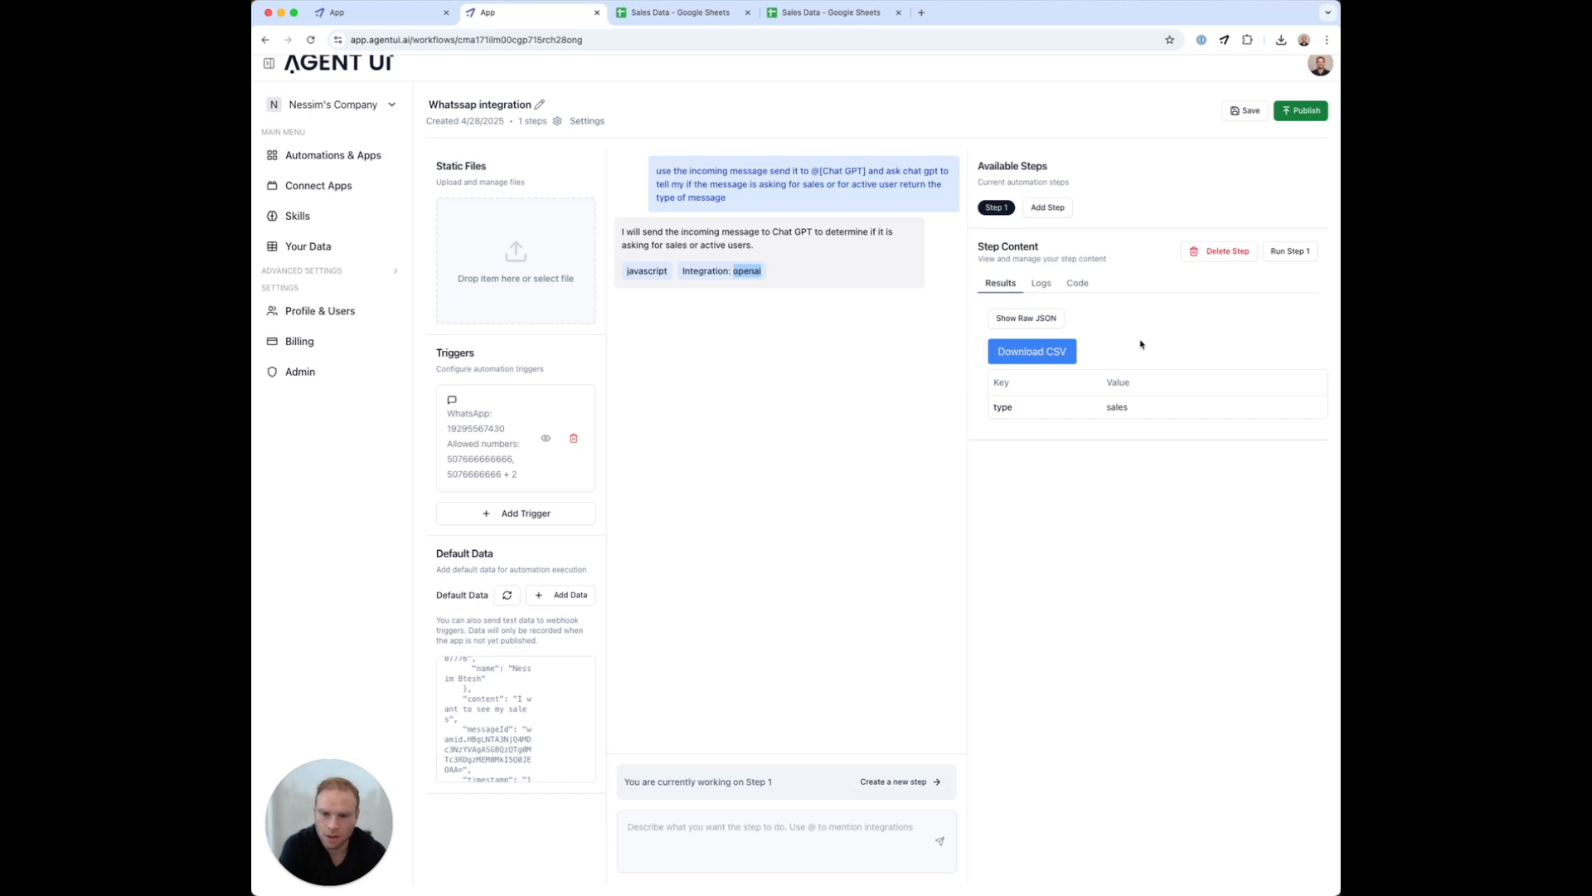
left_click_drag(984, 406, 1014, 407)
left_click(1123, 406)
left_click_drag(513, 701, 470, 711)
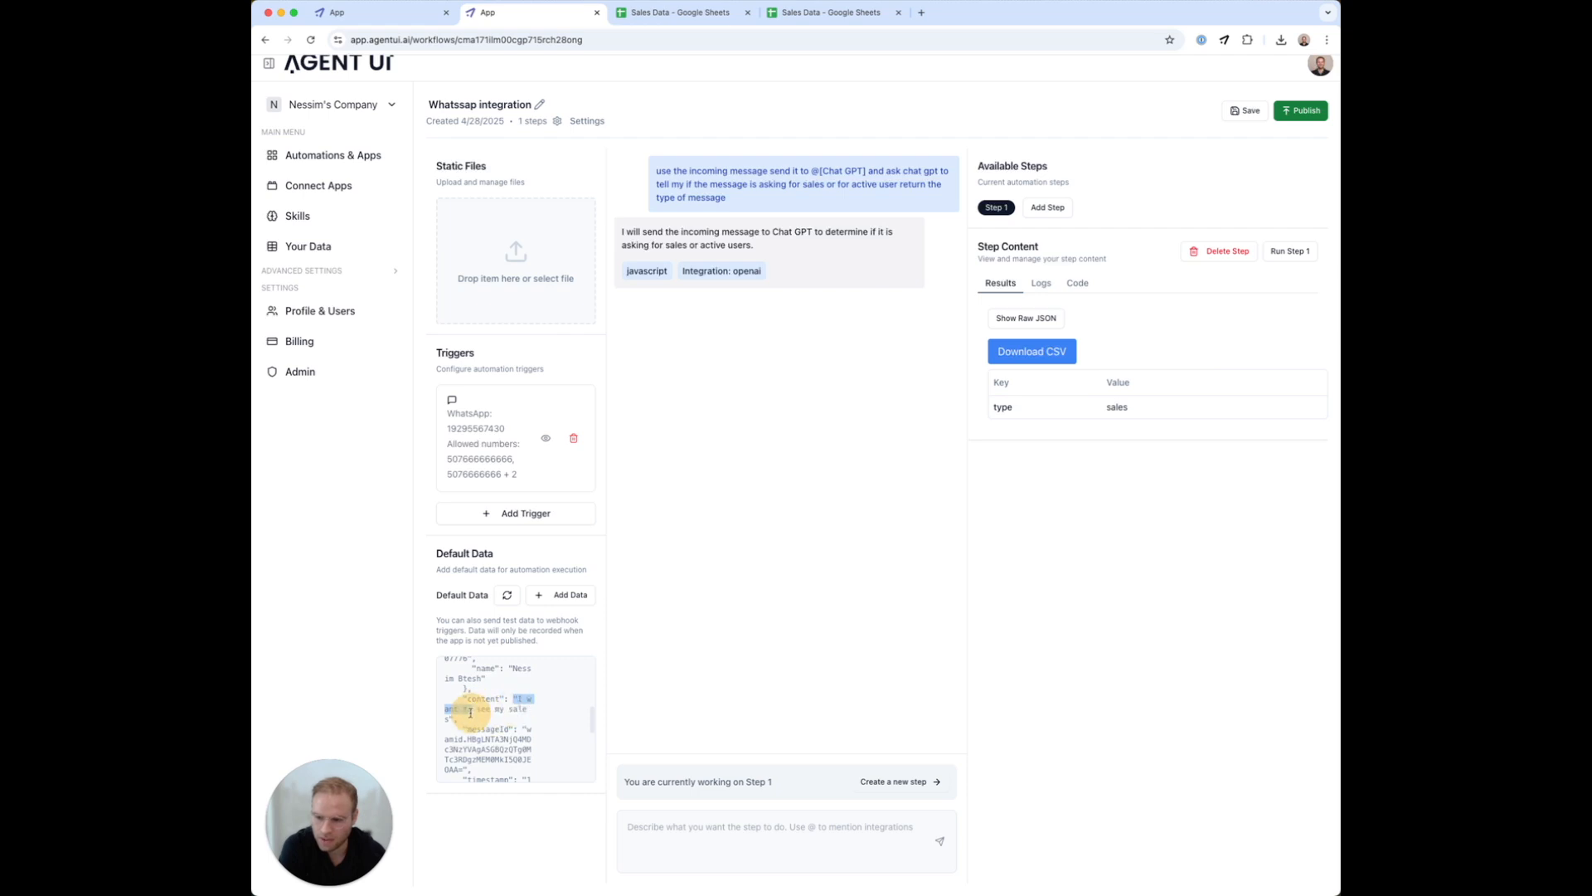
left_click(1169, 459)
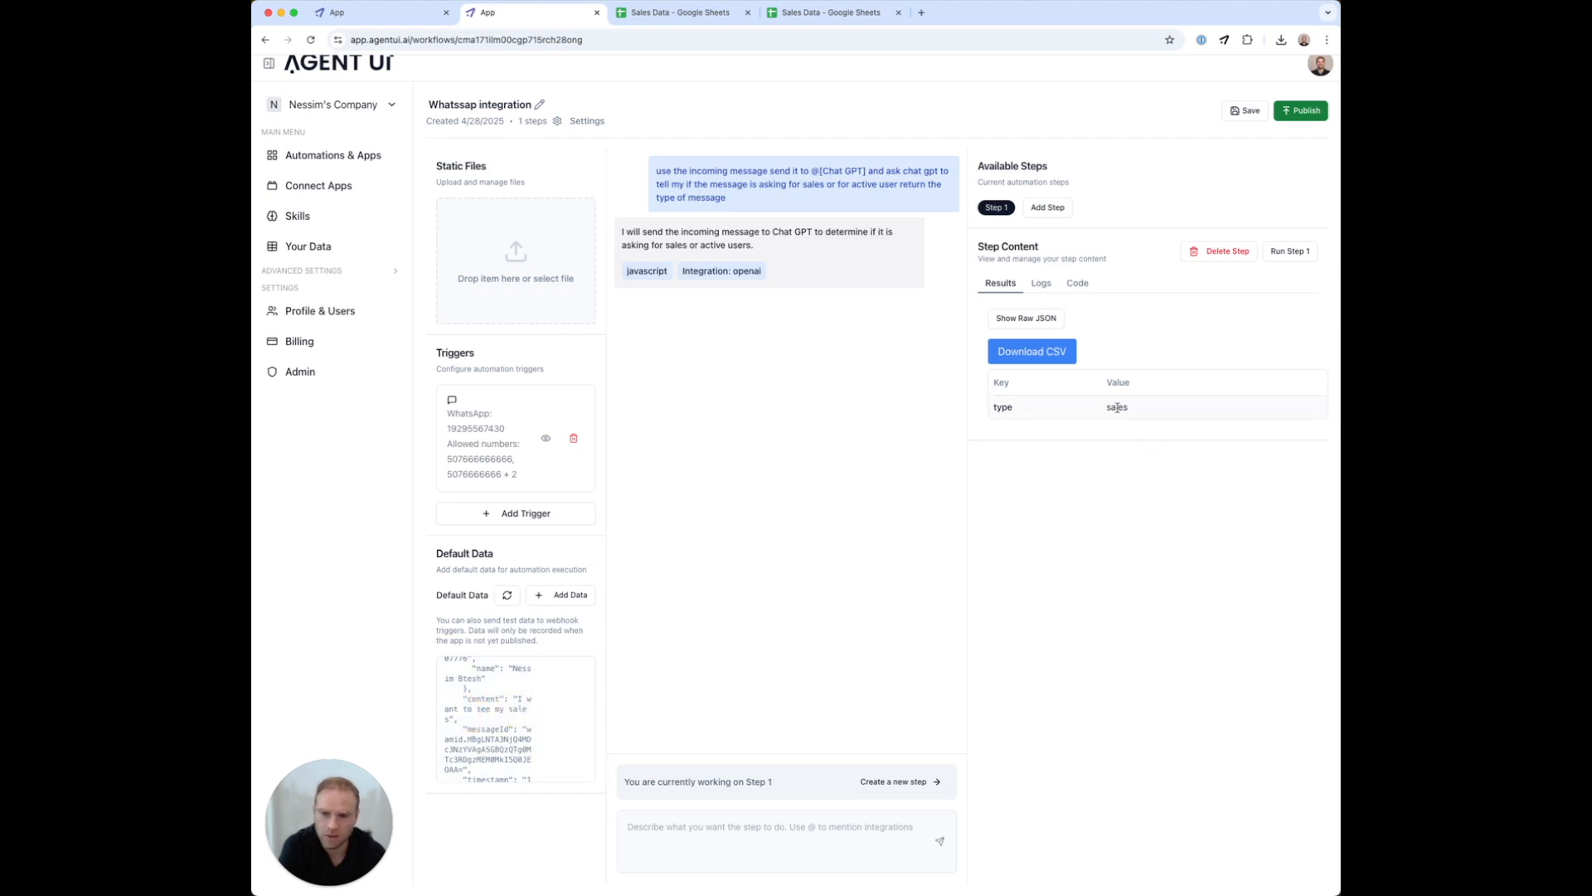
Add Step 2, copy the Sales Data sheet URL, and start its description with 'use my go'
left_click(1066, 210)
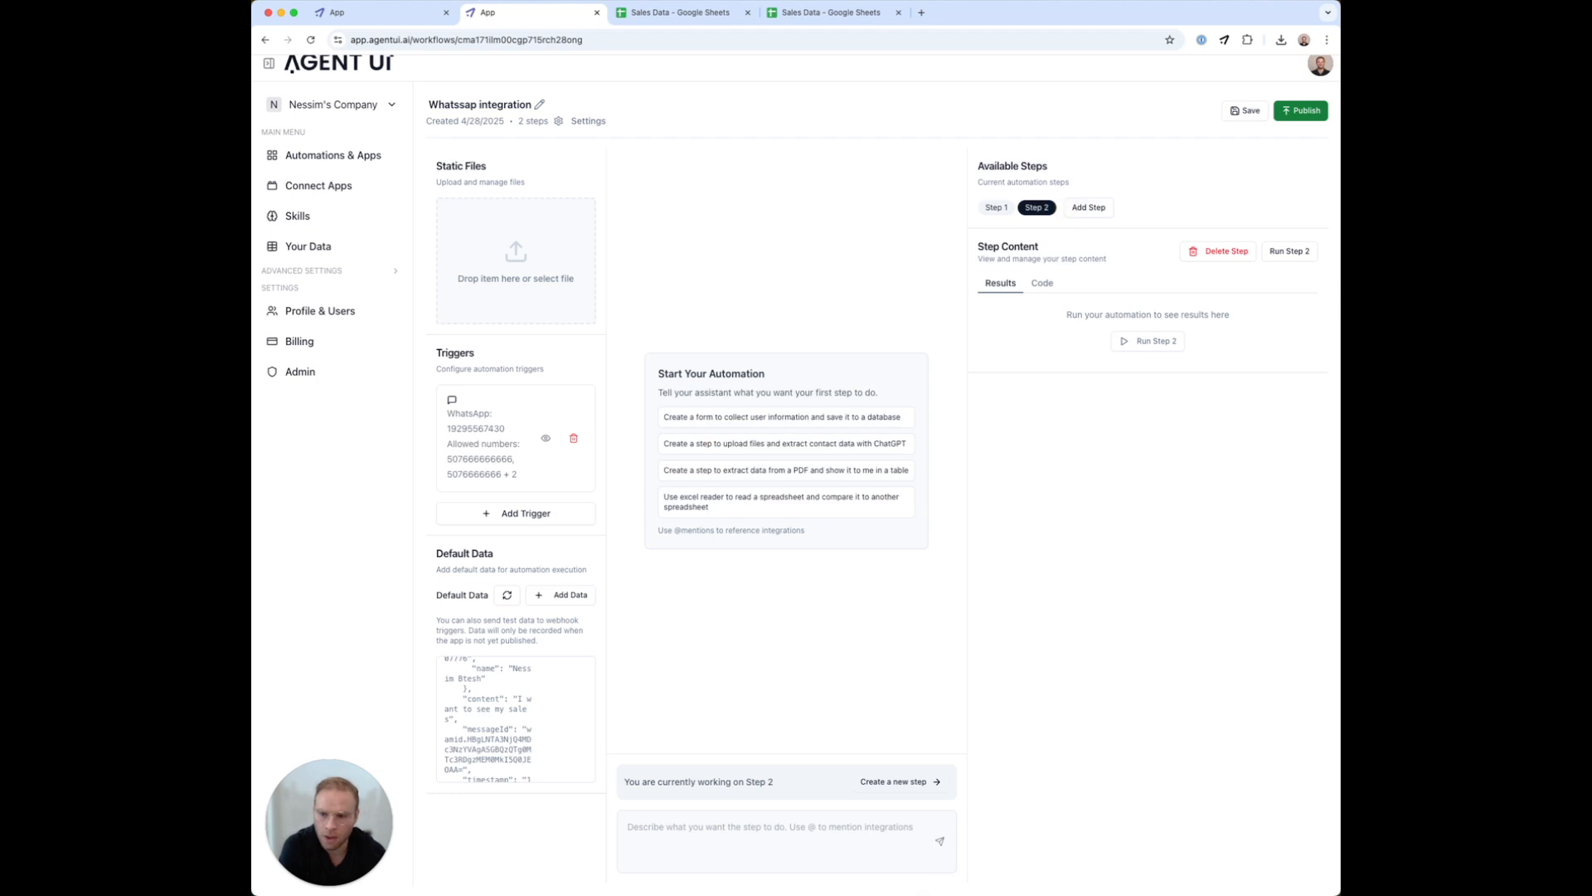
left_click(645, 825)
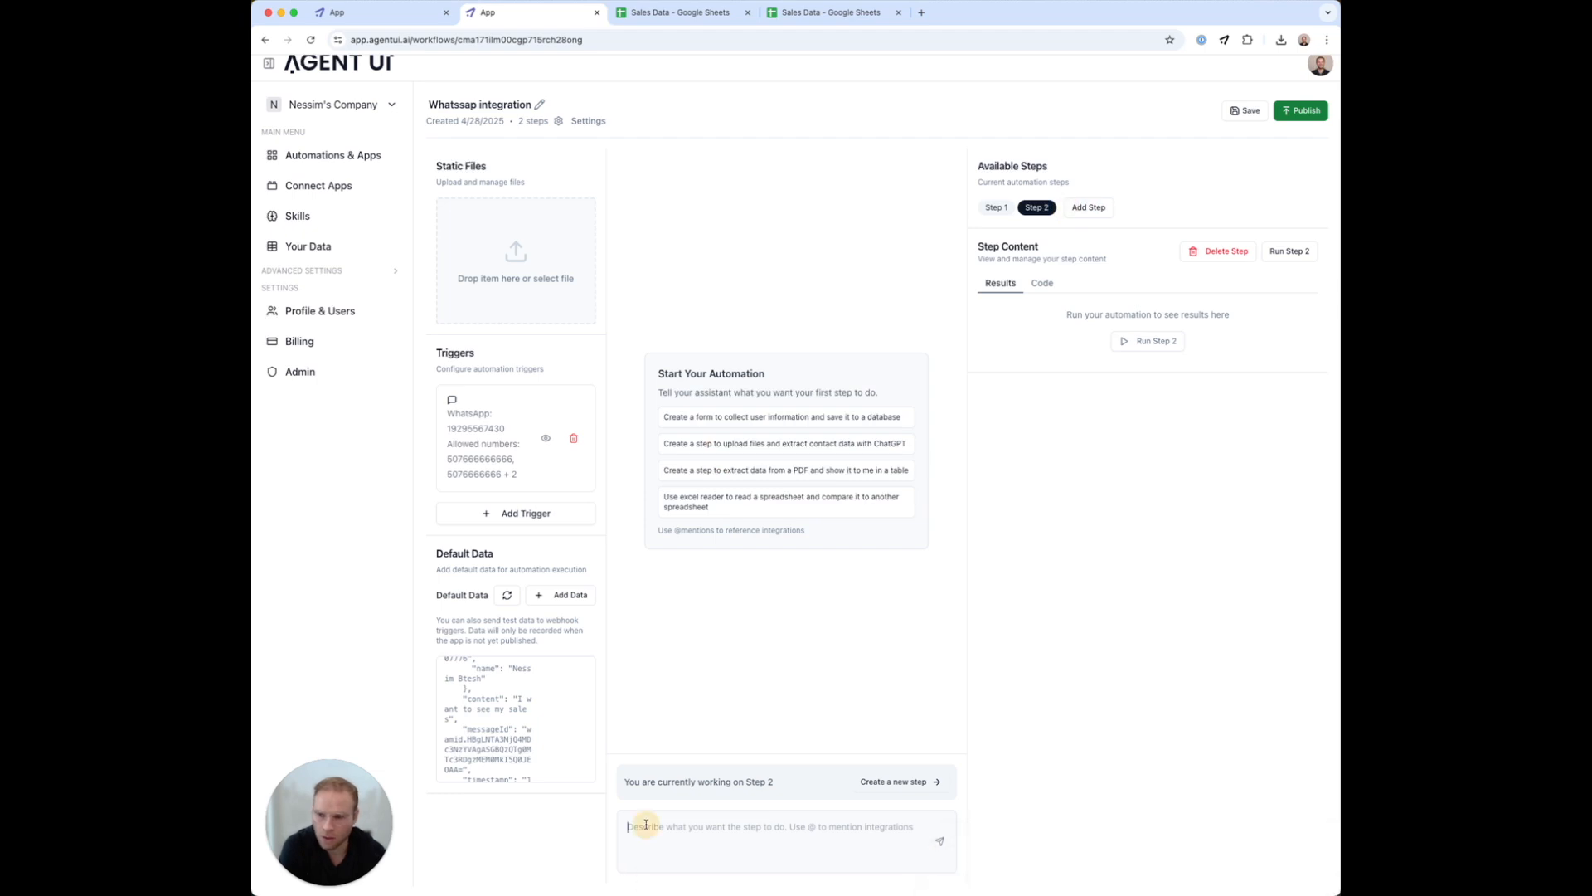
left_click(816, 13)
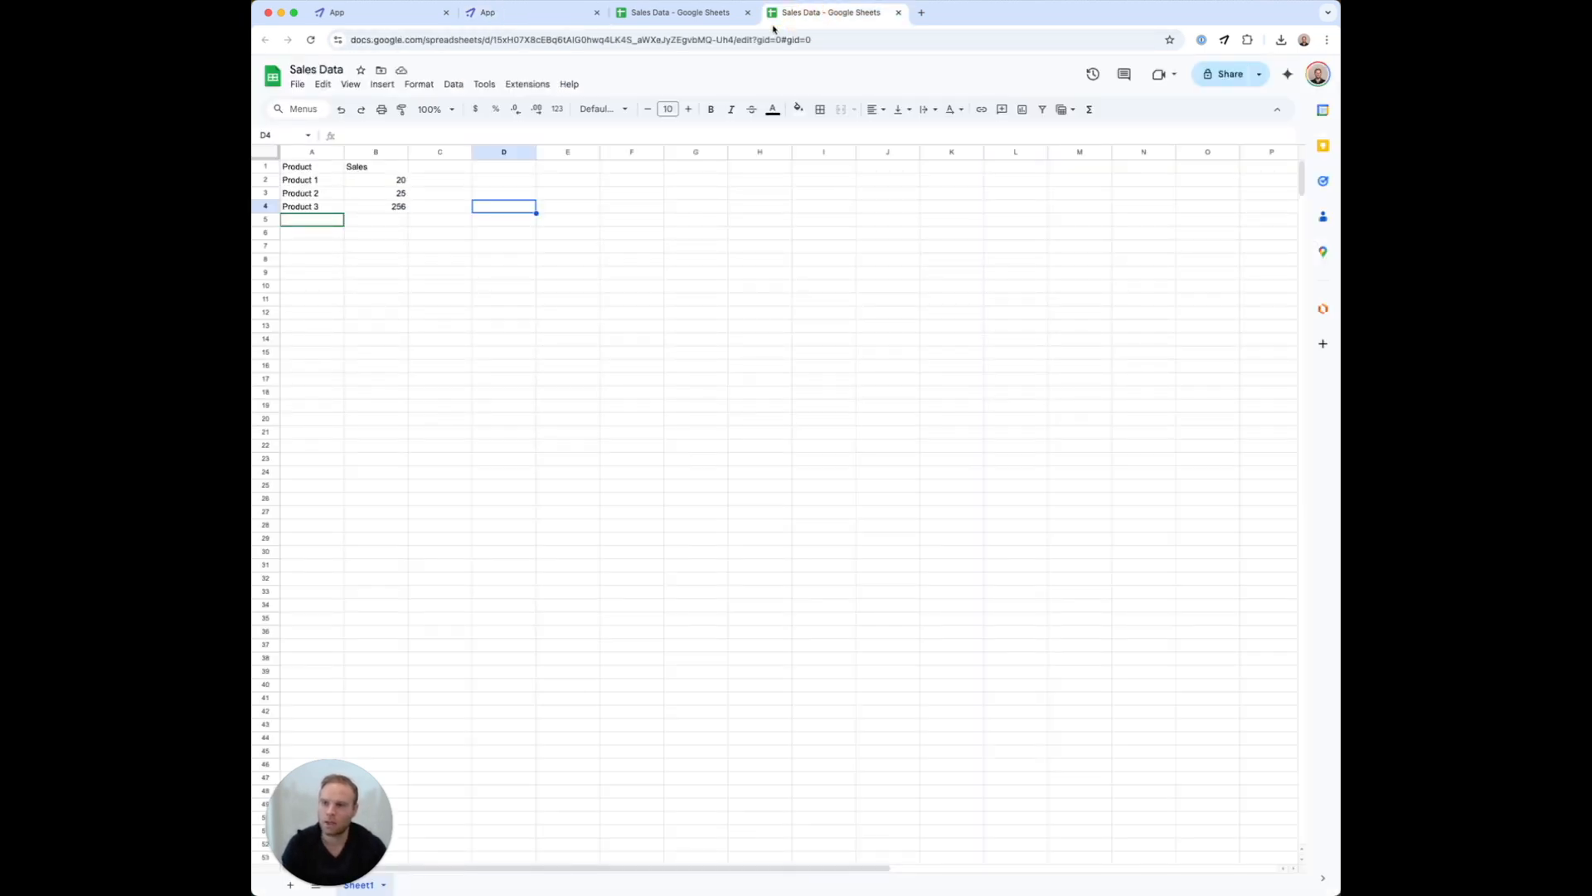
left_click(466, 41)
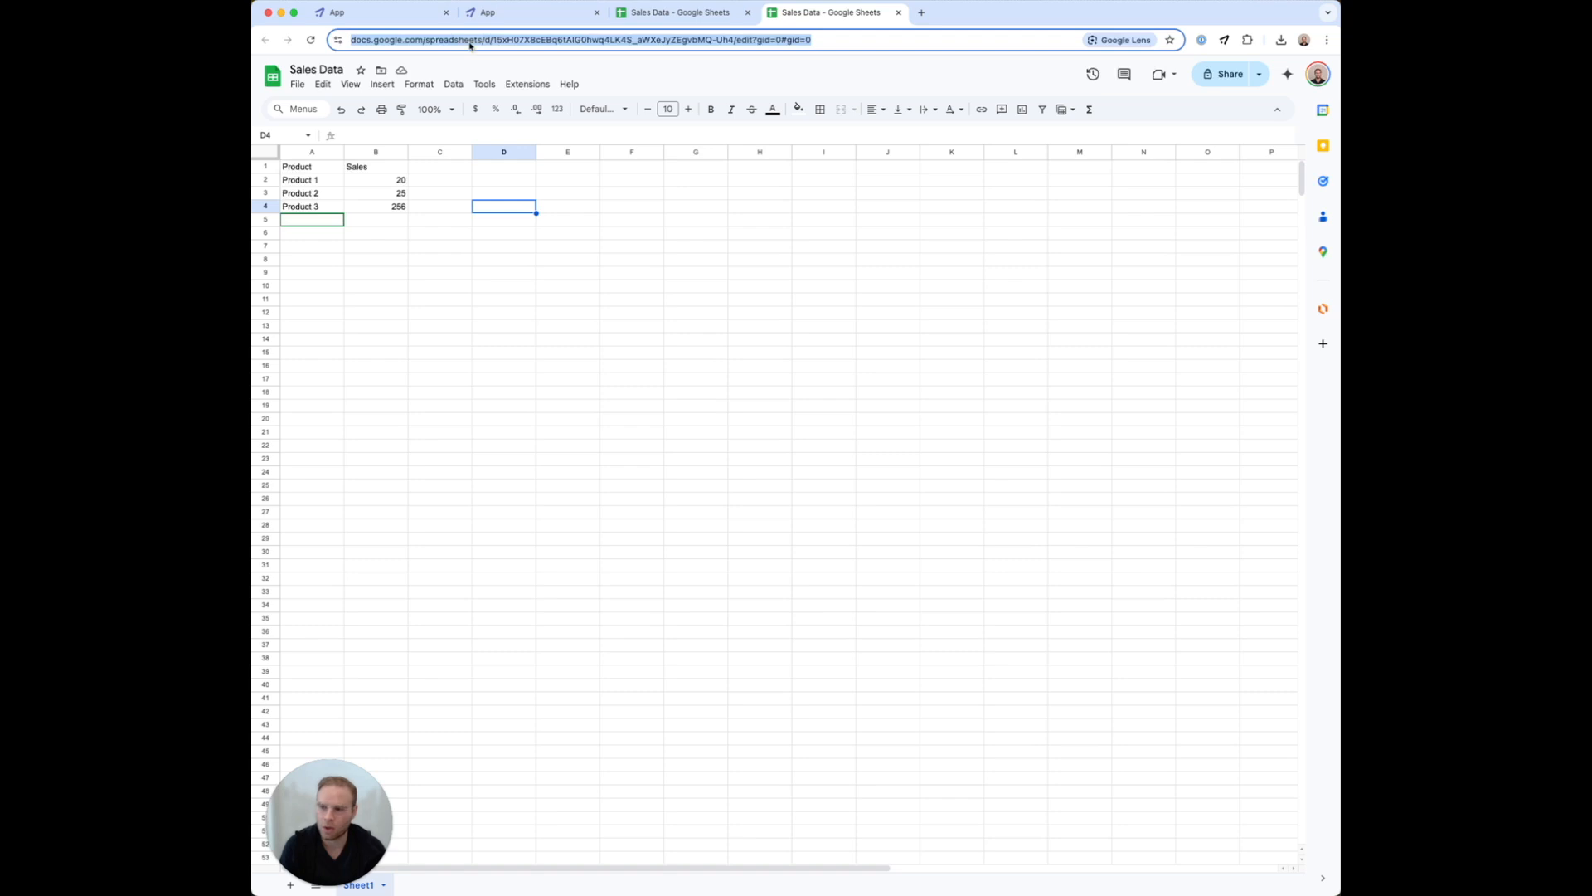
left_click(514, 13)
type("use my google")
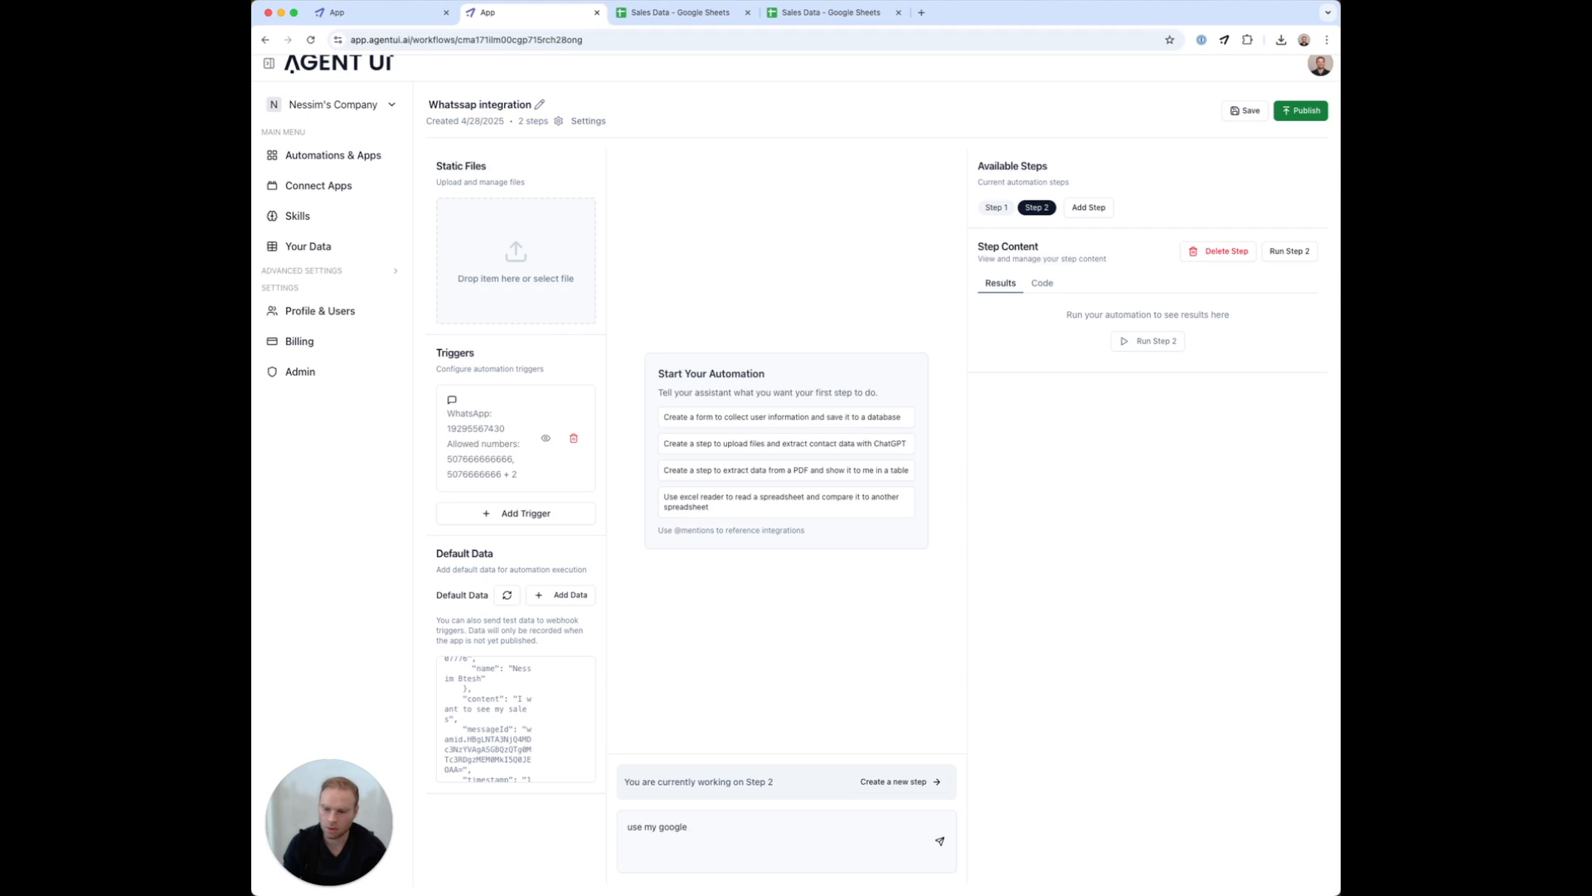
key("BackSpace")
key("BackSpace")
key("BackSpace")
key("BackSpace")
key("BackSpace")
key("BackSpace")
type("@go")
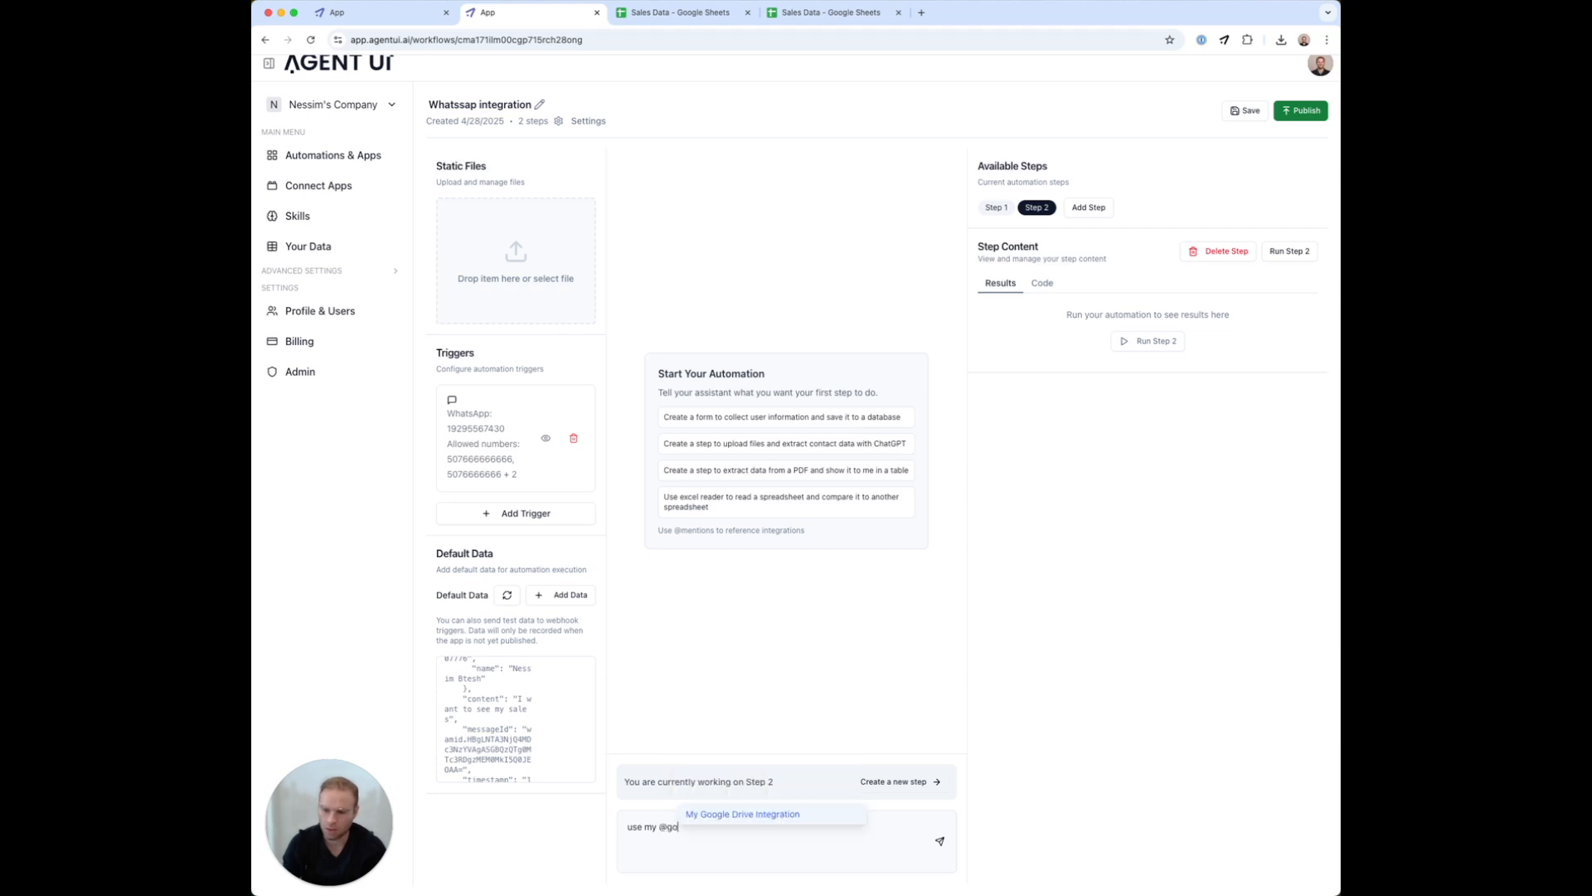
key("Return")
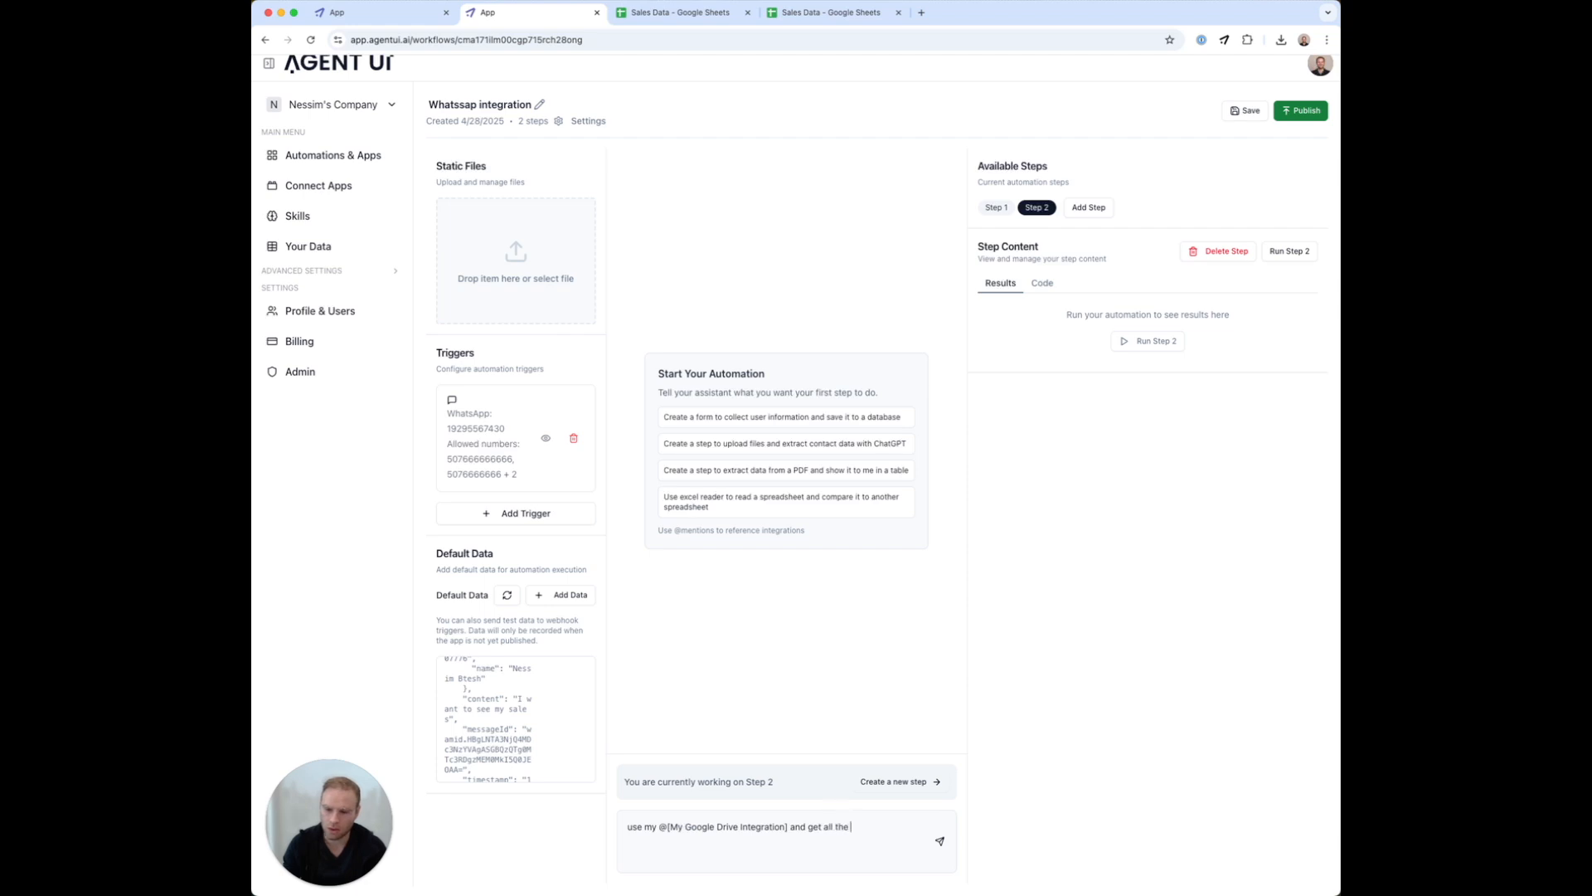
type("rom m")
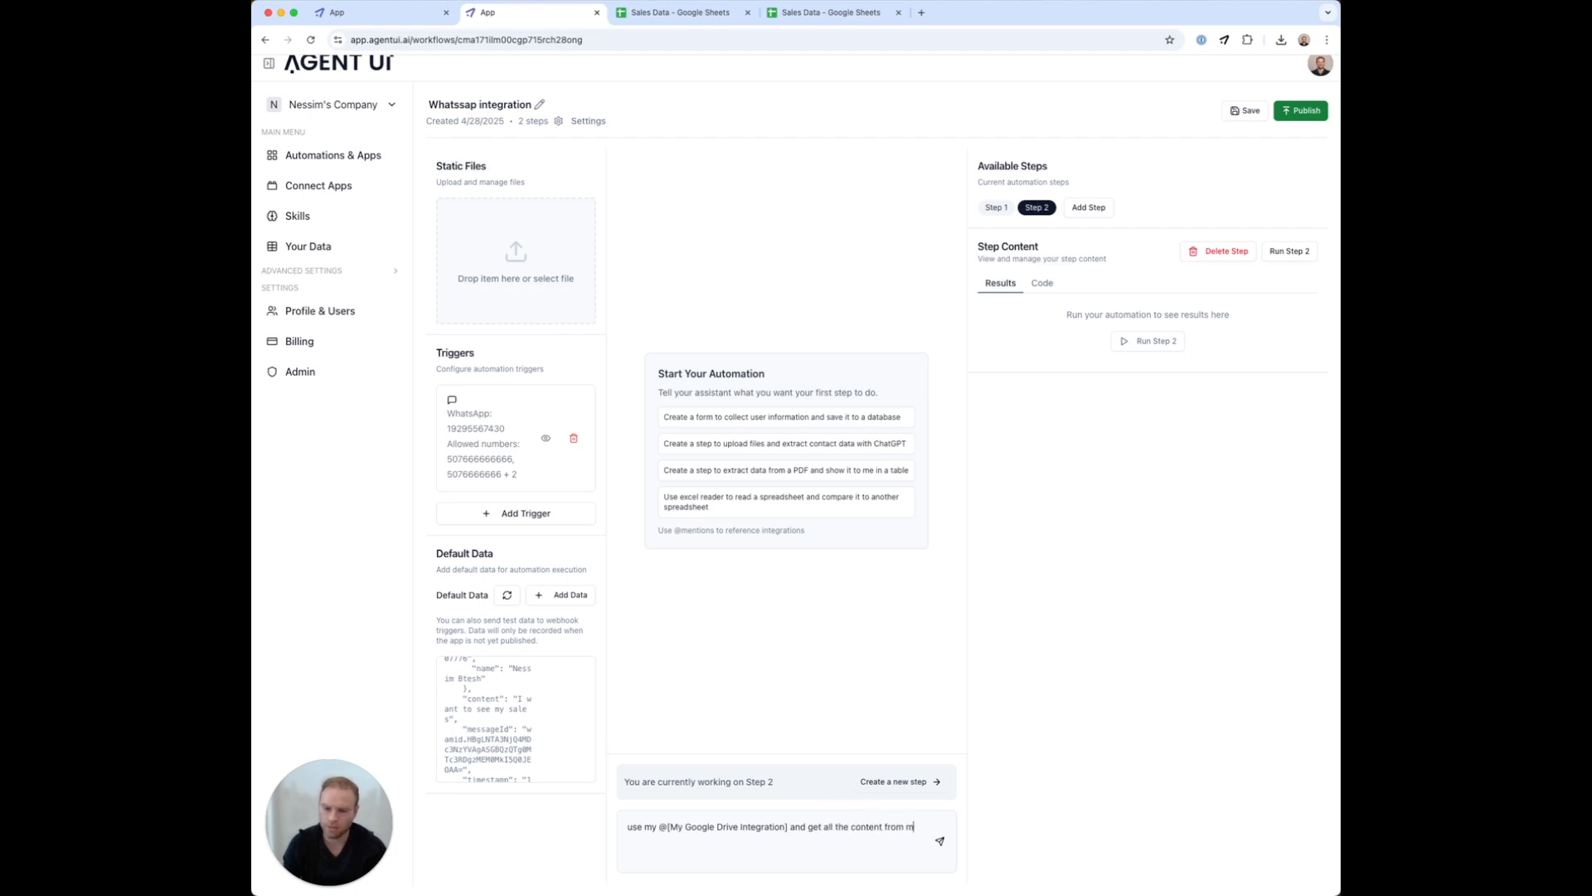
type("y google sheet")
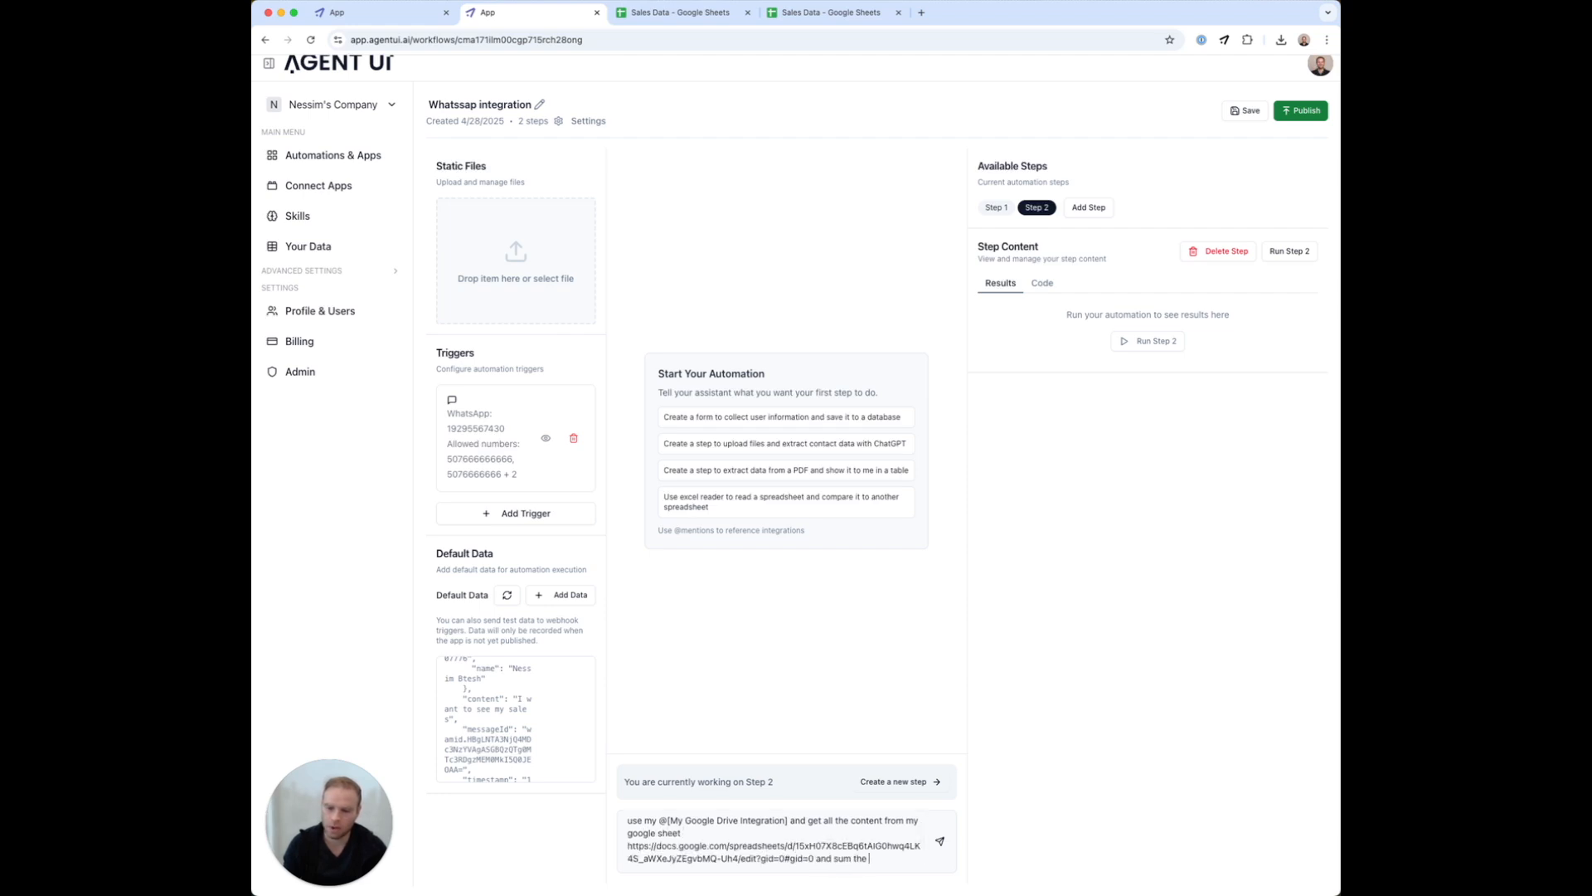
type("and sum the colum")
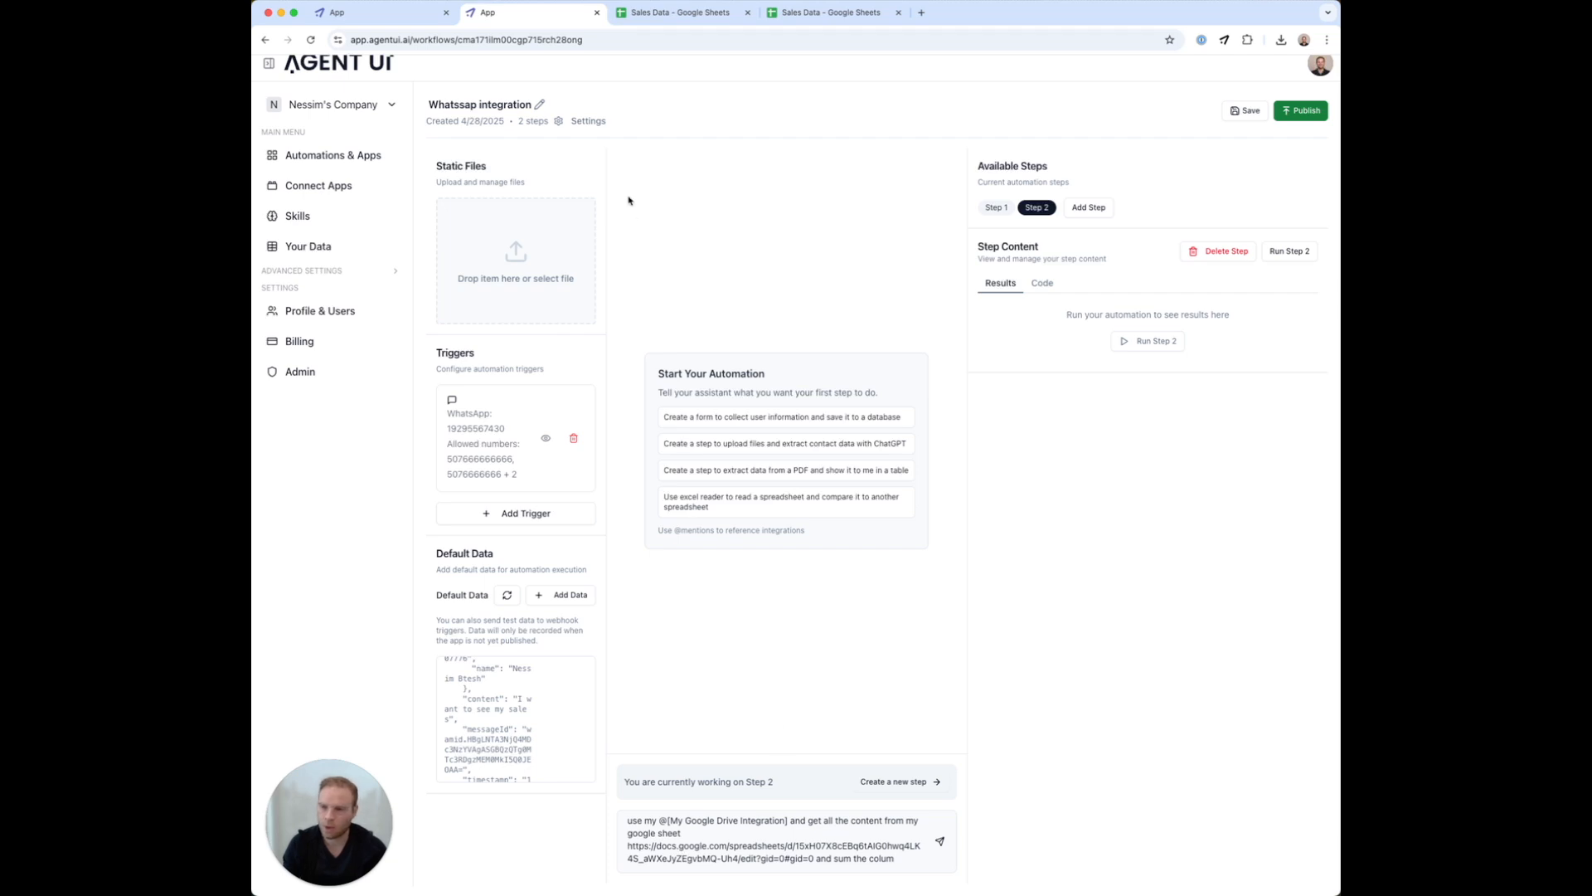
left_click(829, 12)
left_click_drag(378, 168, 380, 206)
left_click(552, 13)
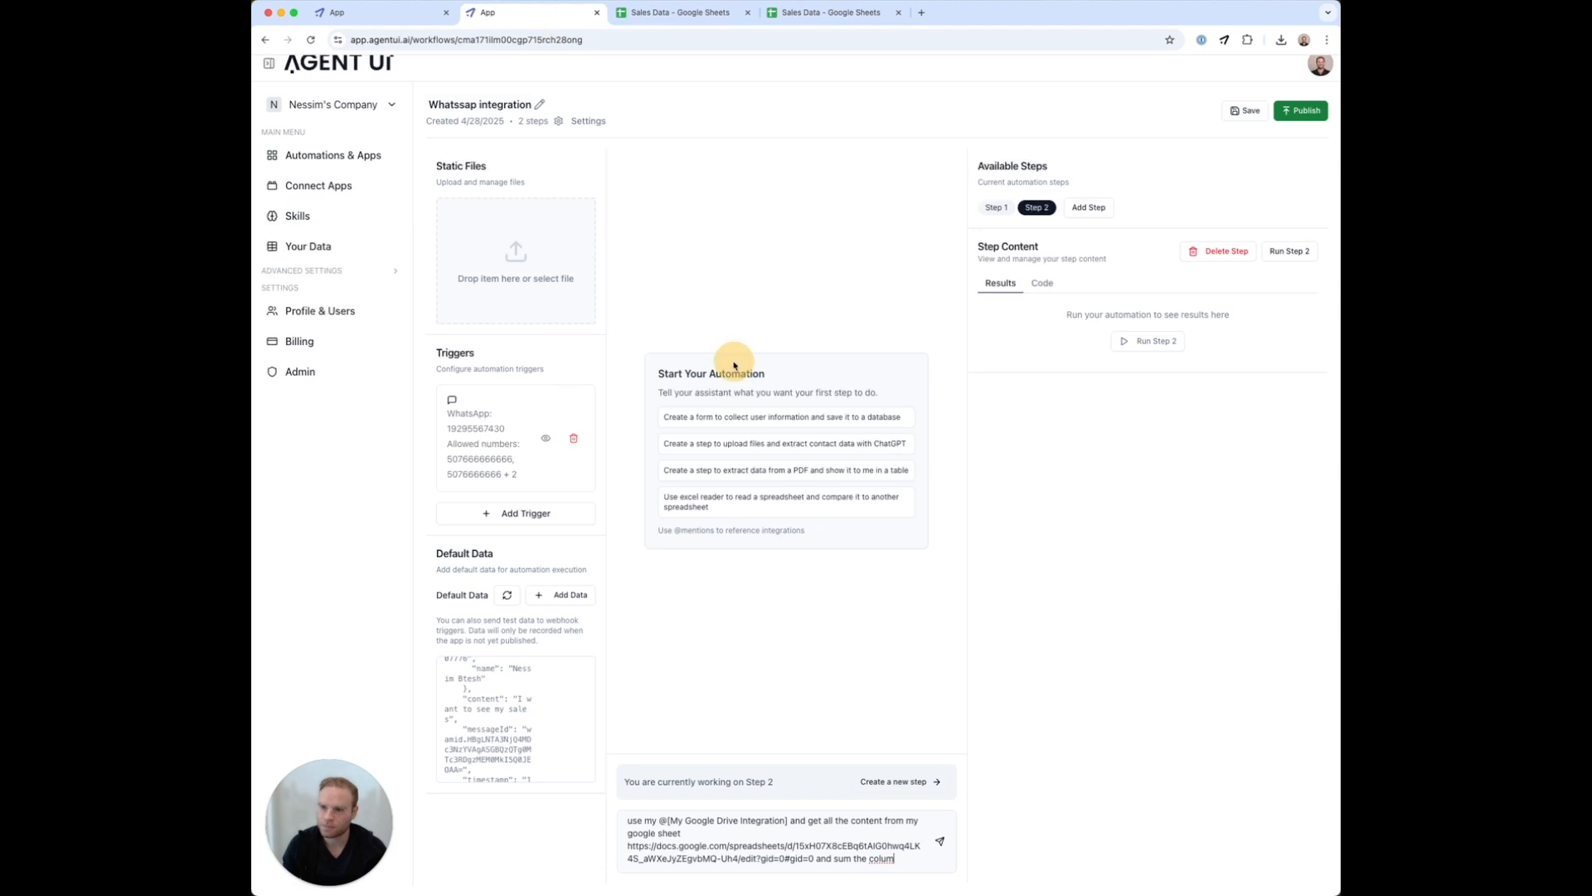
type("B and get th")
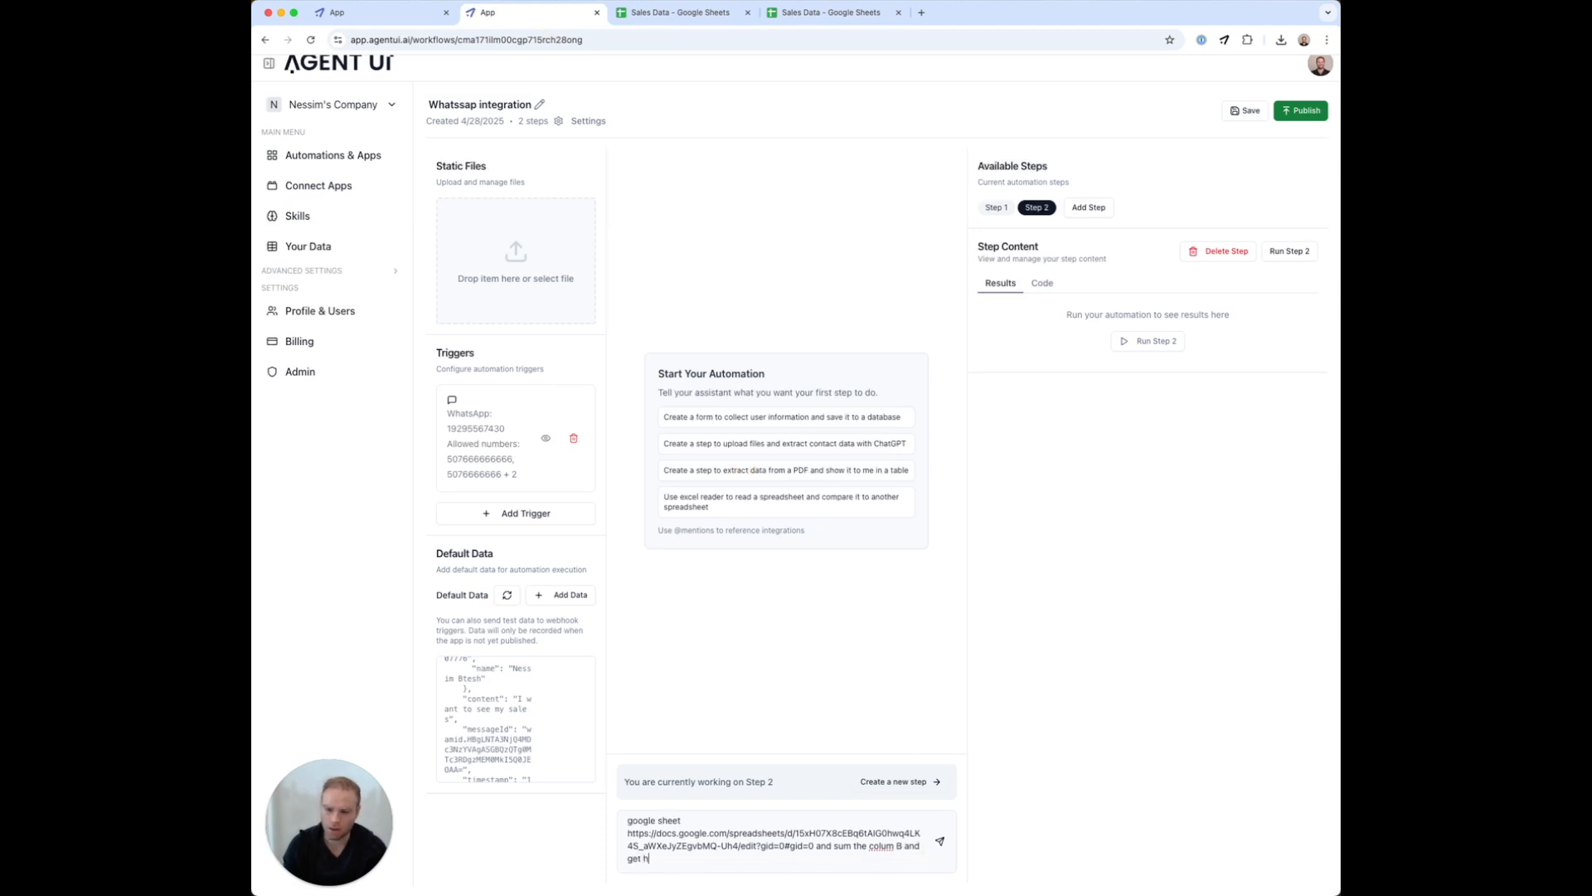
type("e total sales")
Send the Step 2 request and run it, which fails with 'No data found in spreadsheet'
key("Return")
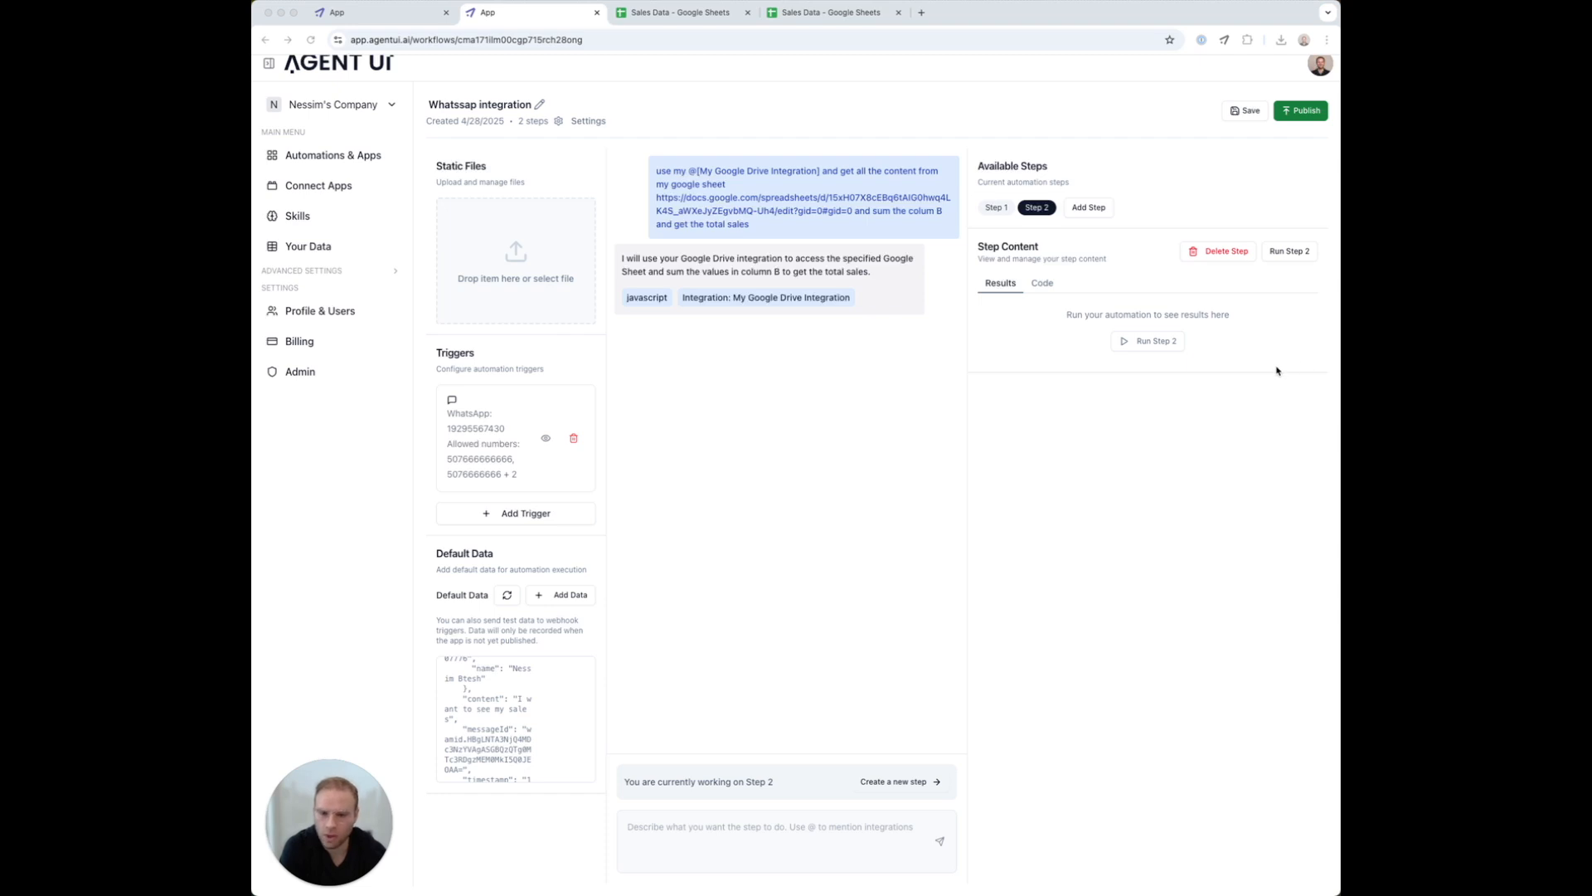
left_click(1129, 343)
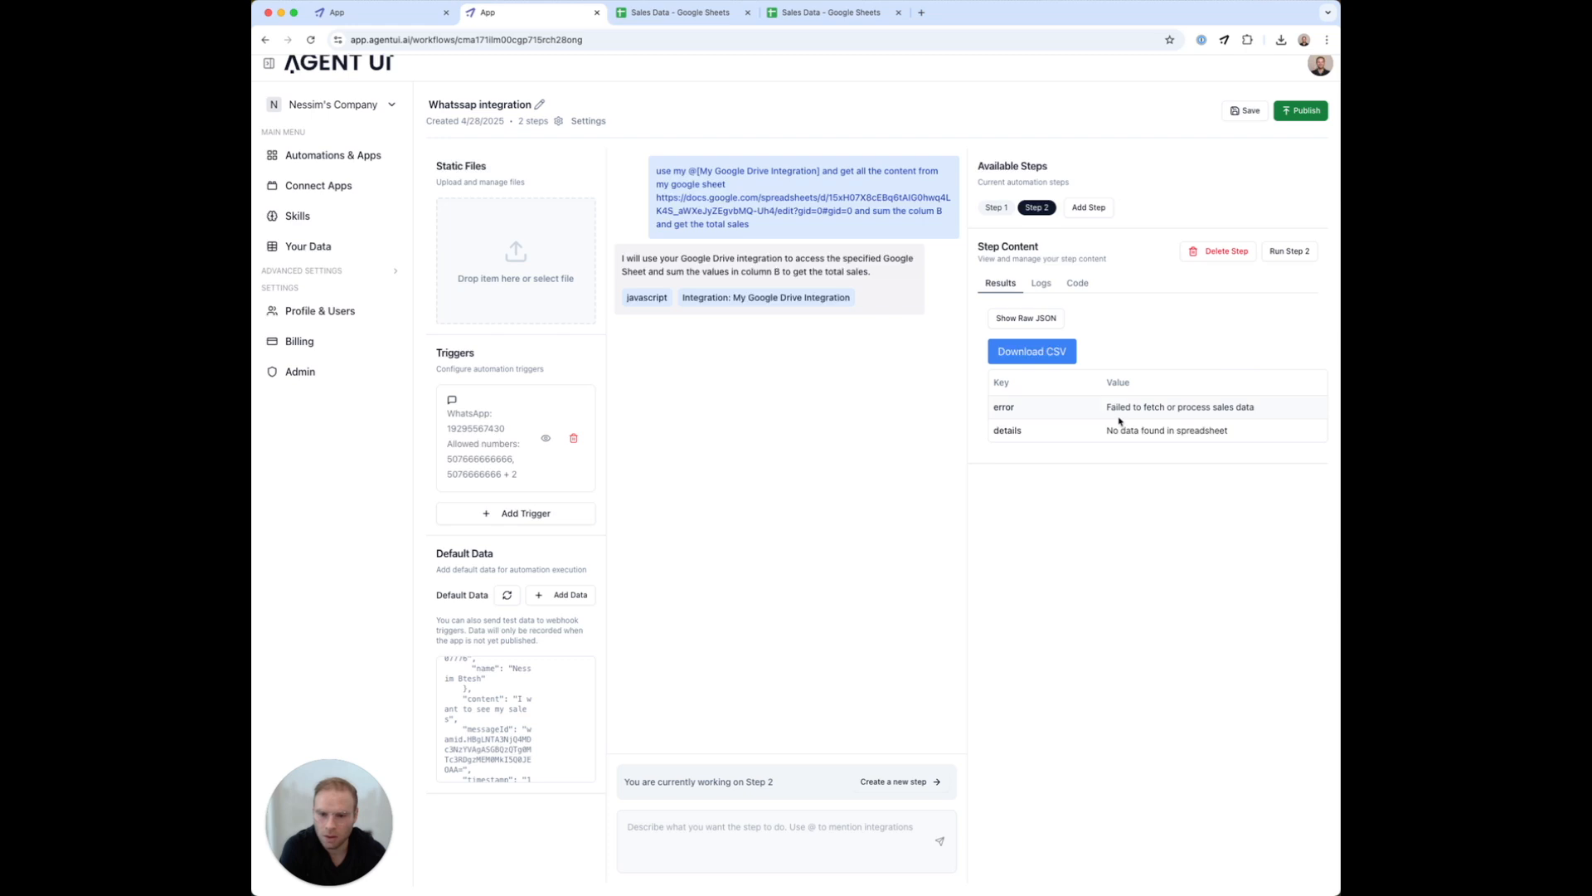
left_click_drag(1102, 410, 1236, 433)
Open Step 2's execution logs and select the spreadsheet response and Error rows
right_click(1077, 283)
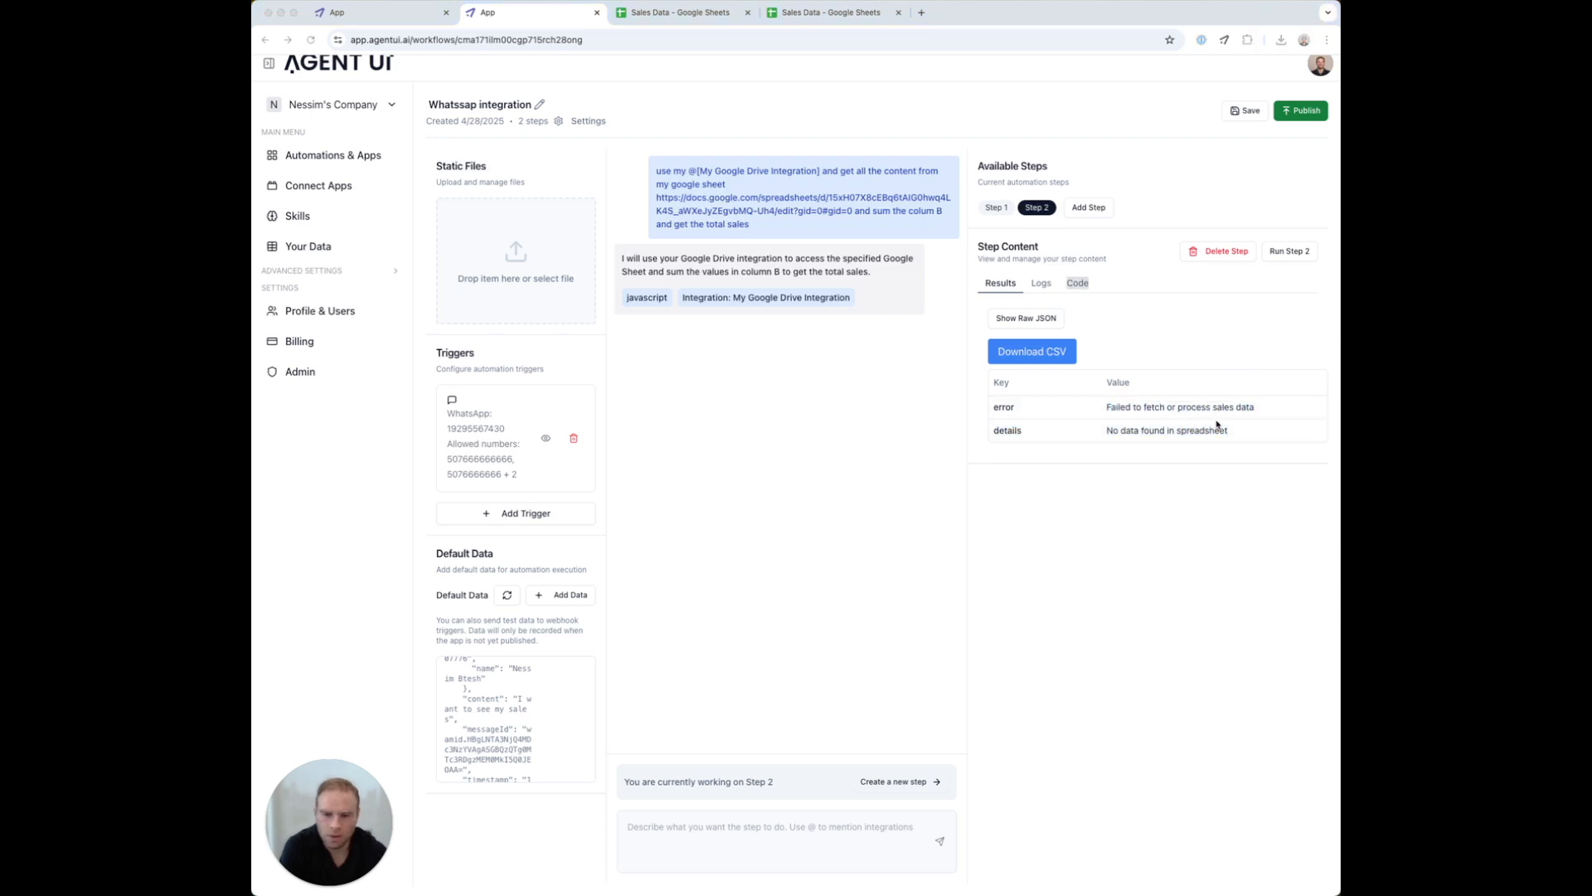
left_click(1045, 284)
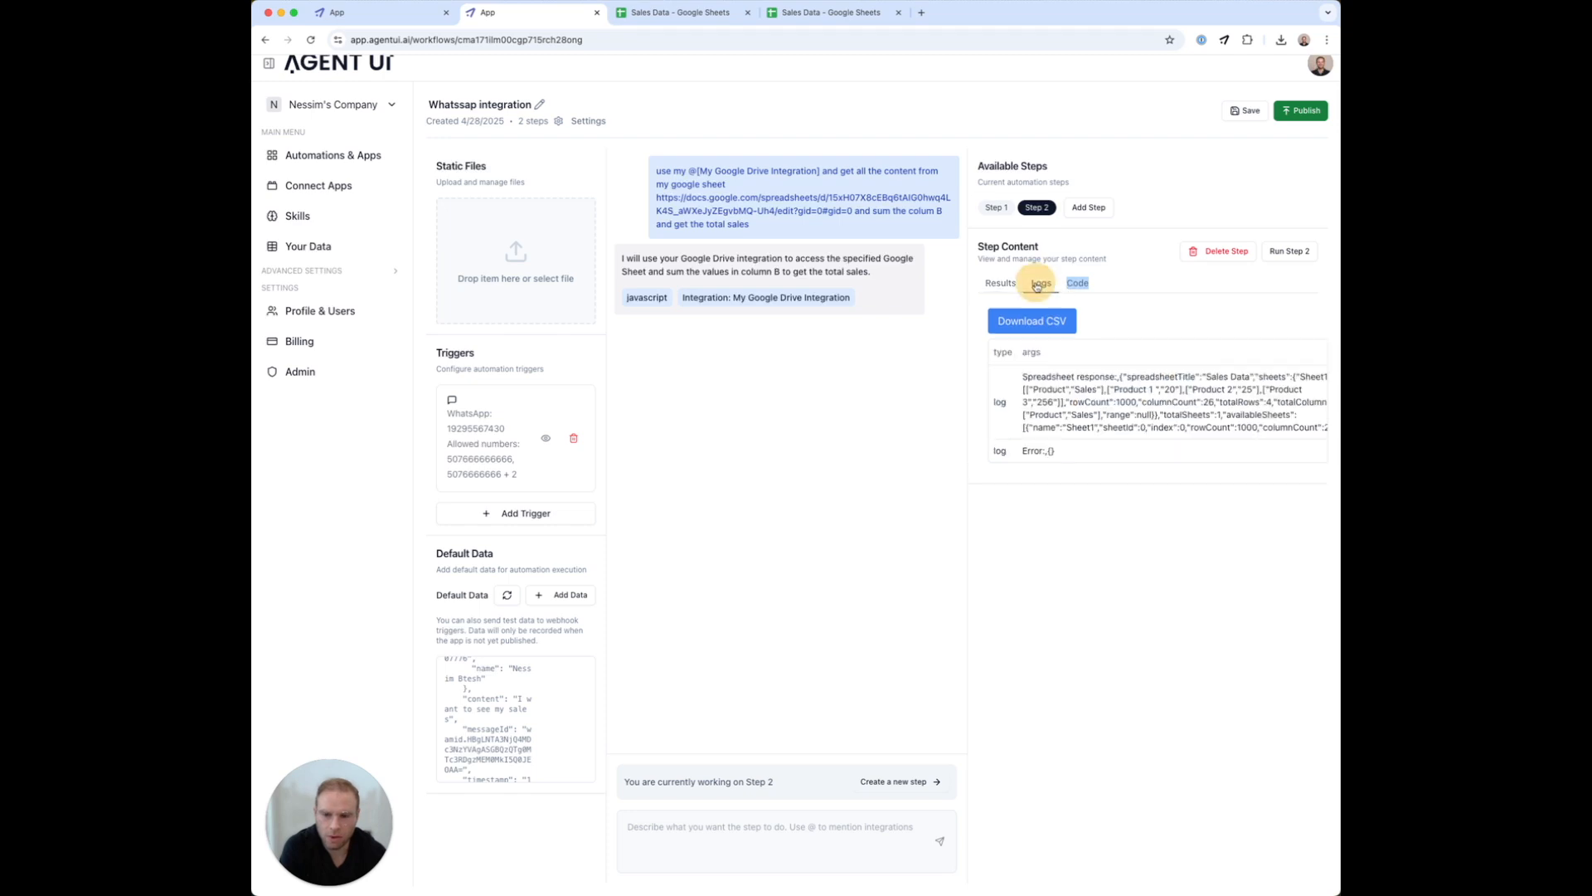
left_click(1052, 409)
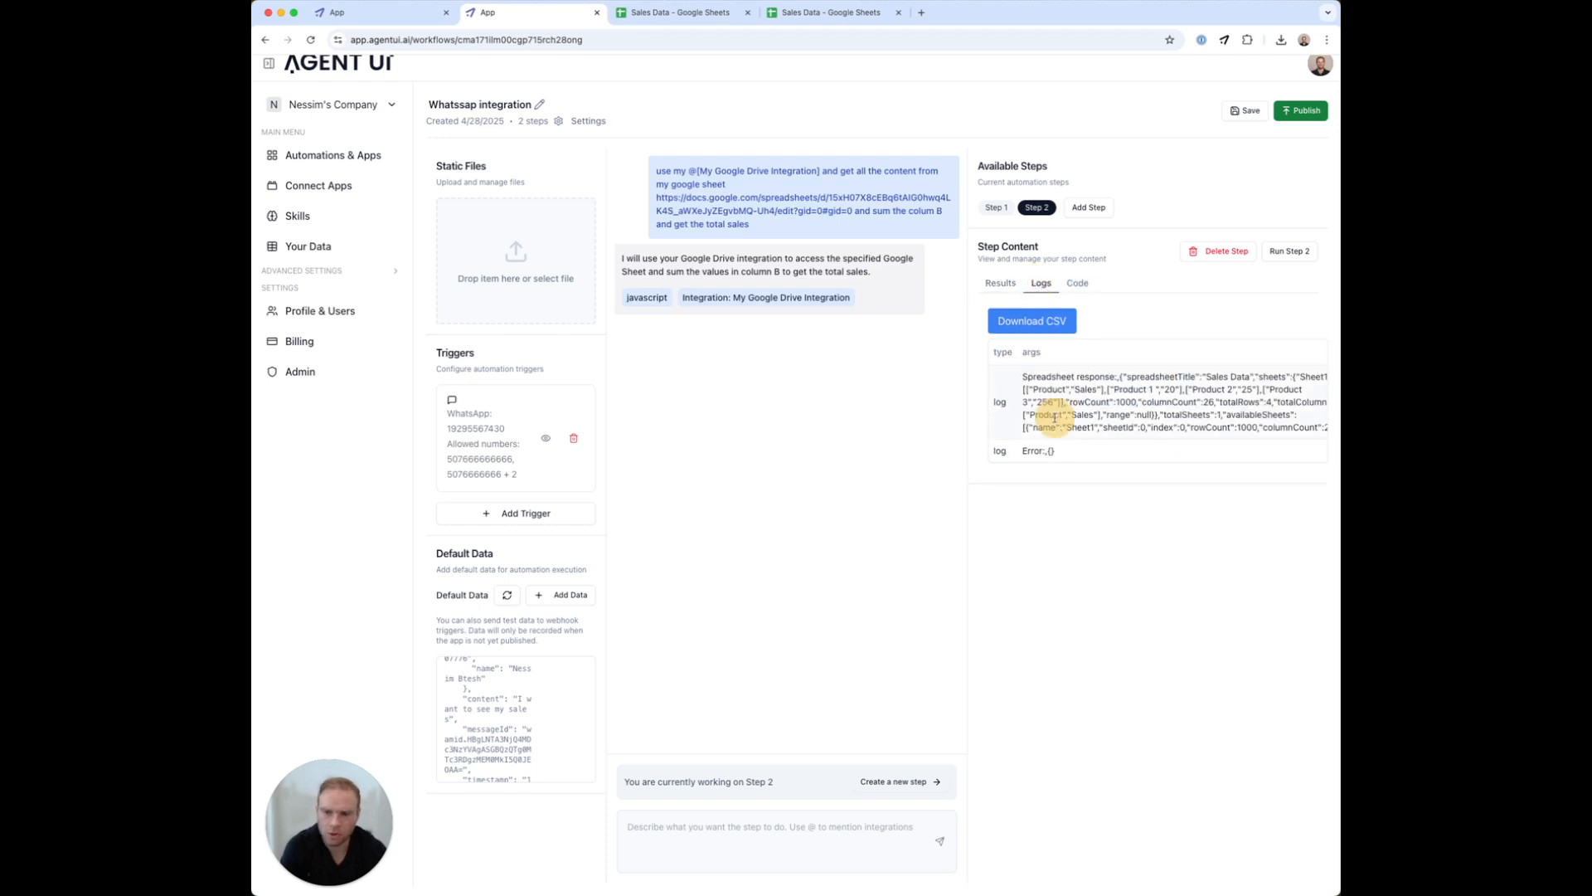
triple_click(1142, 415)
left_click_drag(1143, 414, 1269, 451)
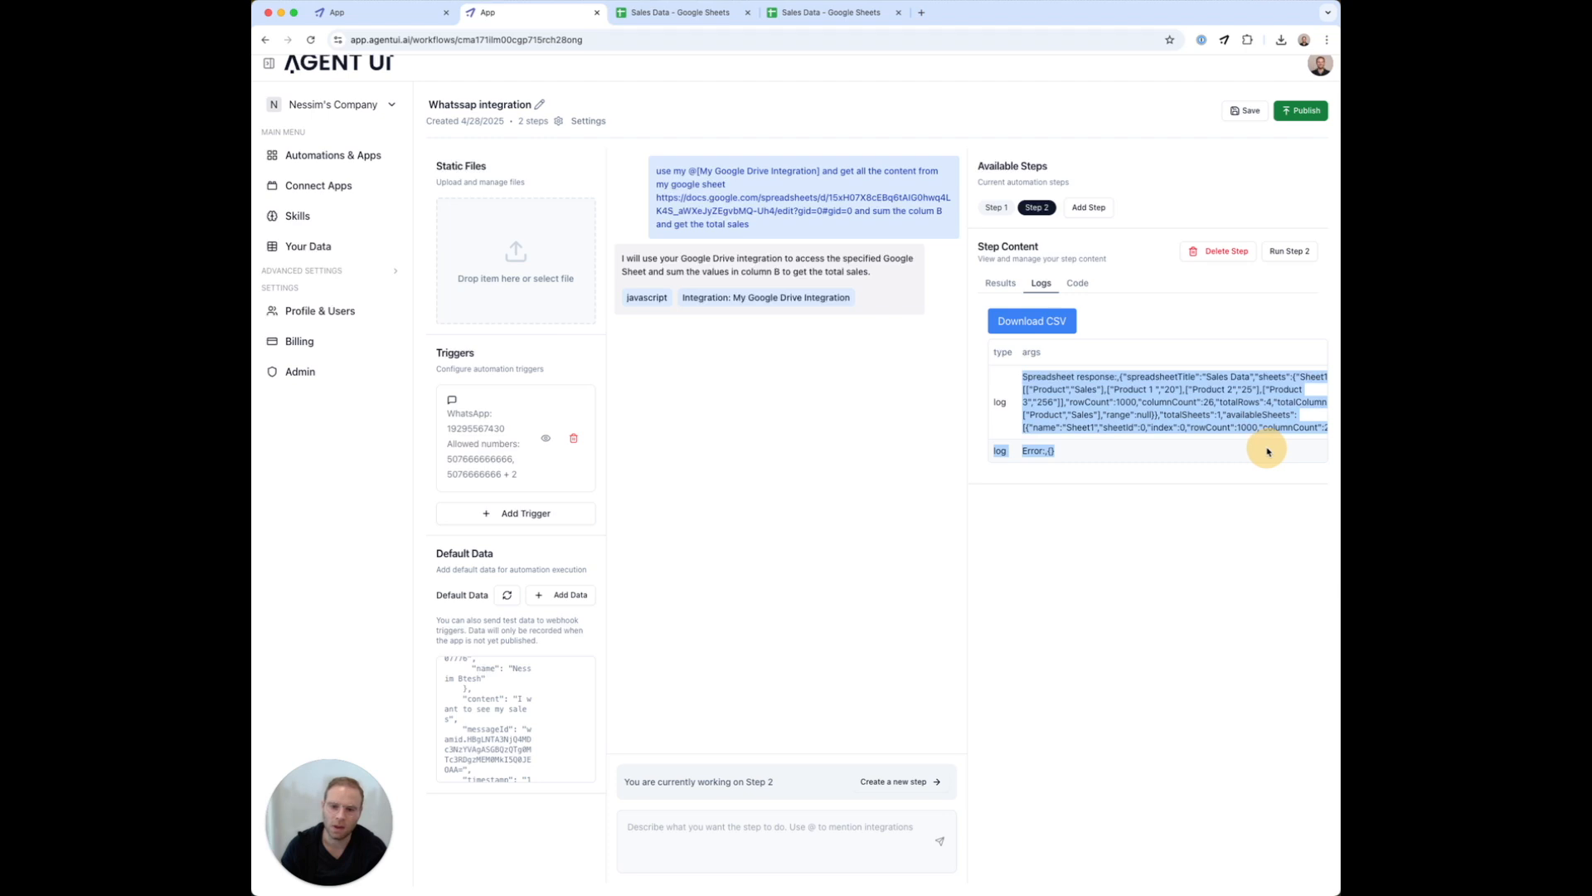
left_click(632, 850)
Send the assistant 'it says no data but the logs say' followed by the pasted logs
type("it")
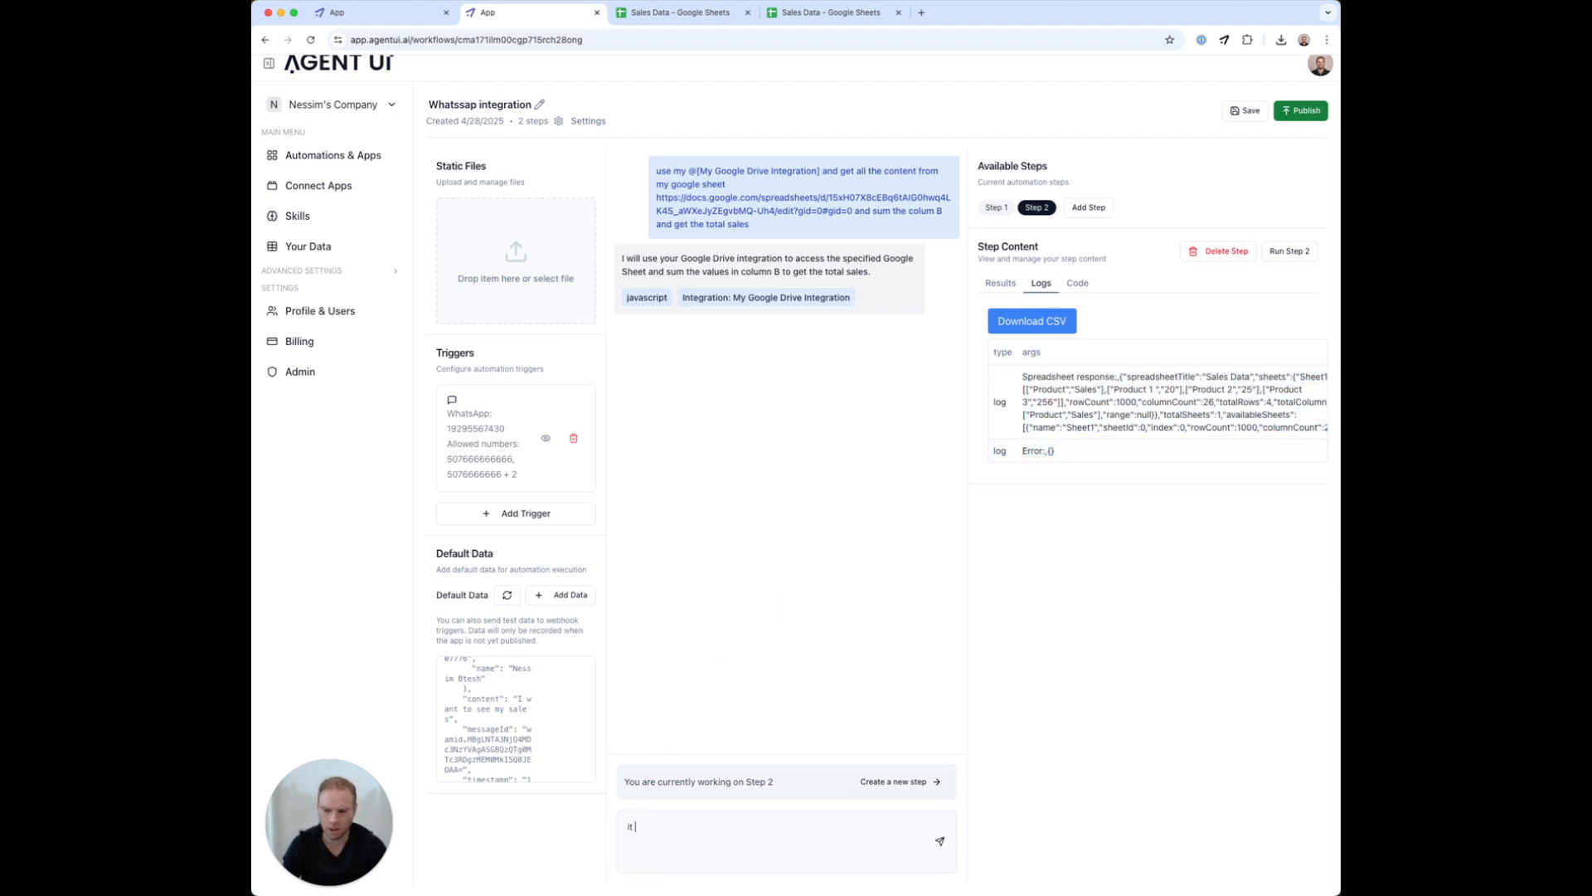
type(" says no data but the logs sa")
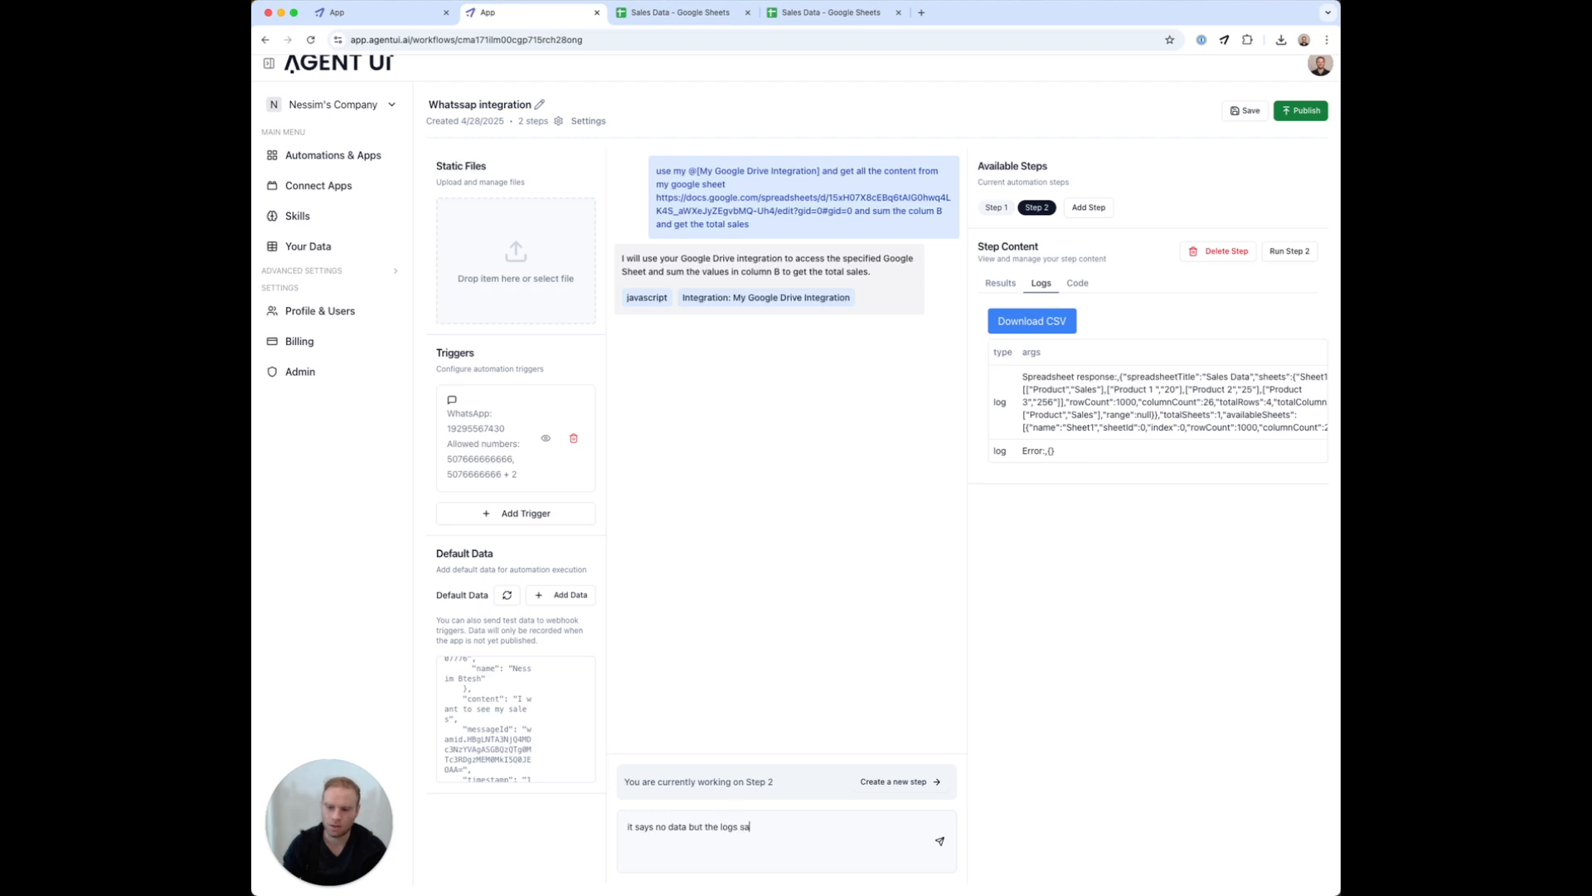
type("y")
type("Spreadsheet response:,{\"spreadsheetTitle\":\"Sales Data\",\"sheets\":{\"Sheet1\":{\"values\":[[\"Product\",\"Sales\"],[\"Product 1 \",\"20\"],[\"Product 2\",\"25\"],[\"Product 3\",\"256\"]],\"rowCount\":1000,\"columnCount\":26,\"totalRows\":4,\"totalColumns\":2,\"headers\":[\"Product\",\"Sales\"],\"range\":null}},\"totalSheets\":1,\"availableSheets\":[{\"name\":\"Sheet1\",\"sheetId\":0,\"index\":0,\"rowCount\":1000,\"columnCount\":26}],\"totalAvailableSheets\":1} log Error:,{}")
key("Return")
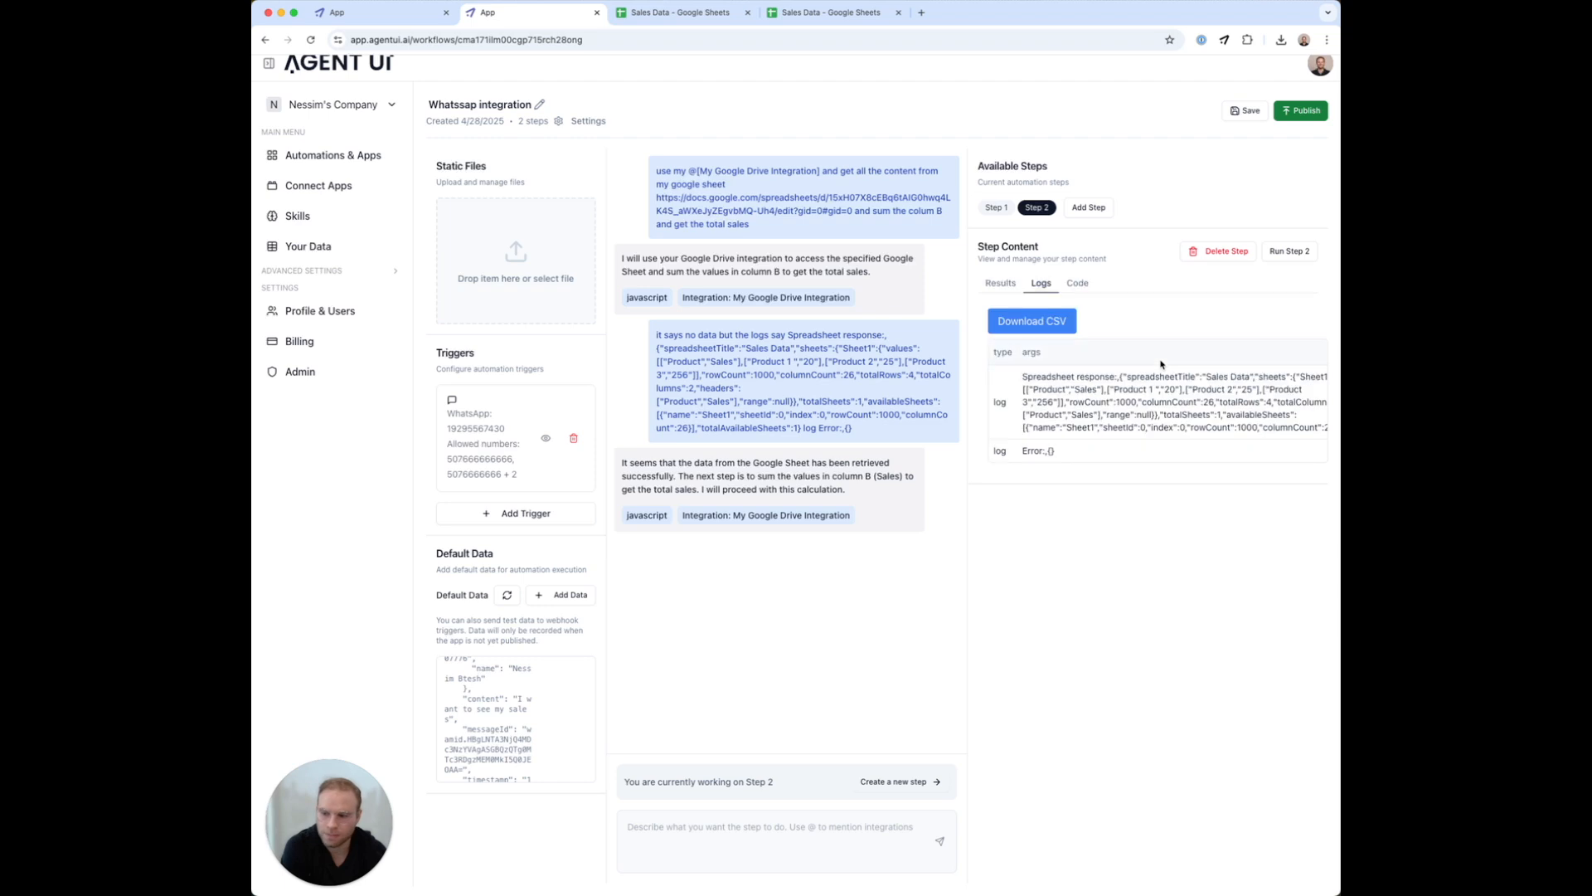
Run Step 2 and check its results, which show a step failure
left_click(1003, 285)
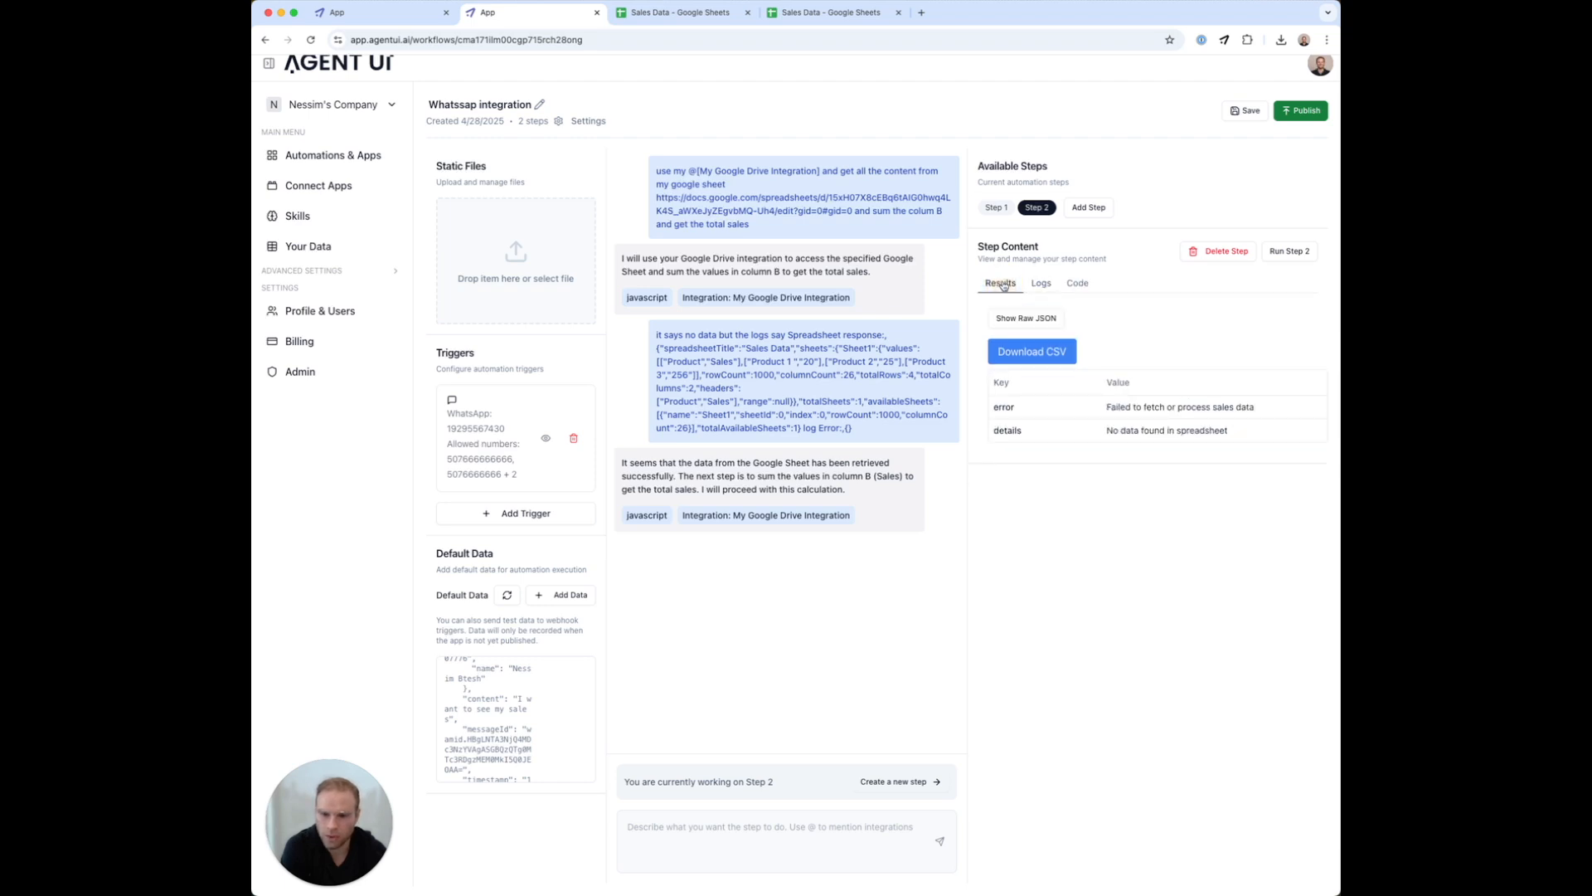
left_click(1298, 251)
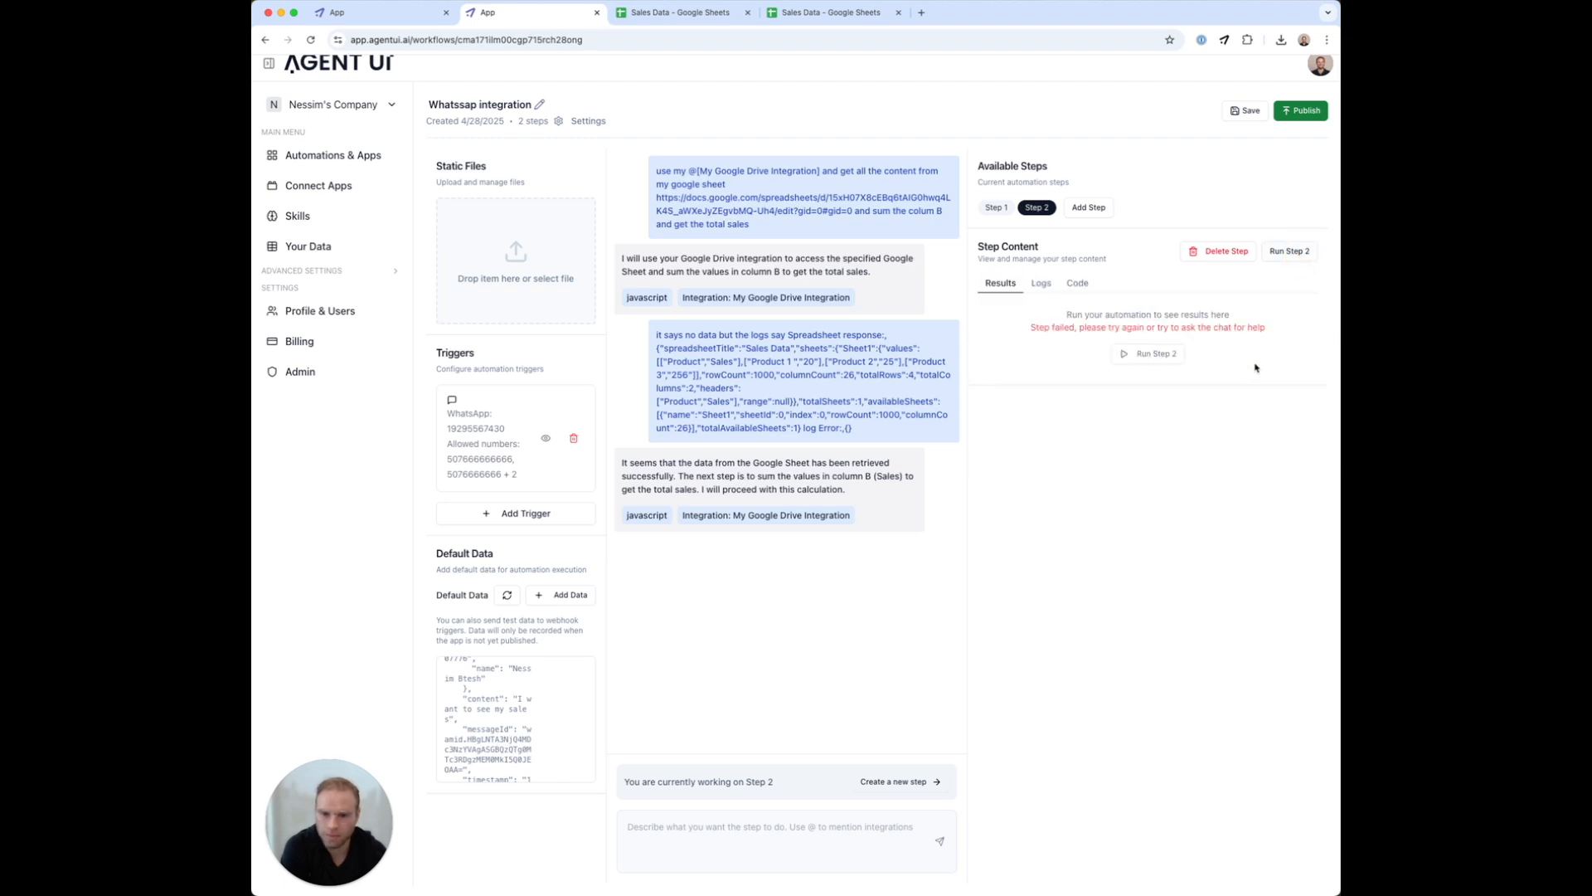
left_click(1157, 354)
Give the failure message to the assistant and rerun Step 2, getting totalSales 301 and '$301.00'
left_click_drag(1025, 327, 1315, 337)
key("super+c")
left_click(706, 830)
key("super+v")
key("Return")
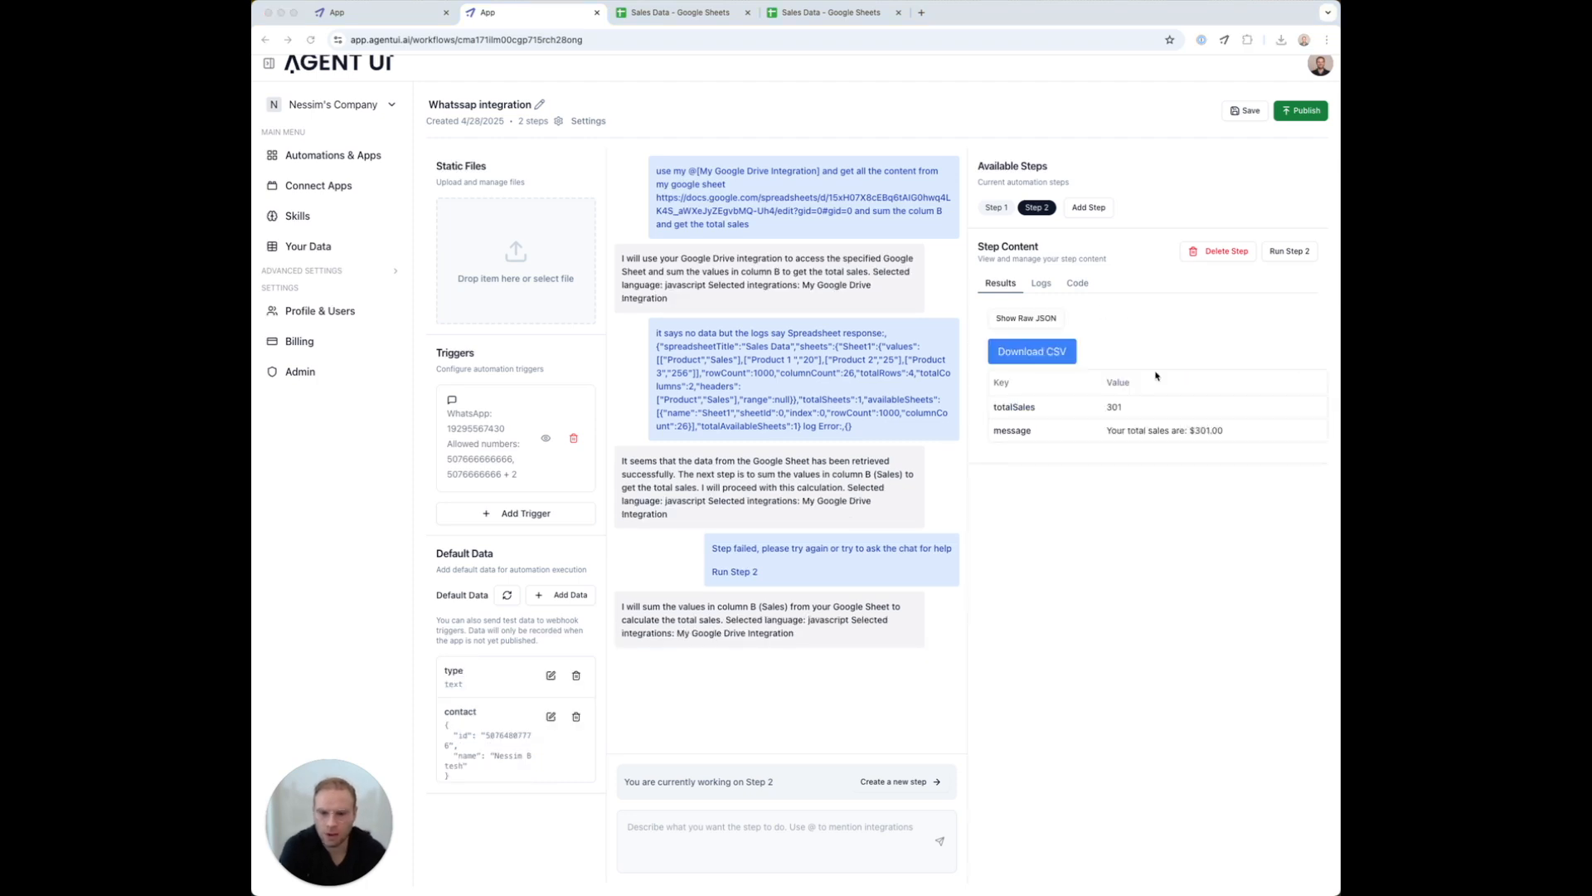
left_click(1293, 251)
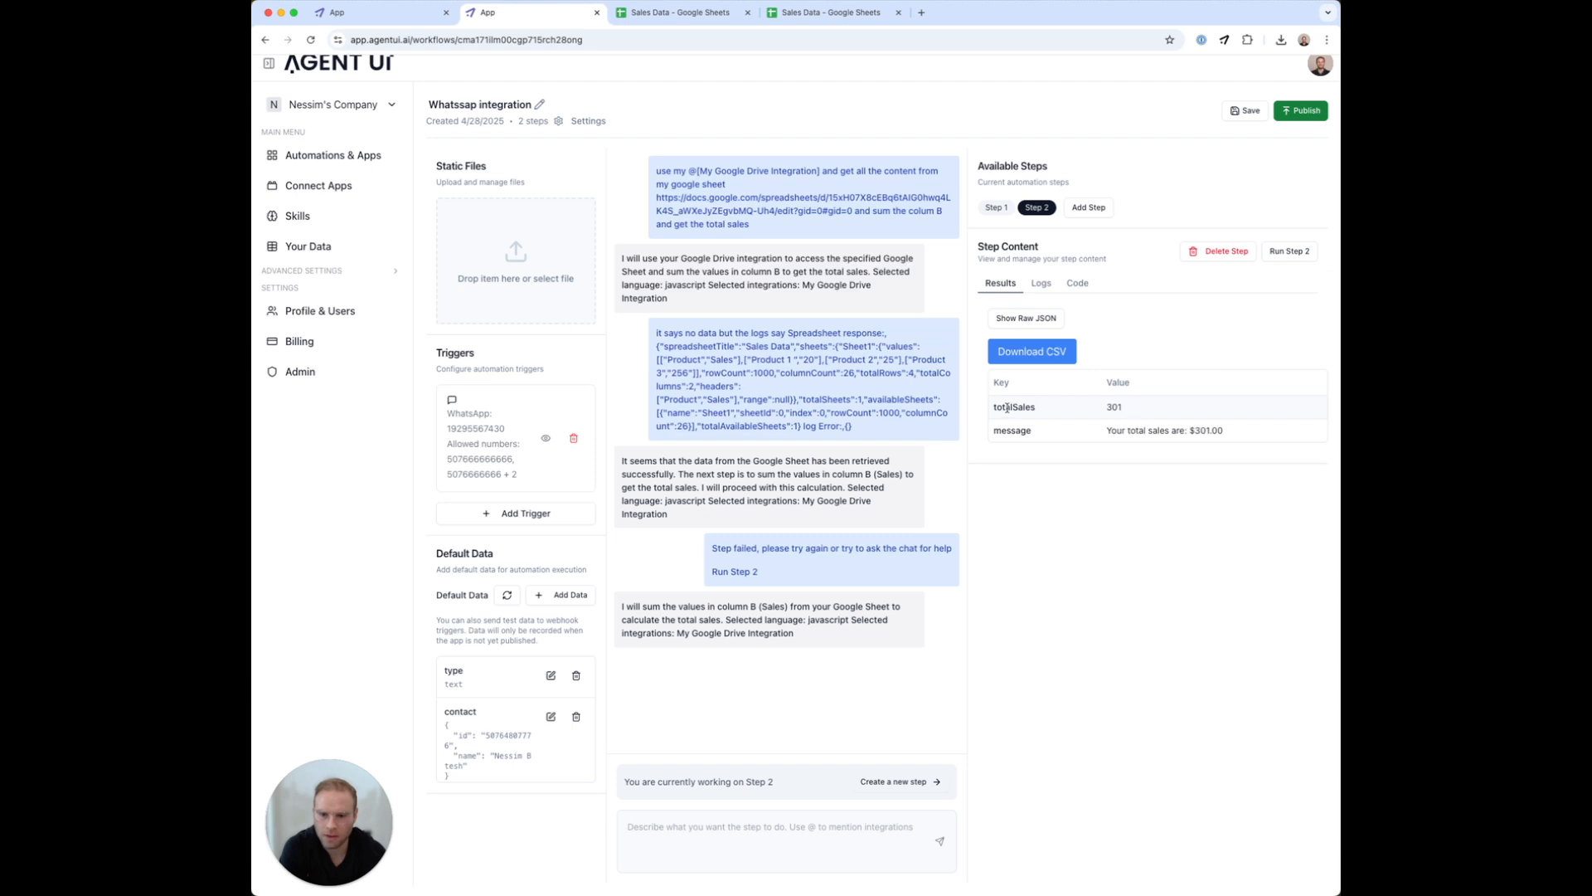
left_click_drag(1103, 430, 1226, 430)
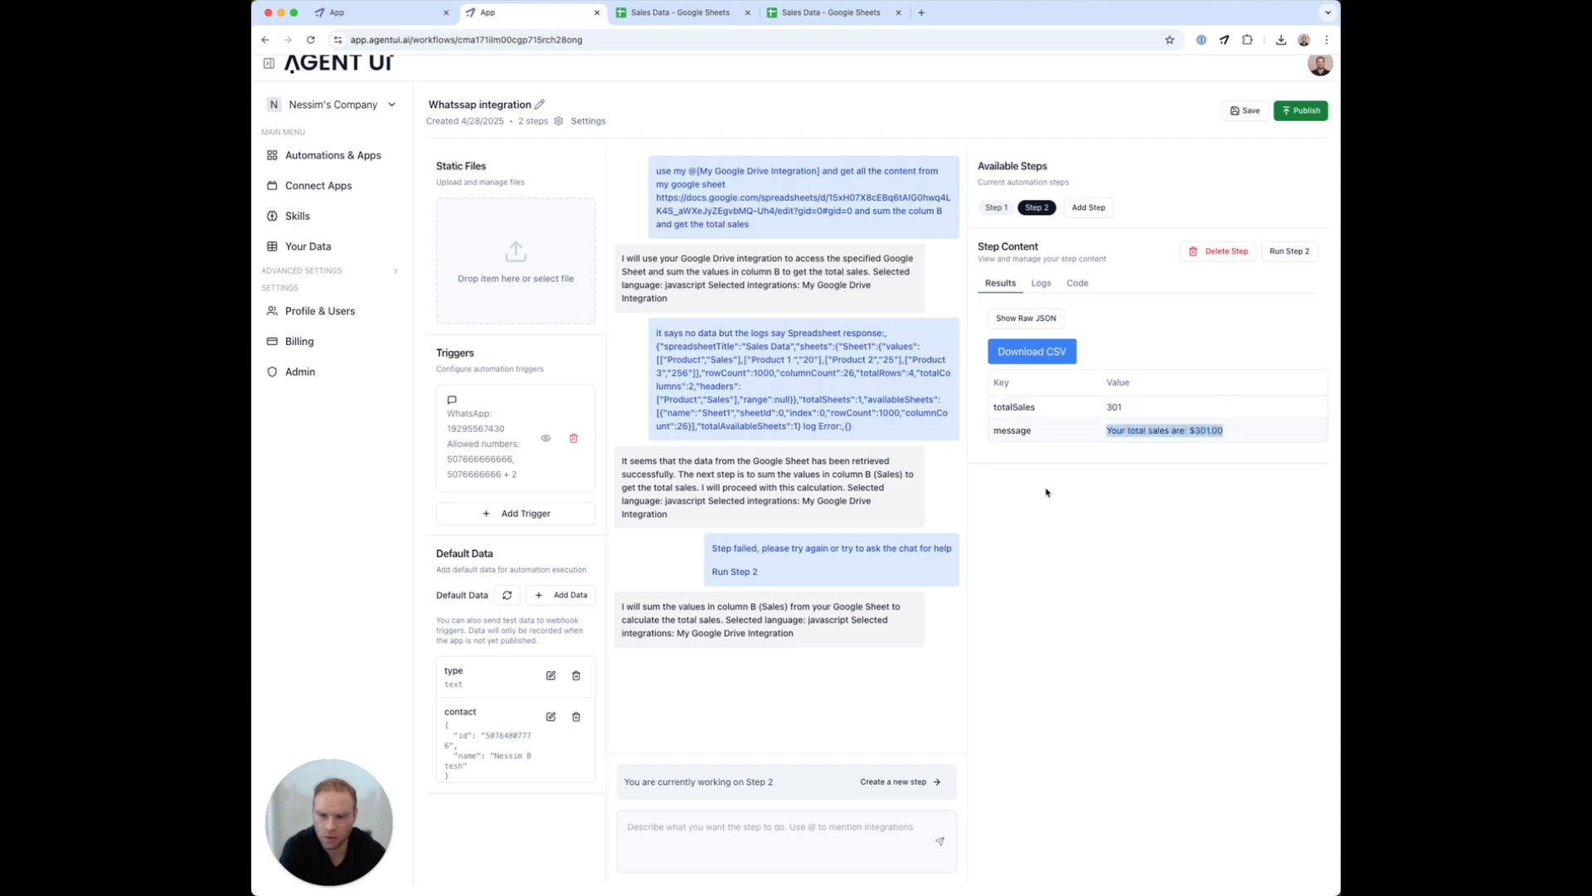
Tell the assistant to run Step 2 only when the step before is of type sales
left_click(709, 858)
type("o")
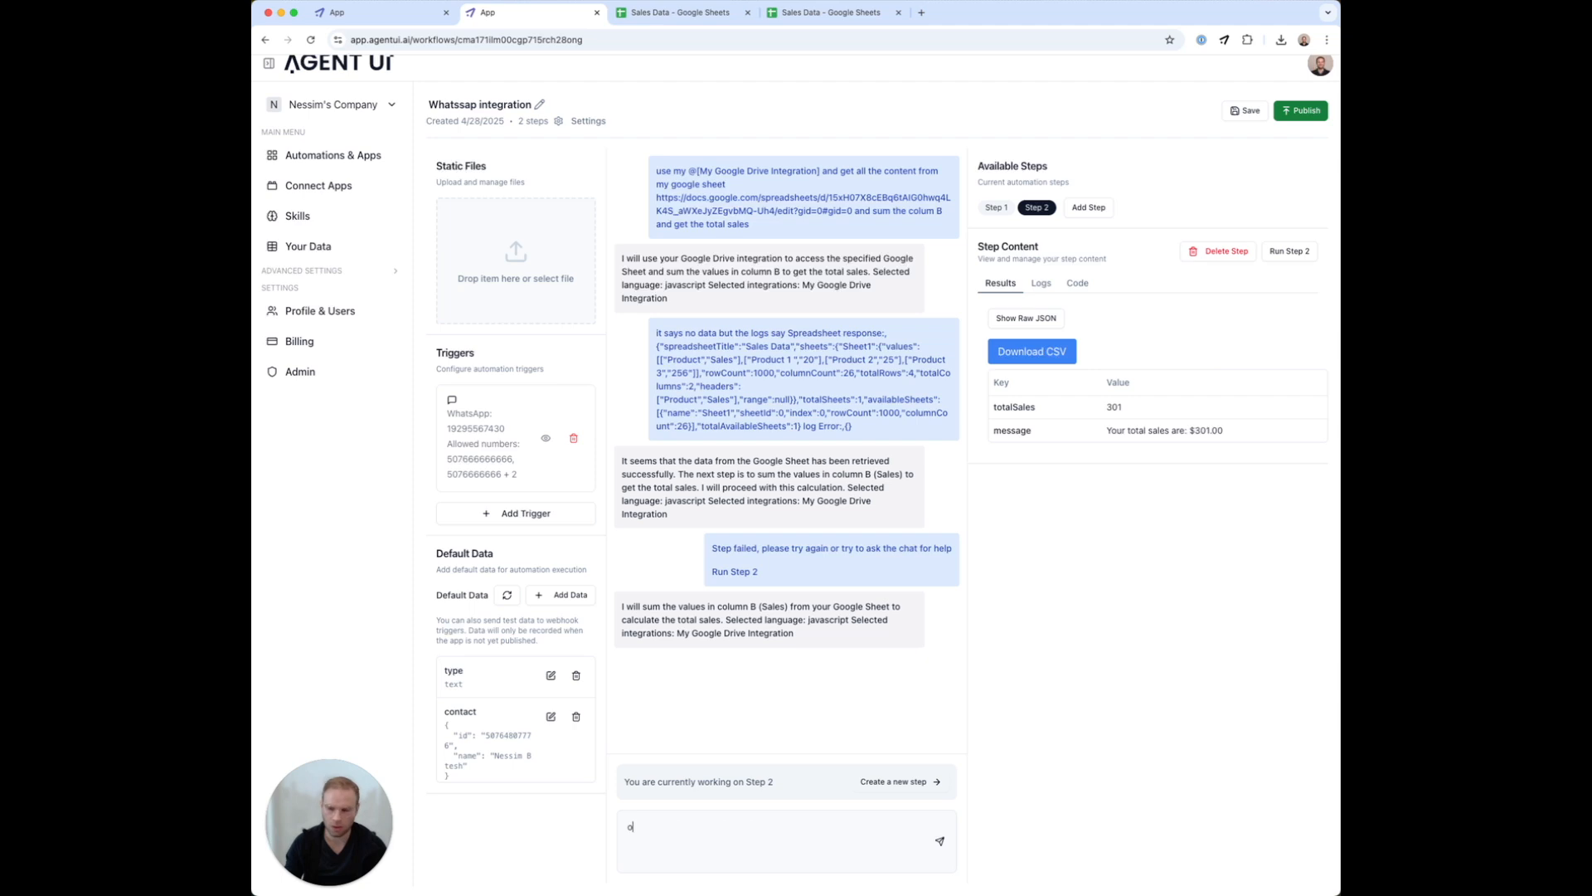
type("nly run this when the step before ")
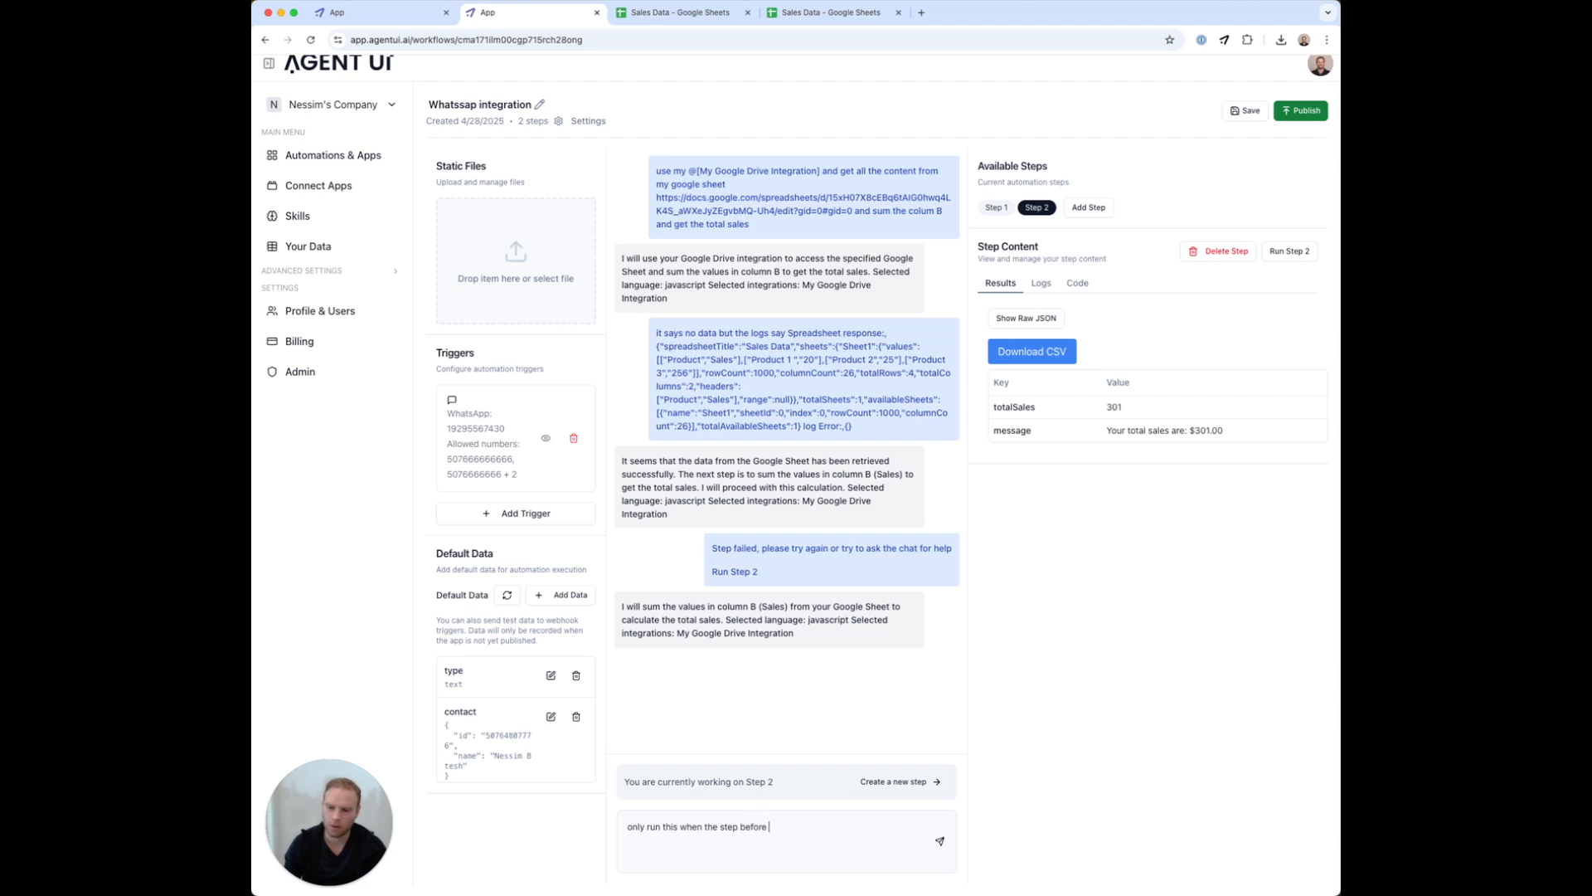
type("is of type sales")
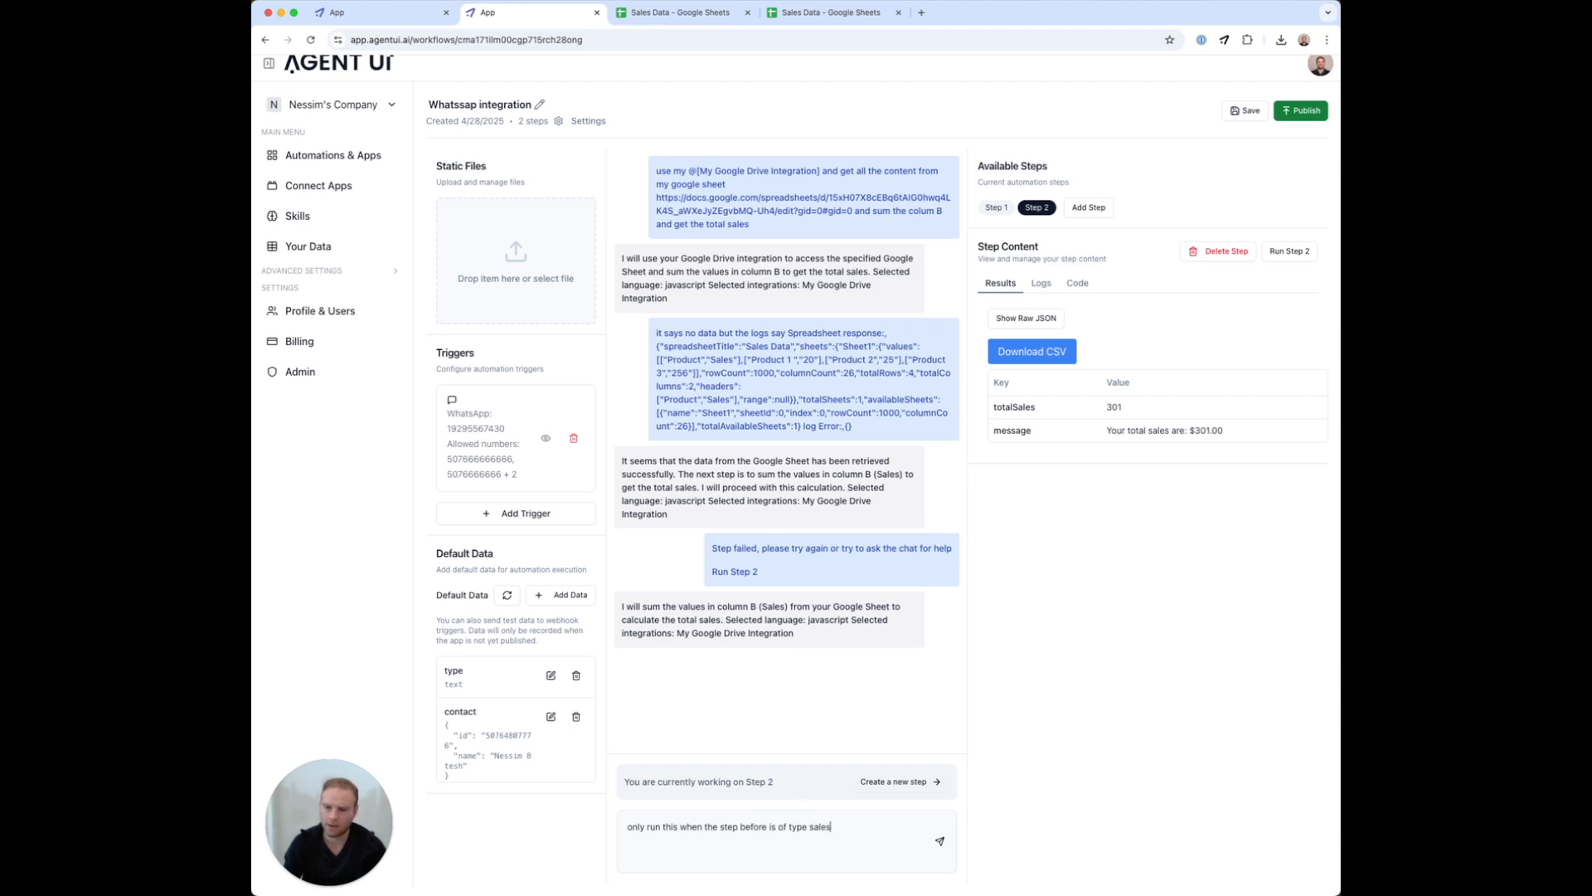
key("Return")
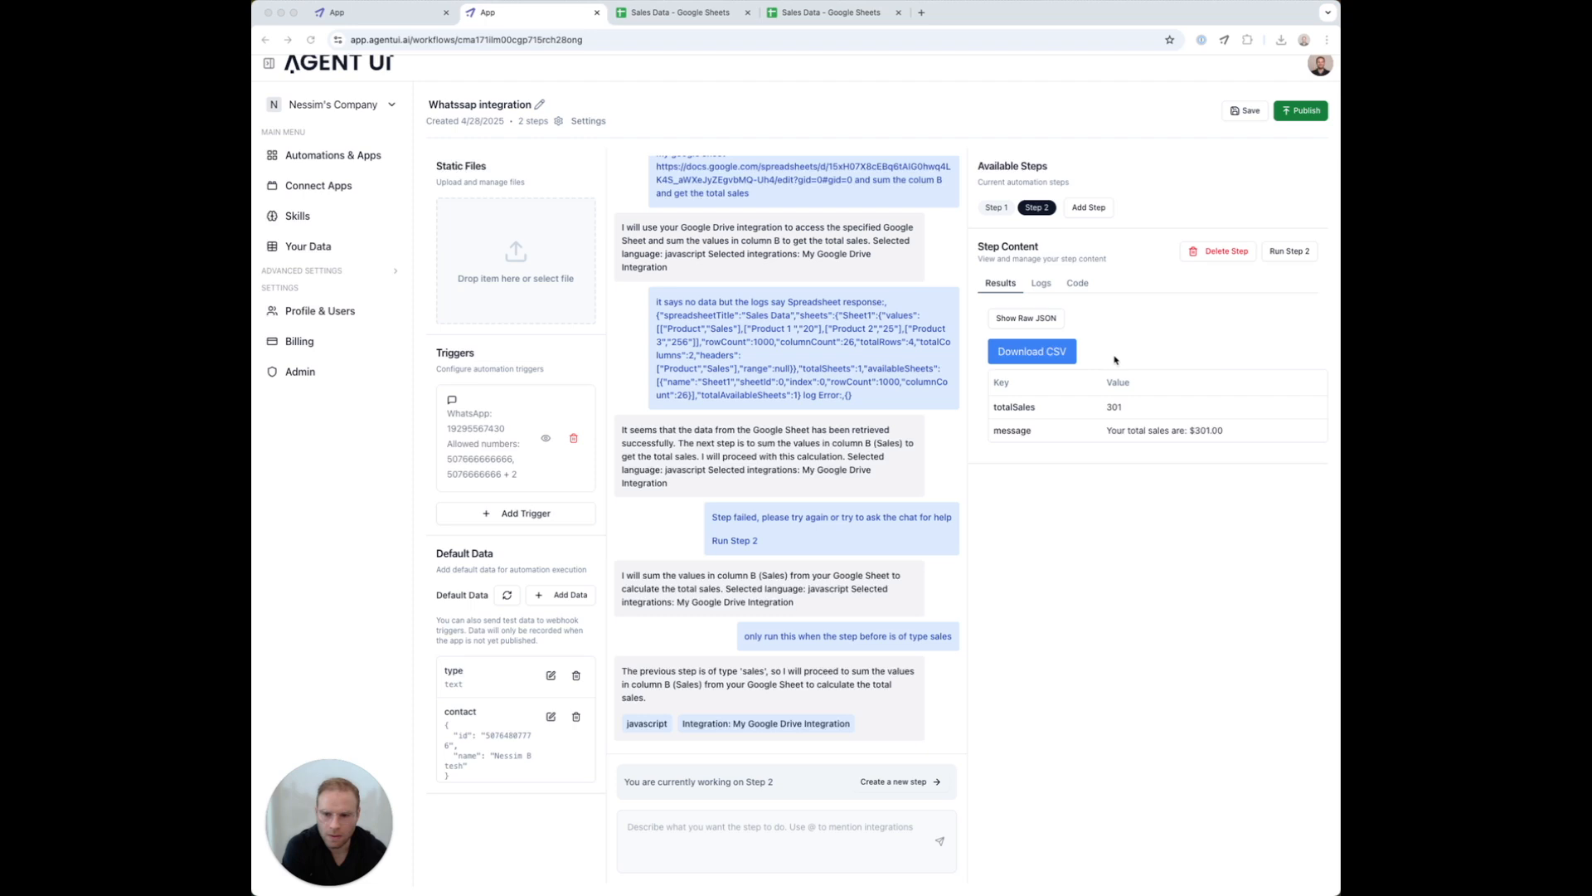
left_click(1282, 255)
left_click_drag(983, 417, 1241, 437)
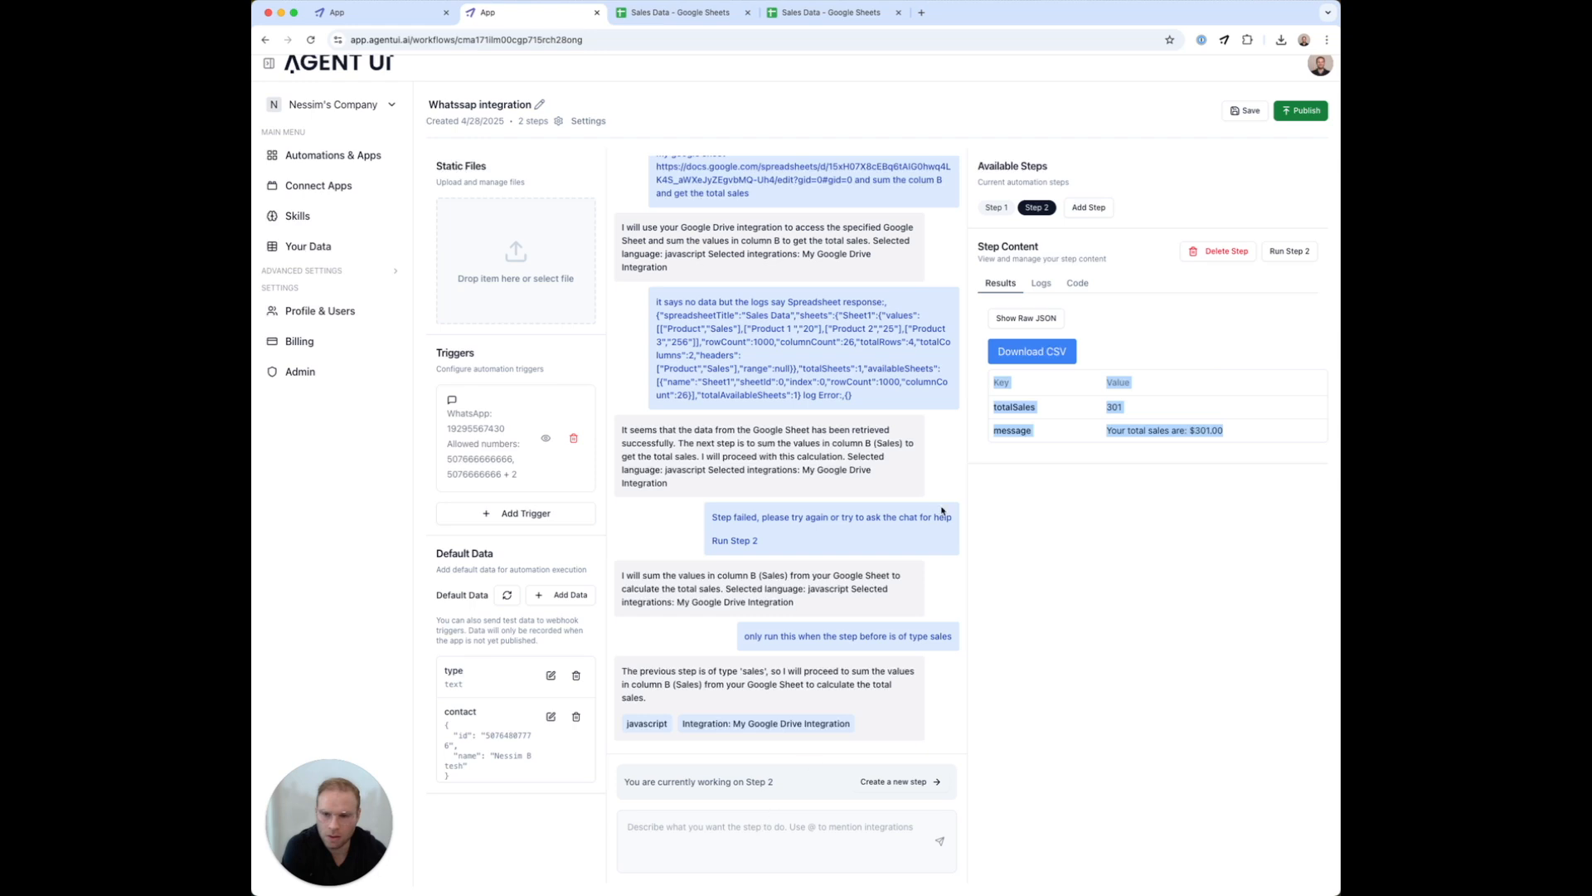
left_click(709, 821)
type("if i")
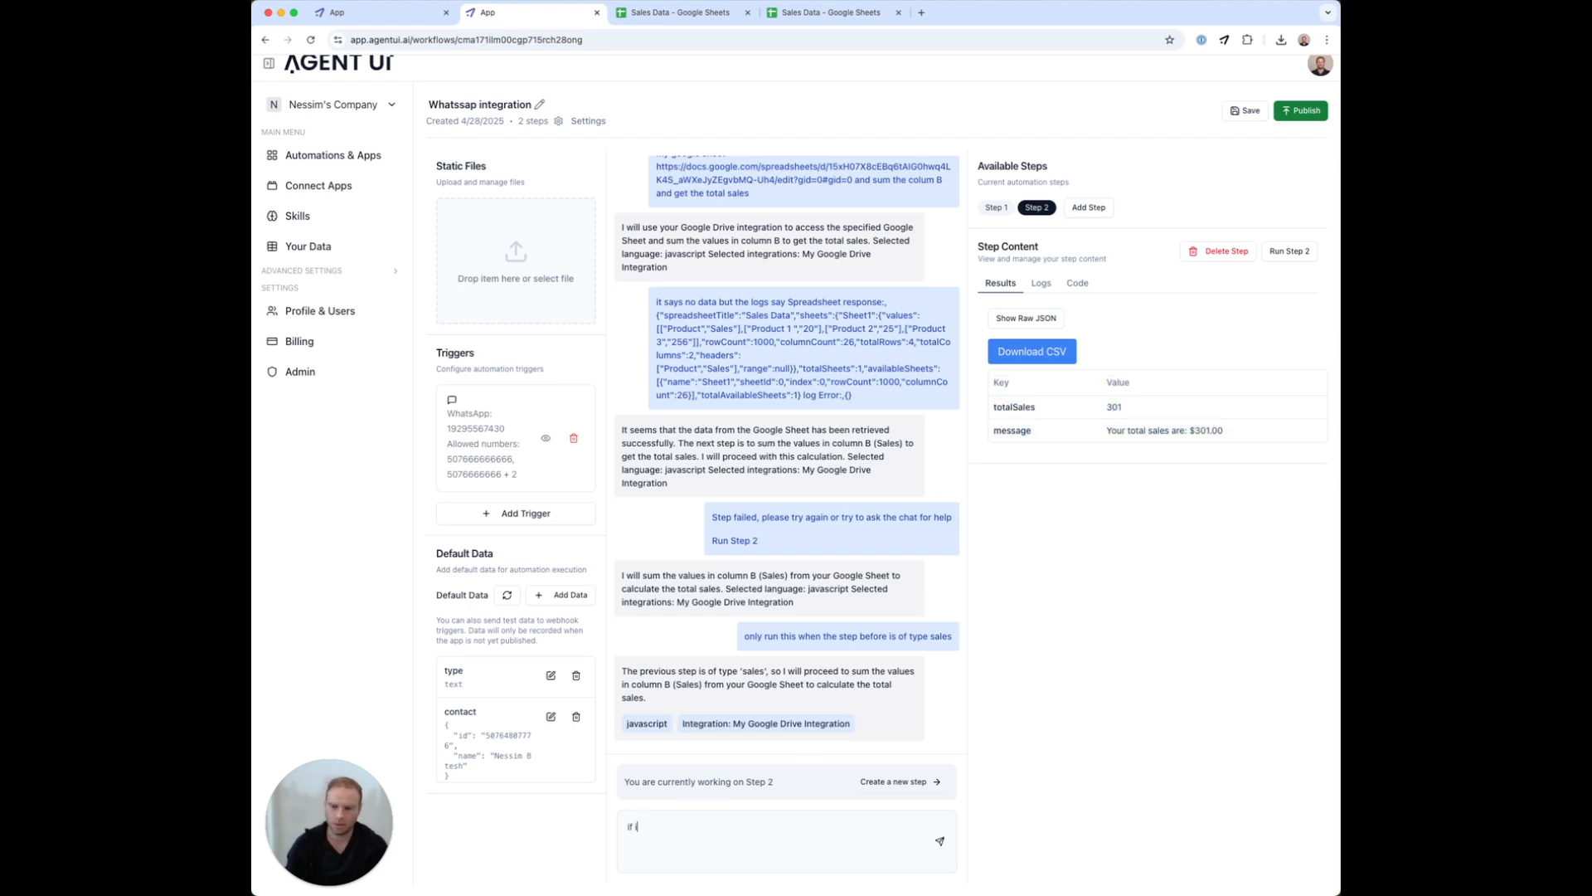
type("ts of type sales response")
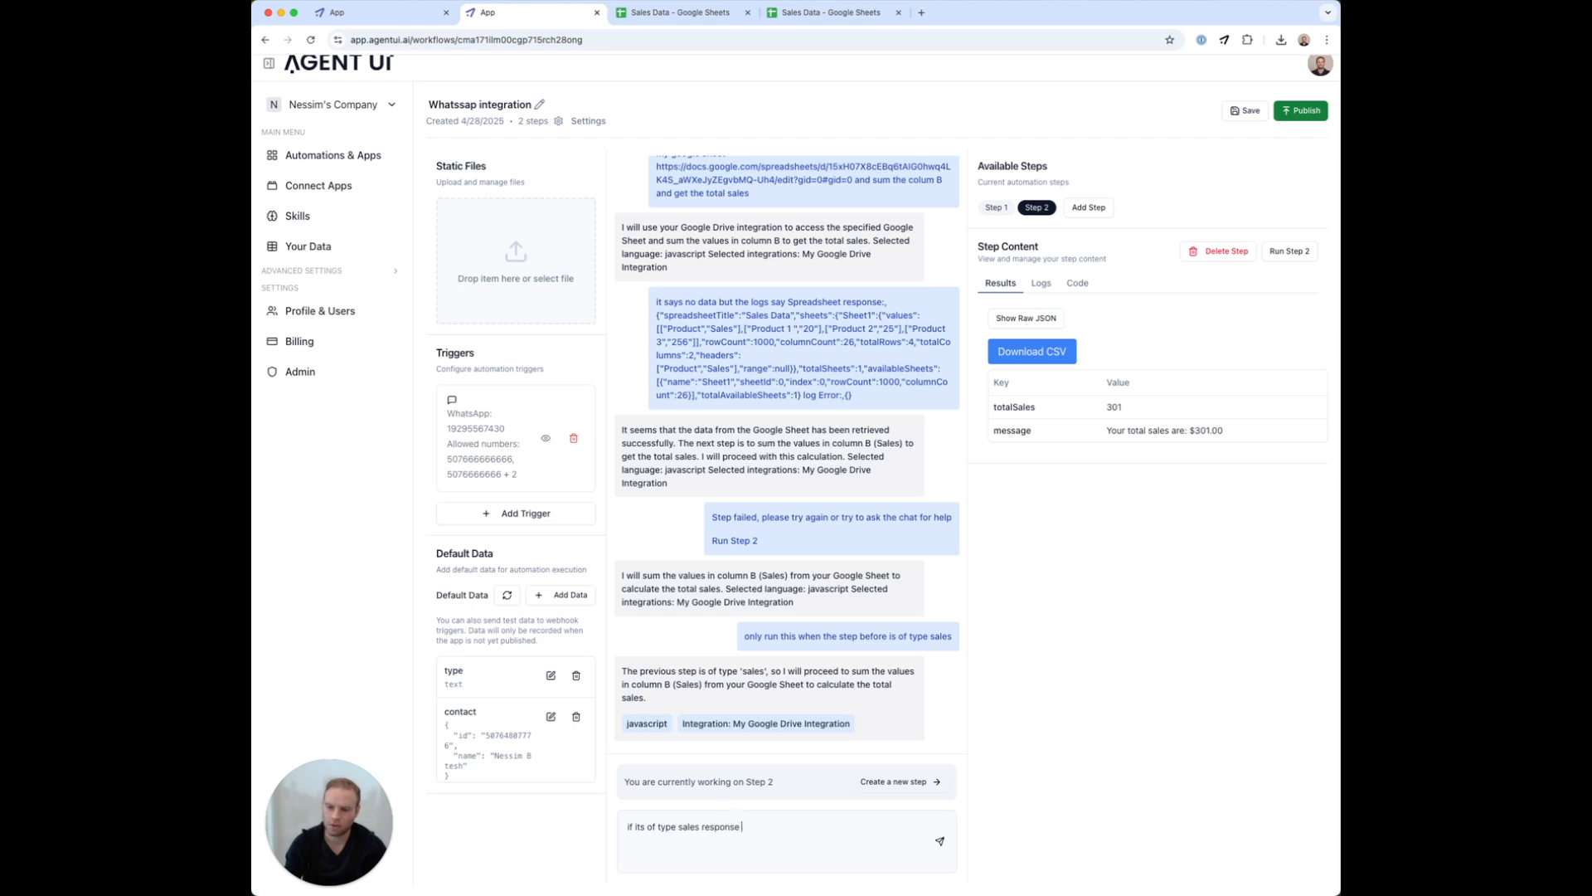
type(" the whatssapp messagr with")
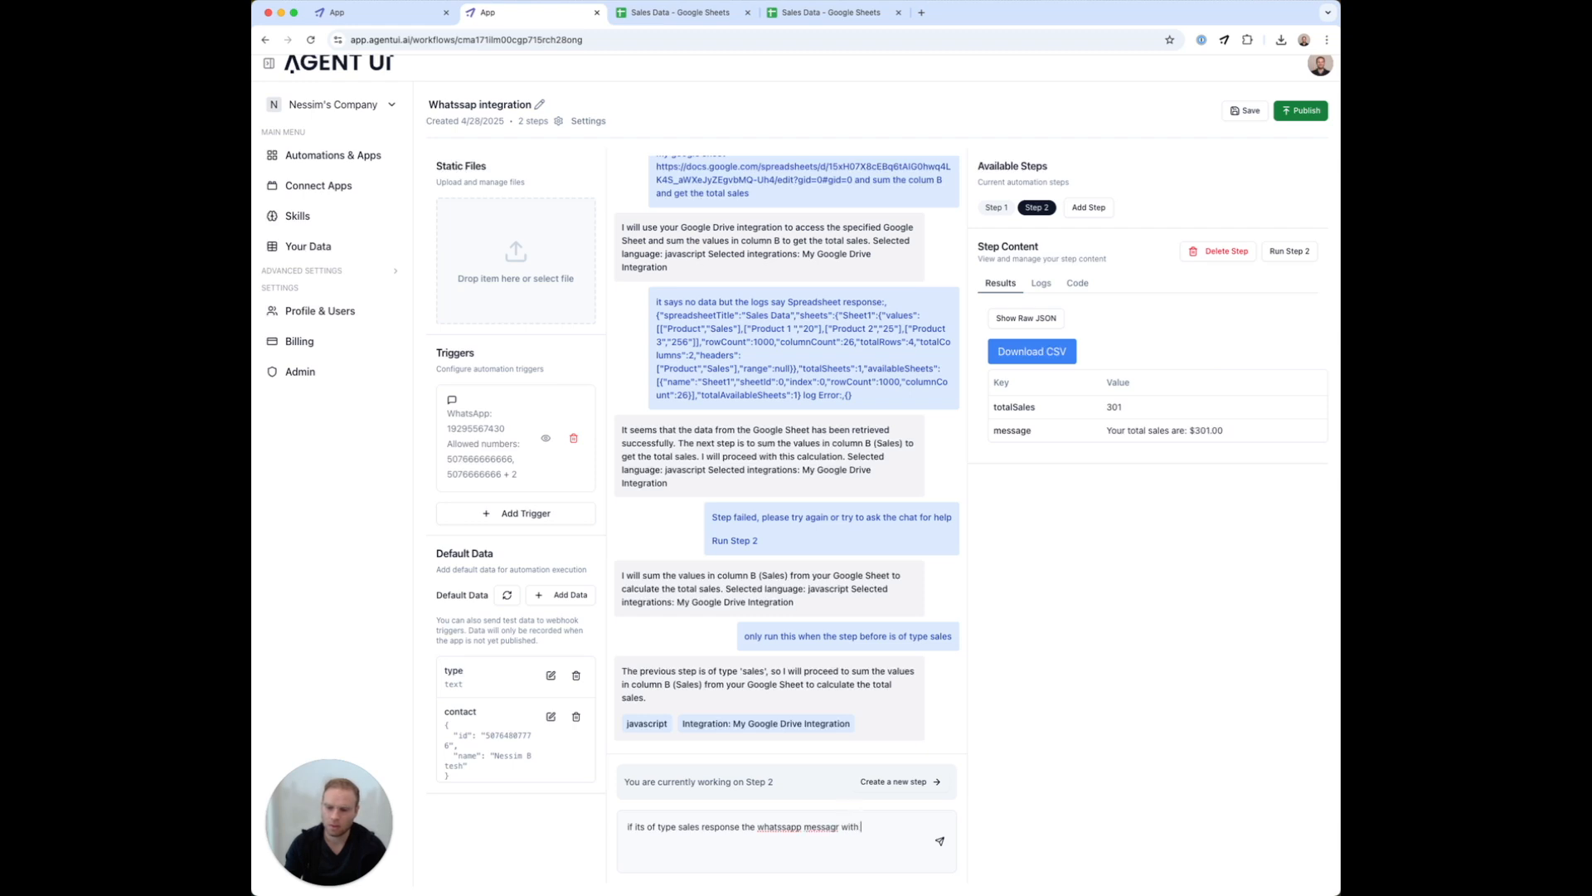
type(" @e")
key("Return")
key("Return")
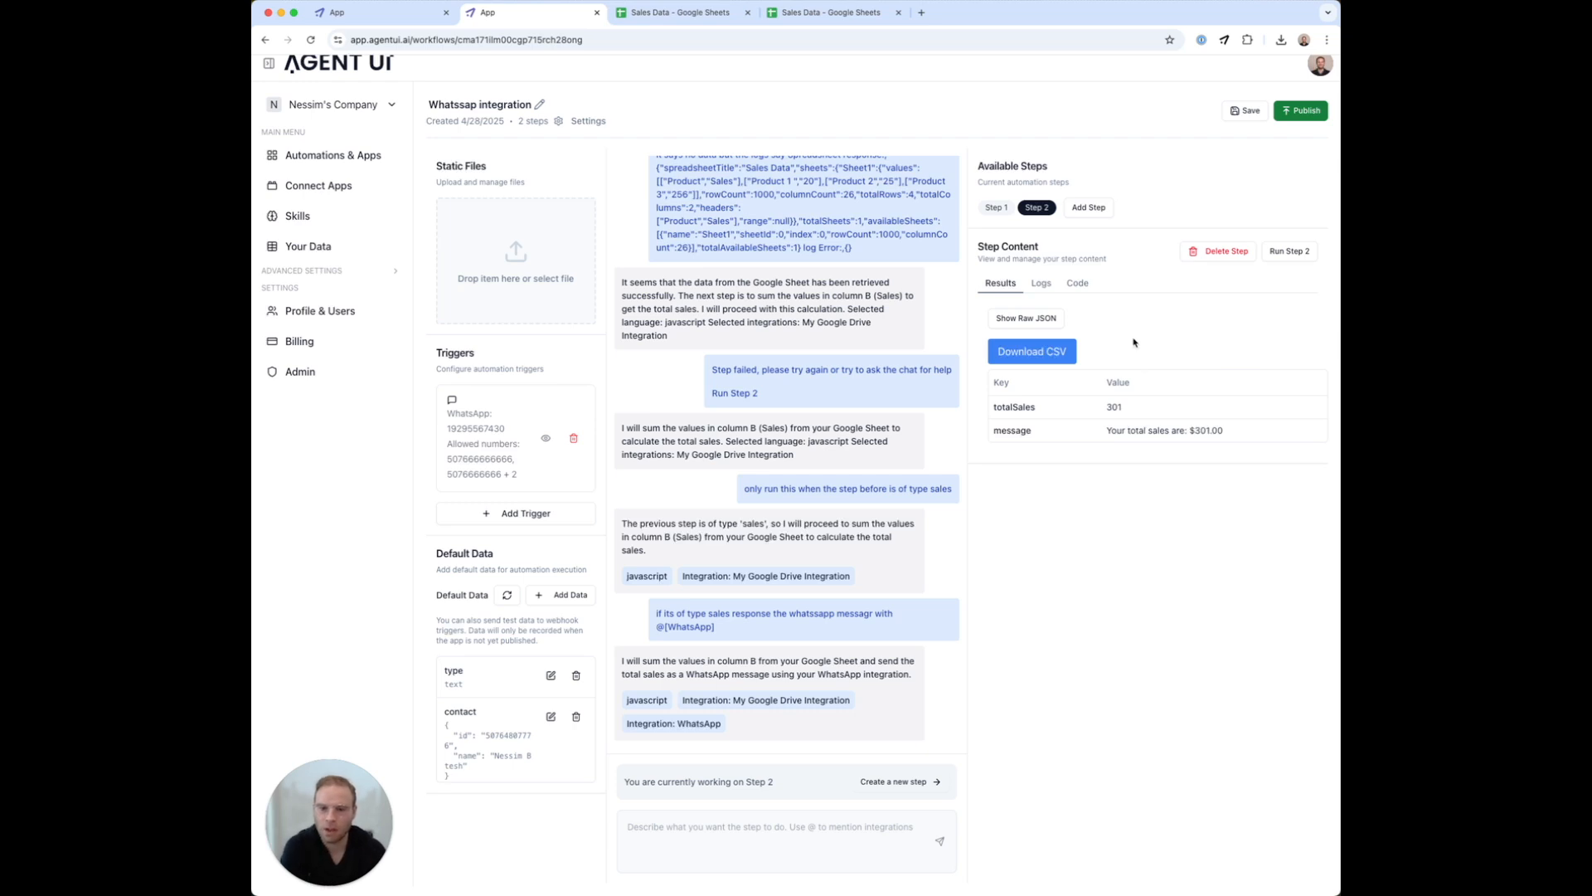
Run Step 2 to get a successful whatsappResponse, then show the WhatsApp chat with the $301.00 message
left_click(1301, 259)
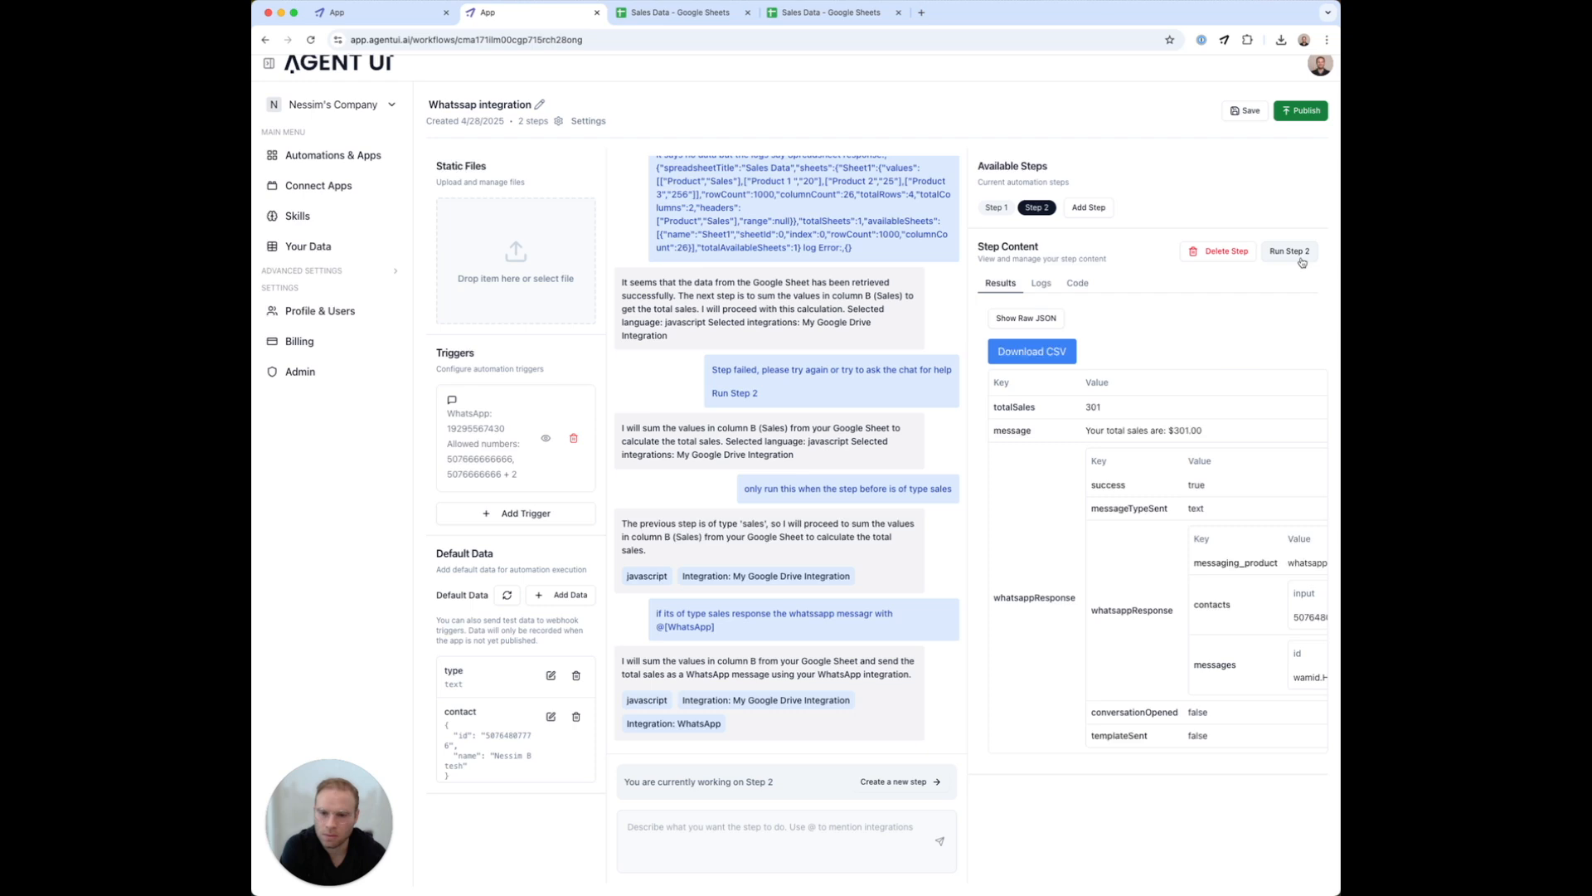
left_click_drag(1094, 449, 1163, 711)
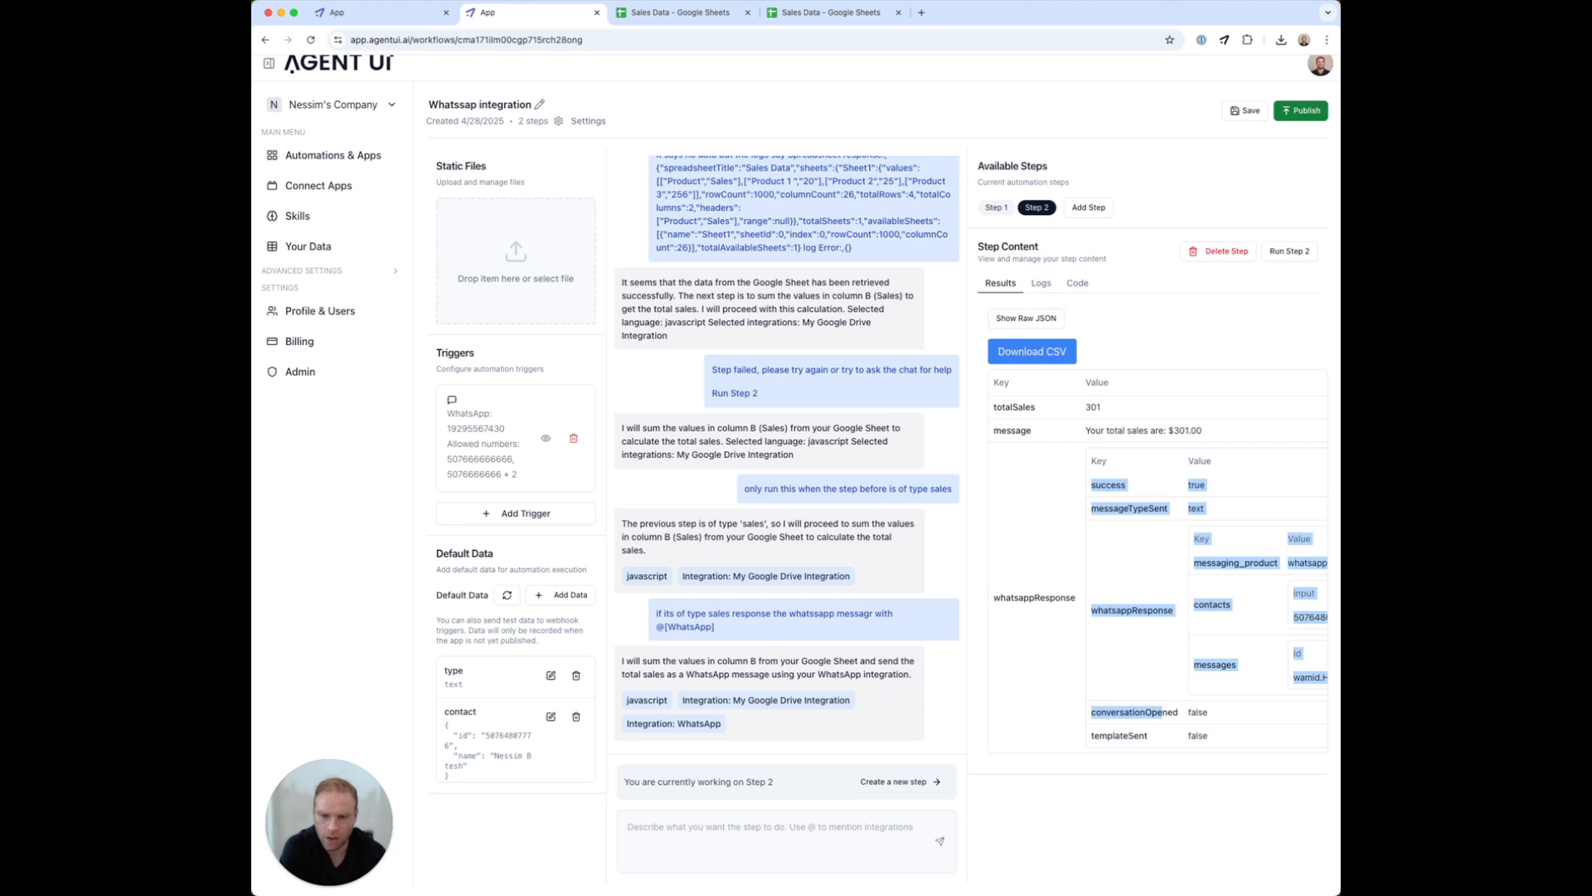
key("super+Tab")
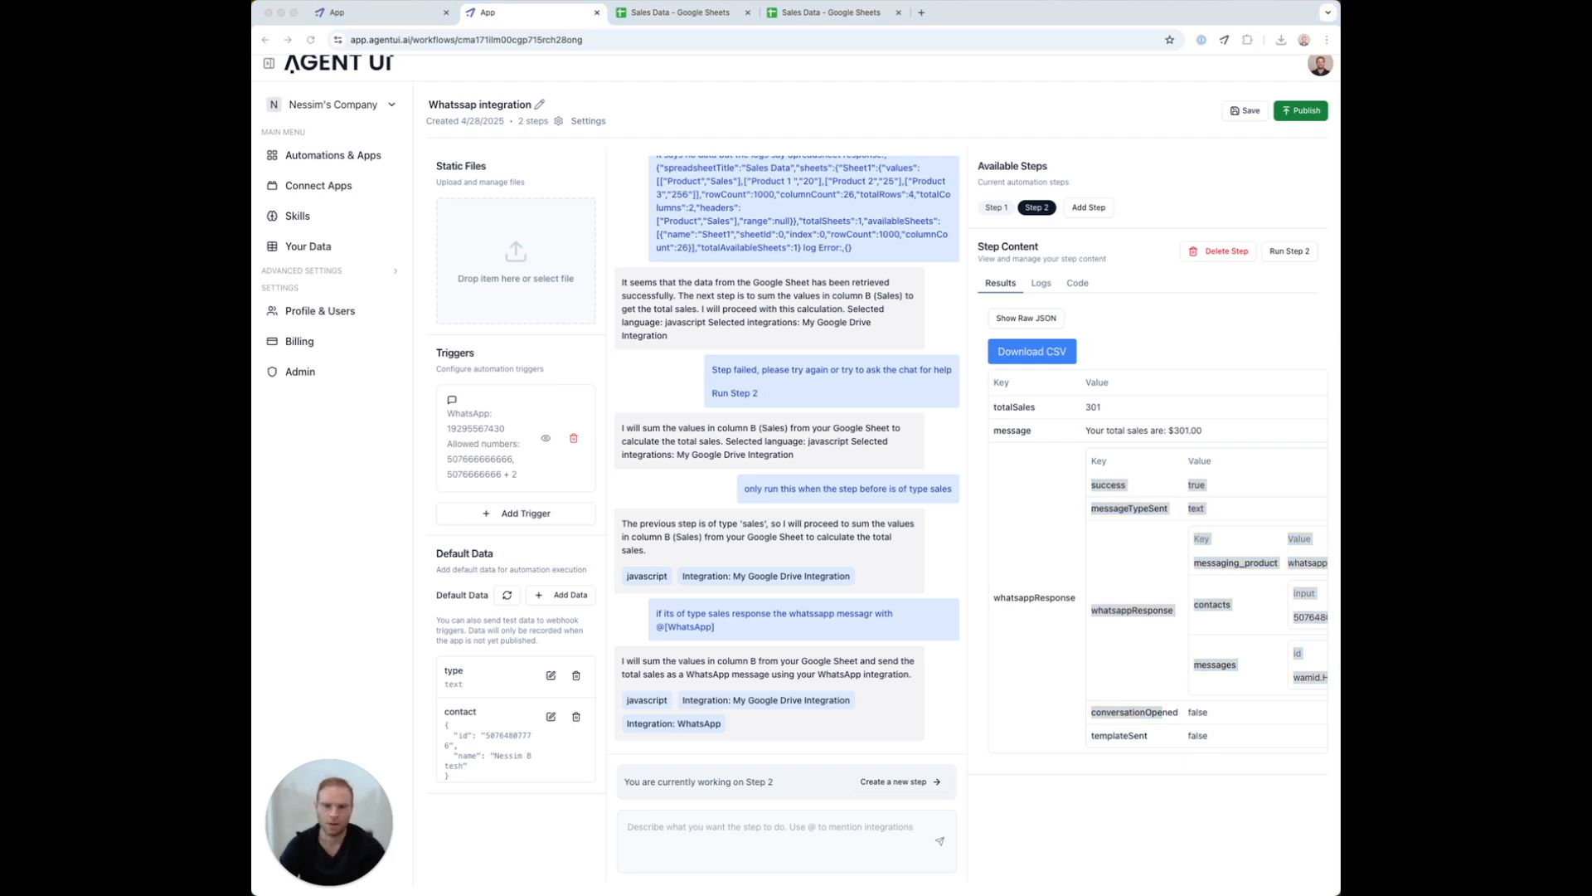
left_click_drag(1591, 91, 709, 98)
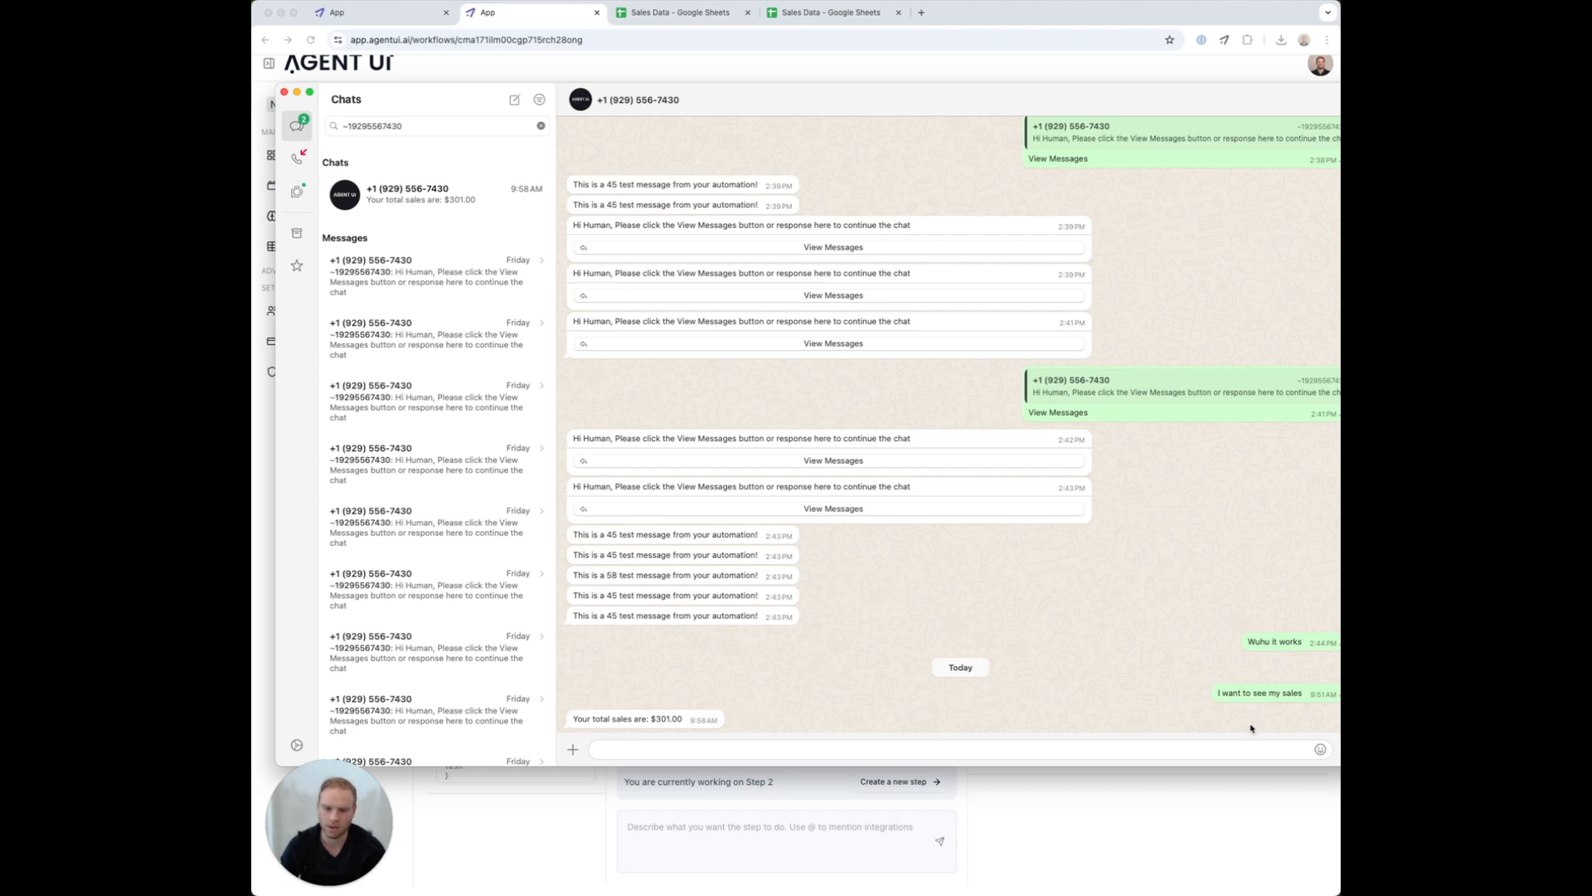
Enter Product 4 in A5 with sales of 200 in B5 on the Sales Data sheet
left_click(843, 11)
left_click(390, 222)
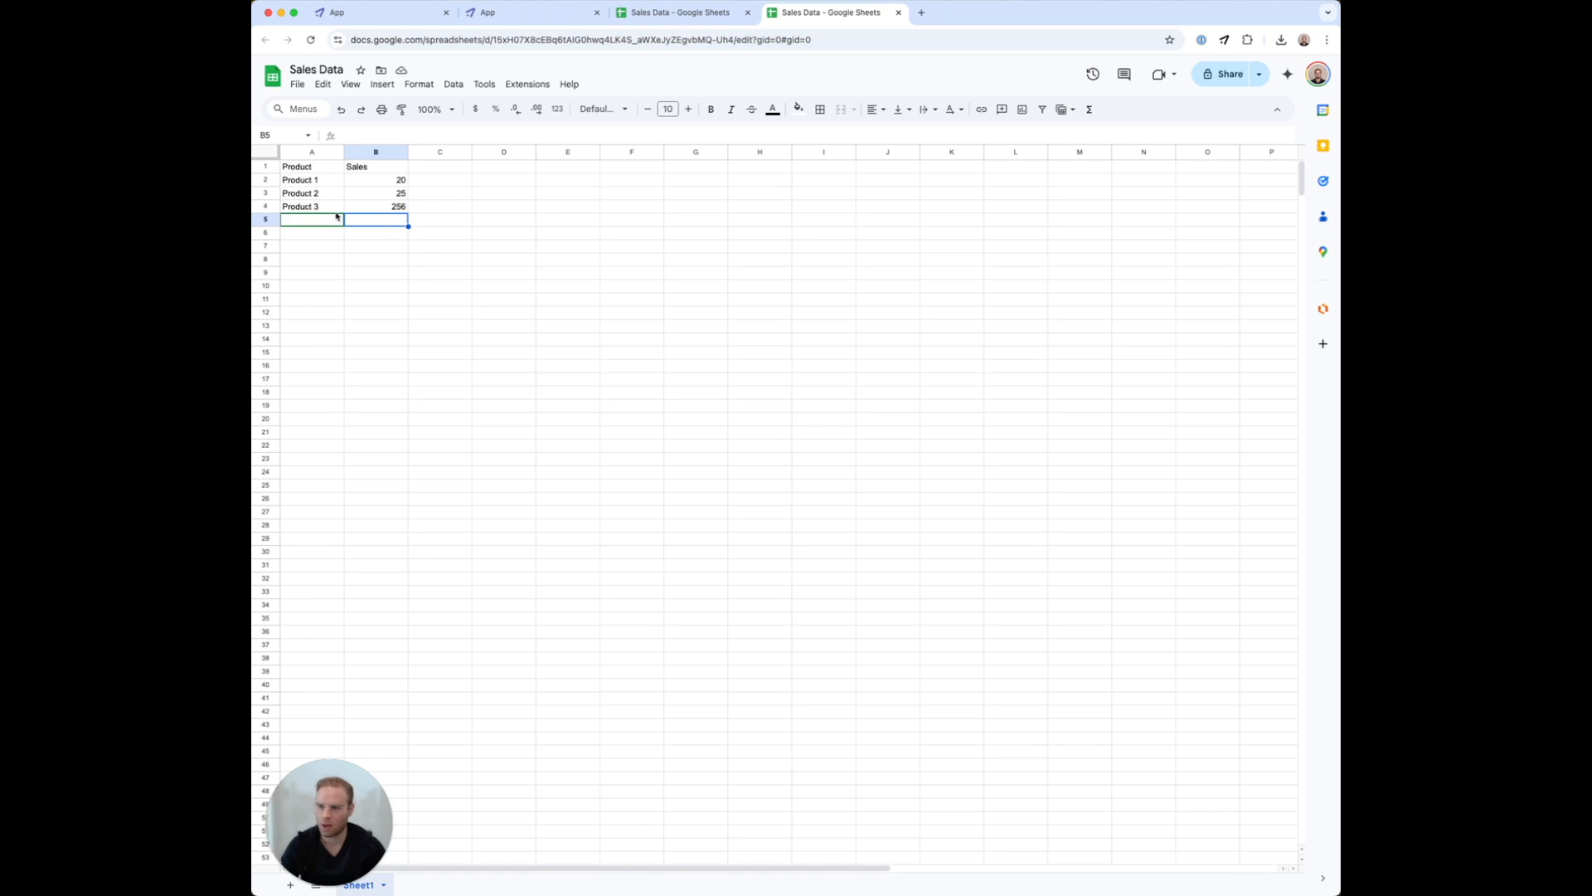
left_click(290, 211)
left_click(291, 220)
type("Product 4")
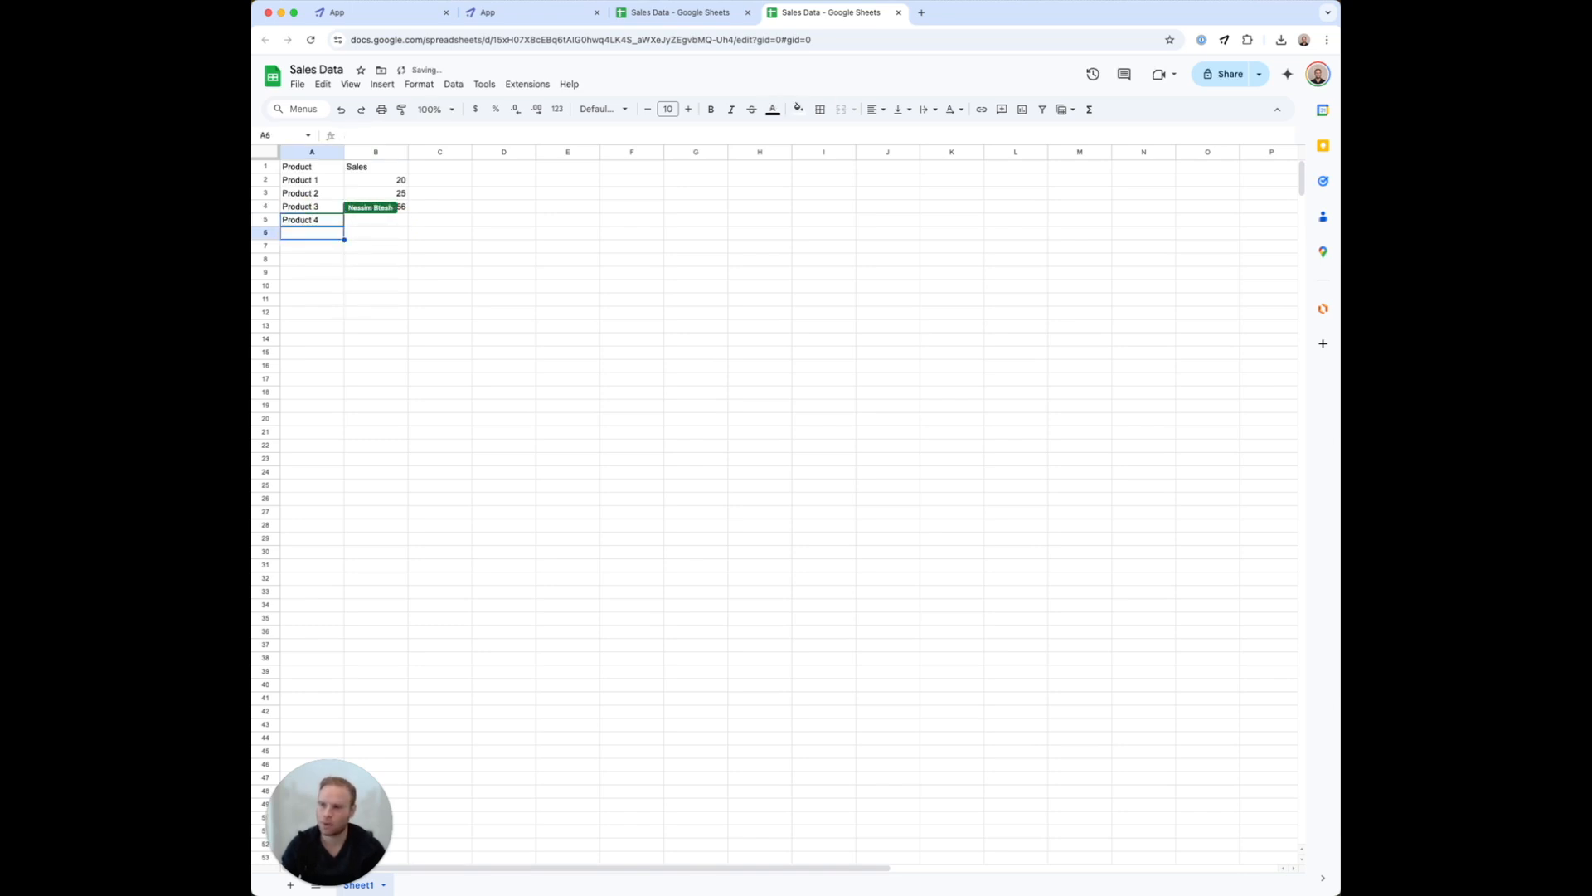
key("Tab")
type("200")
key("Return")
Select the sales figures B2:B5 to confirm the total is now 501
left_click(474, 233)
left_click_drag(390, 167, 398, 231)
key("ctrl+c")
left_click(398, 232)
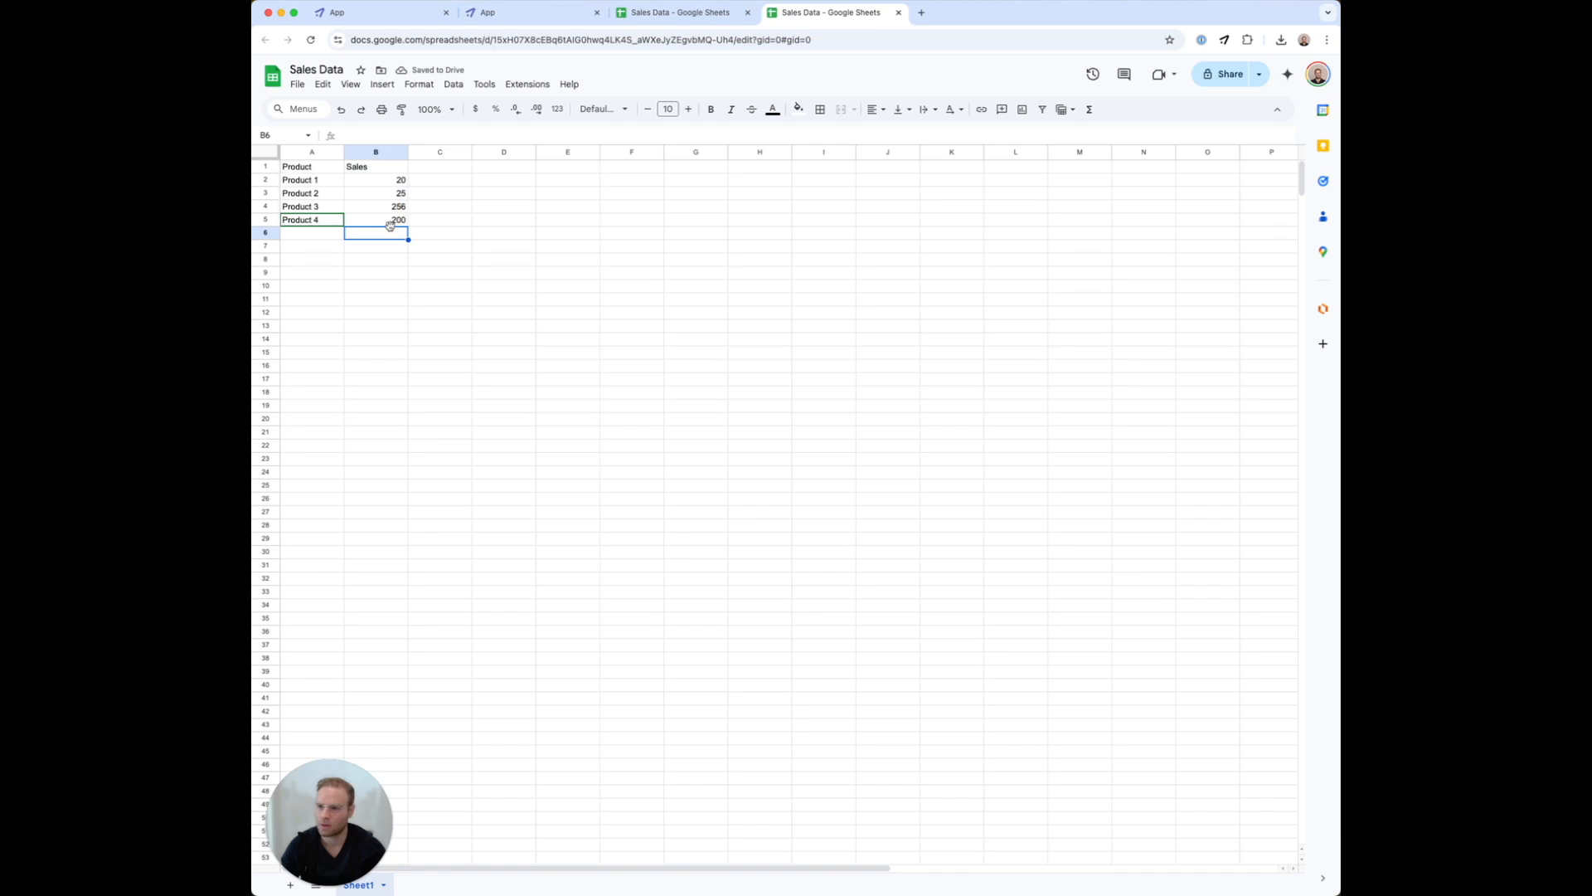
left_click_drag(386, 181, 381, 220)
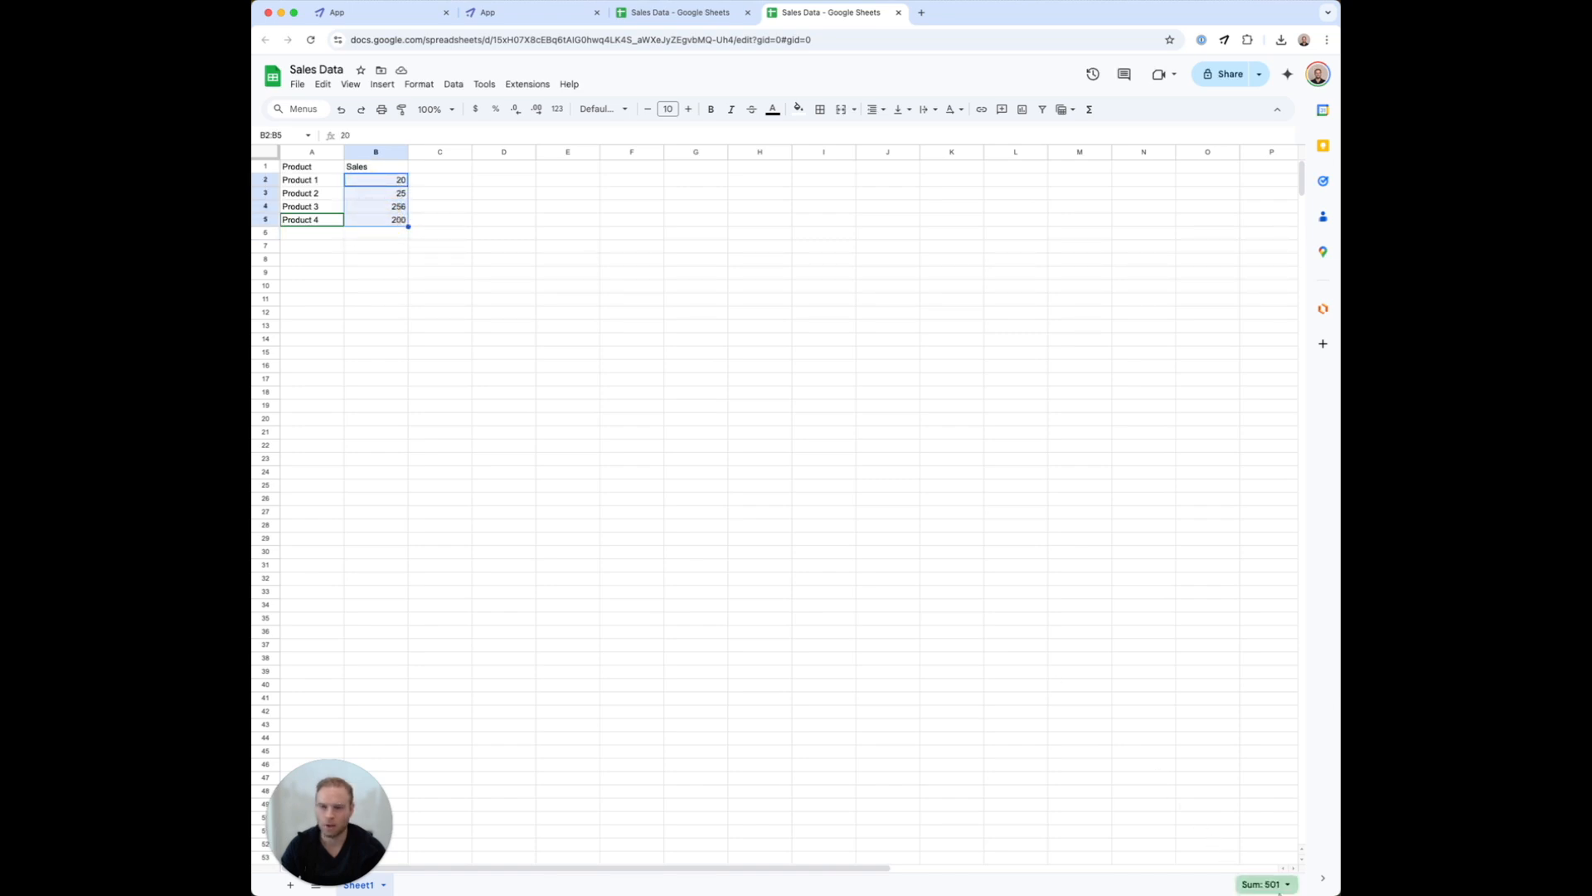
Send 'want to see my sales' in WhatsApp and read the reply 'Your total sales are: $501.00'
left_click(531, 19)
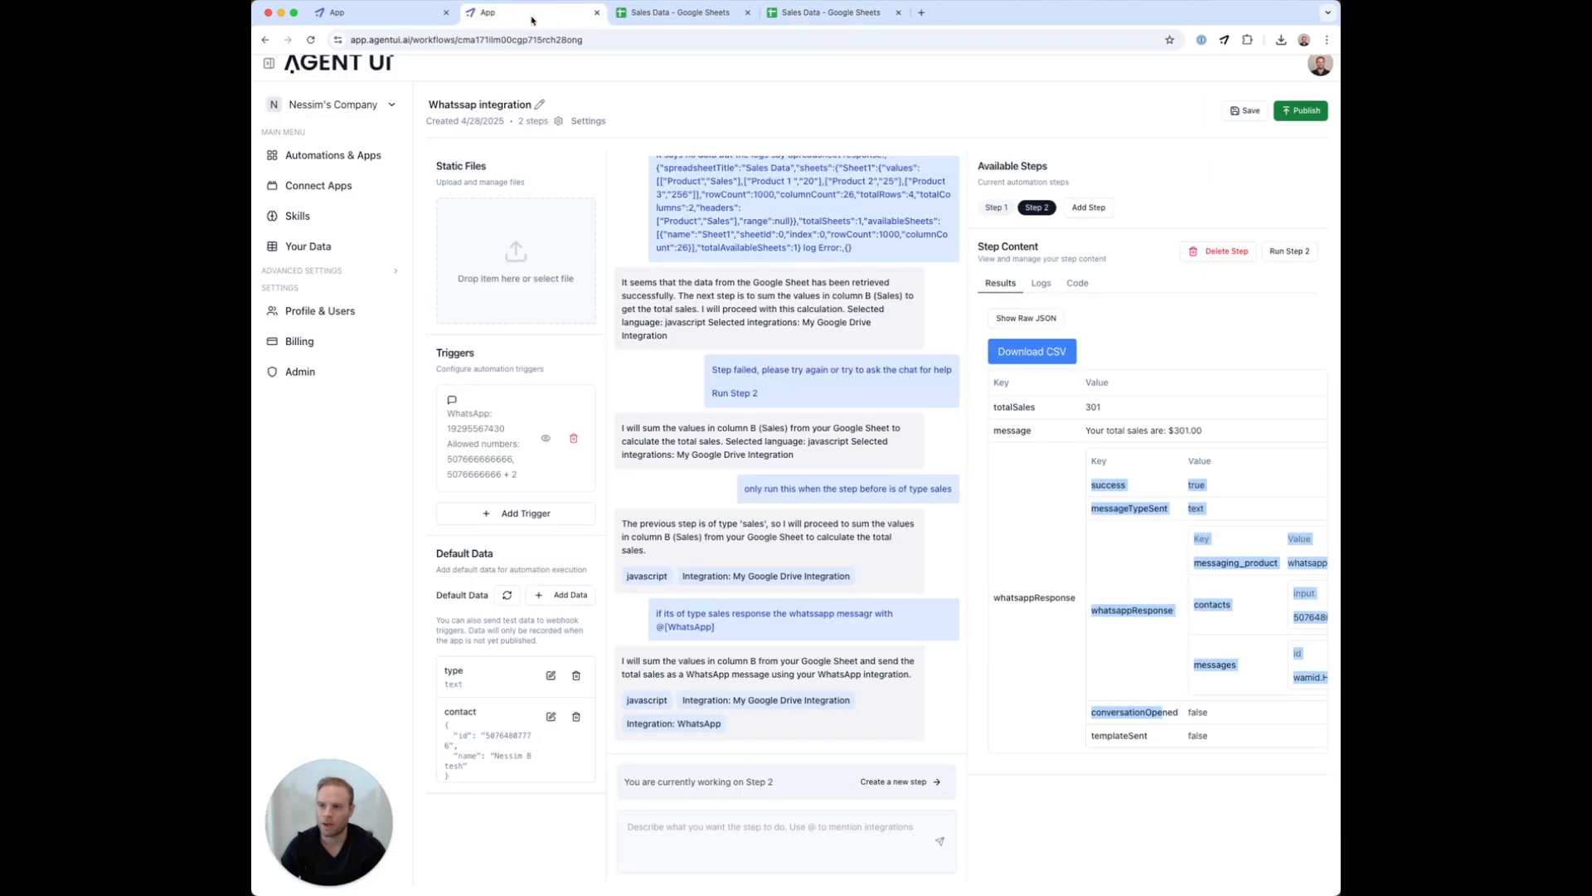
key("ctrl+Up")
left_click(592, 525)
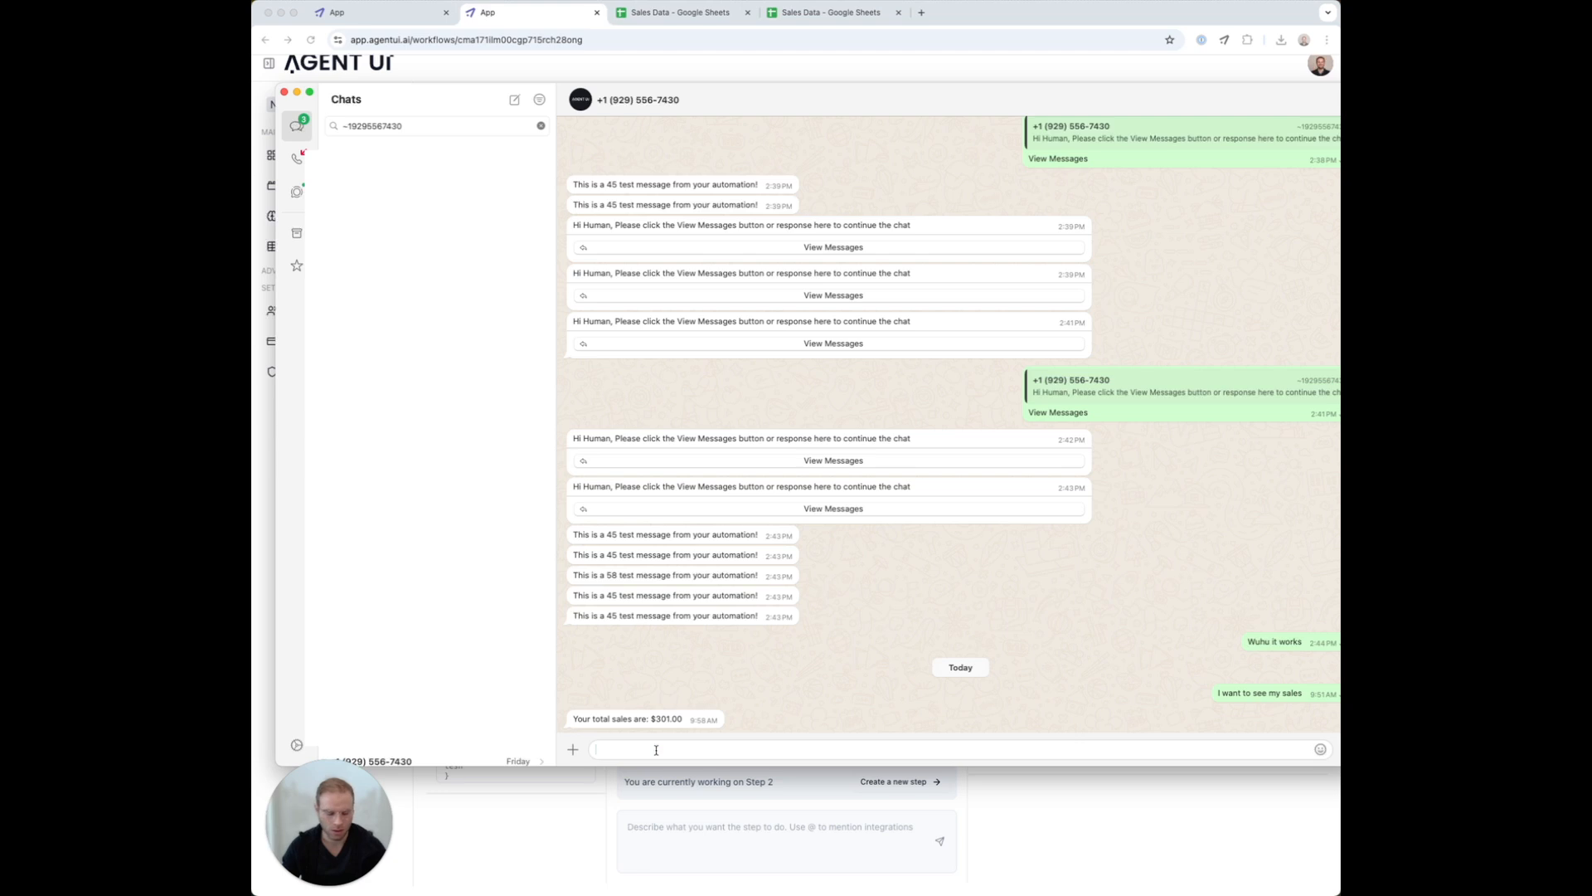
type("want to see my ")
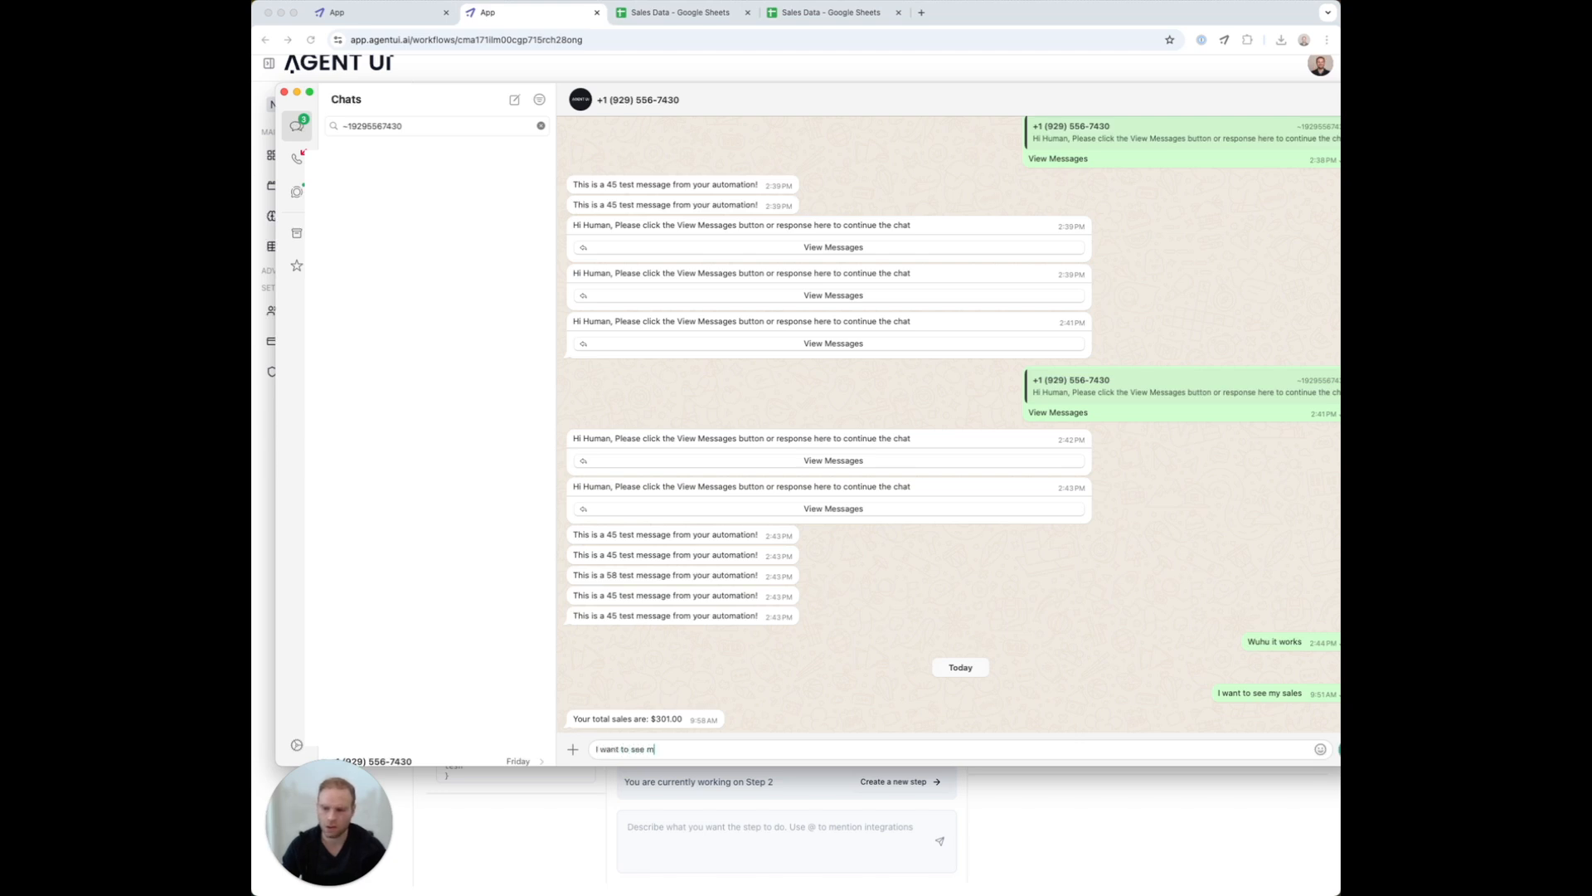
type("sales")
key("Return")
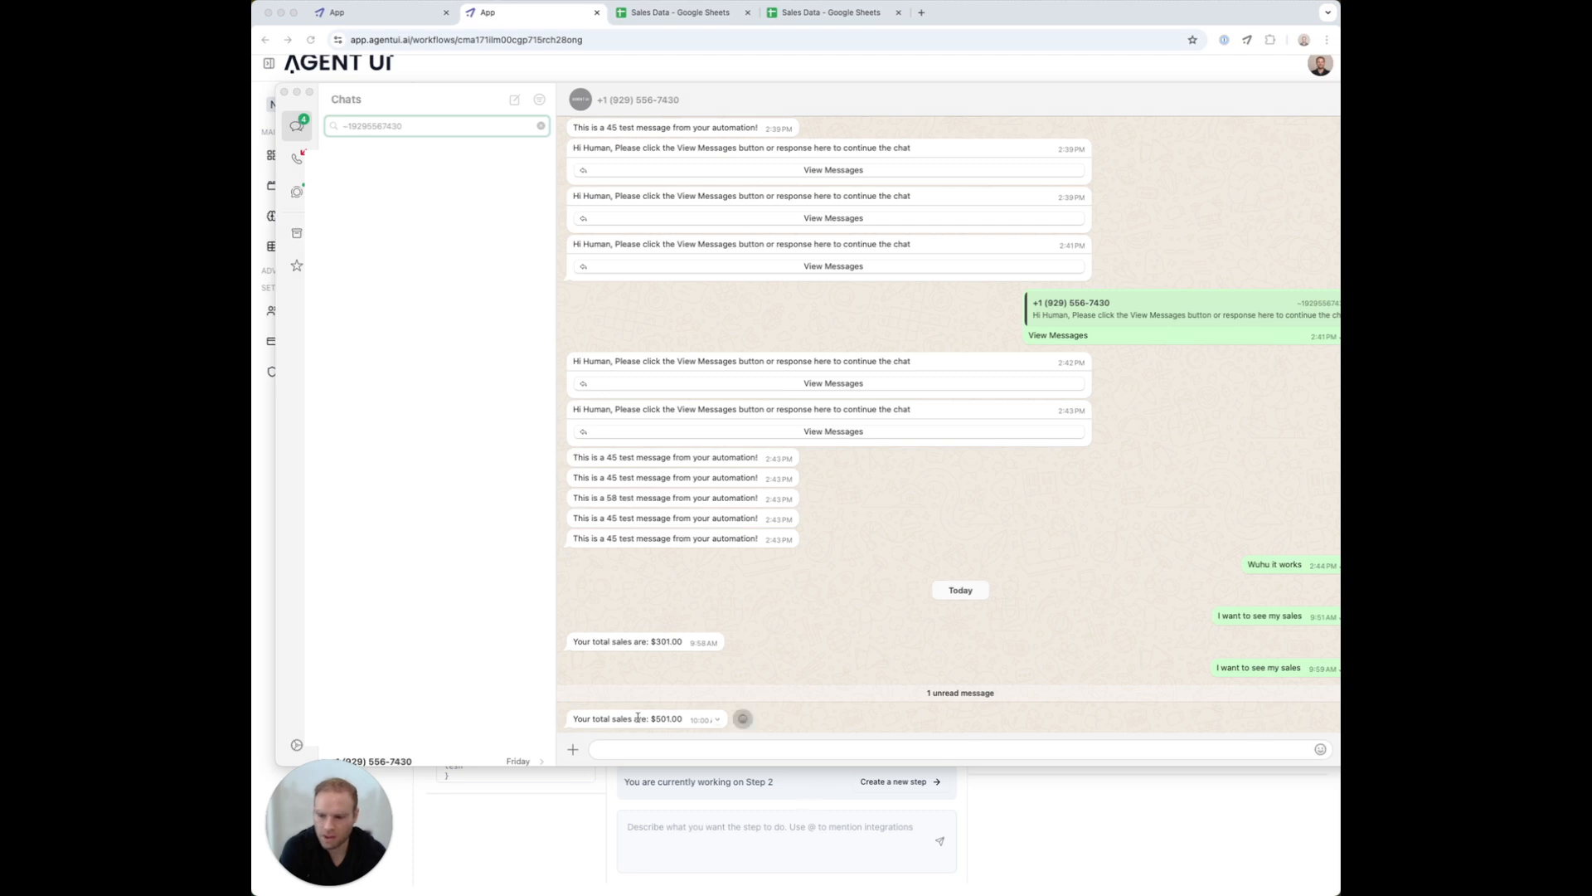
left_click(591, 718)
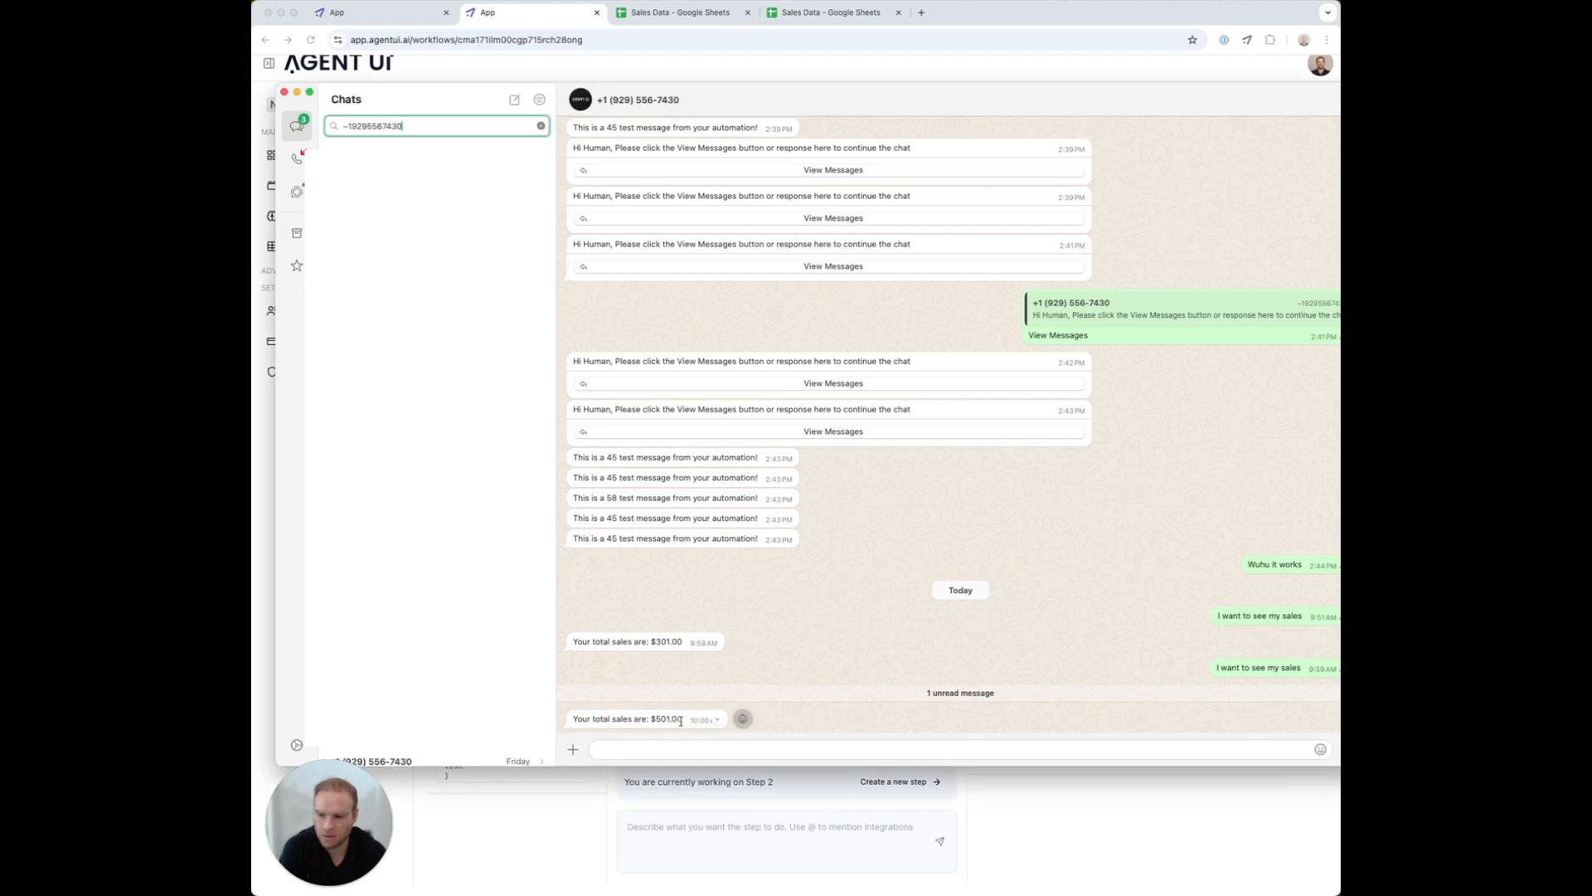